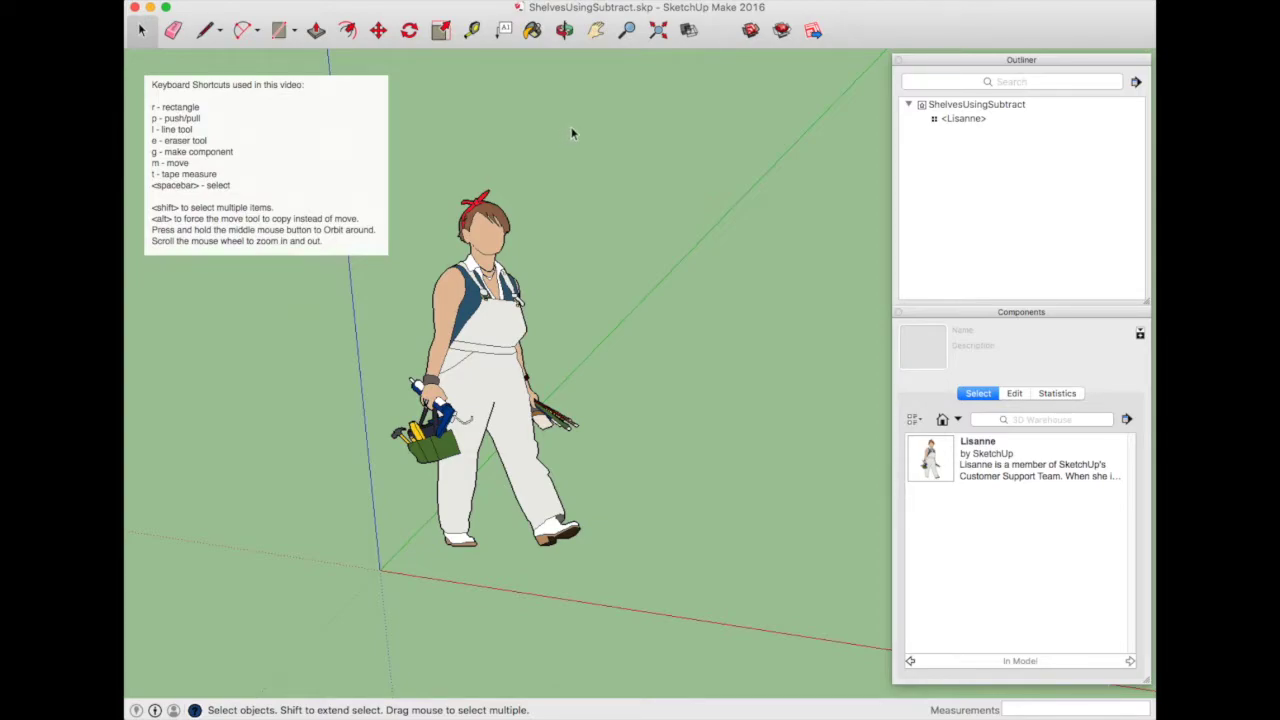
- Open the toolbar customization palette and close it again
{"action": "right_click", "coordinate": [716, 32]}
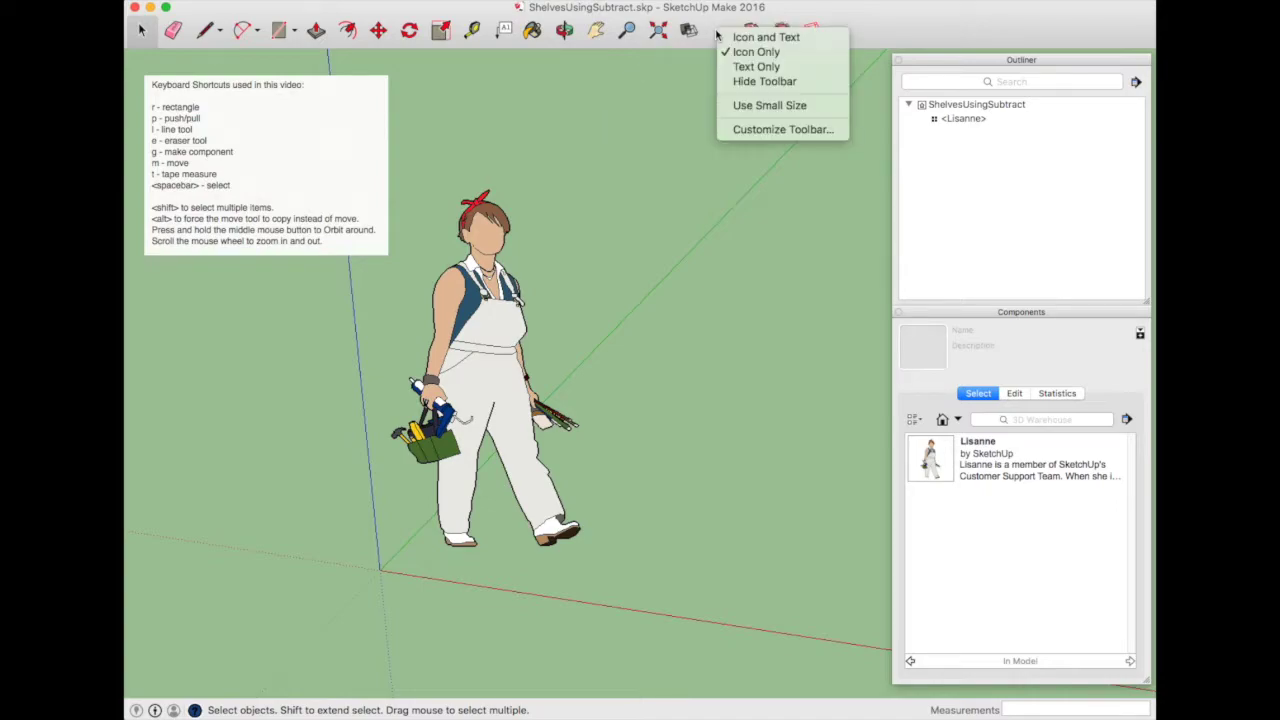
{"action": "left_click", "coordinate": [744, 130]}
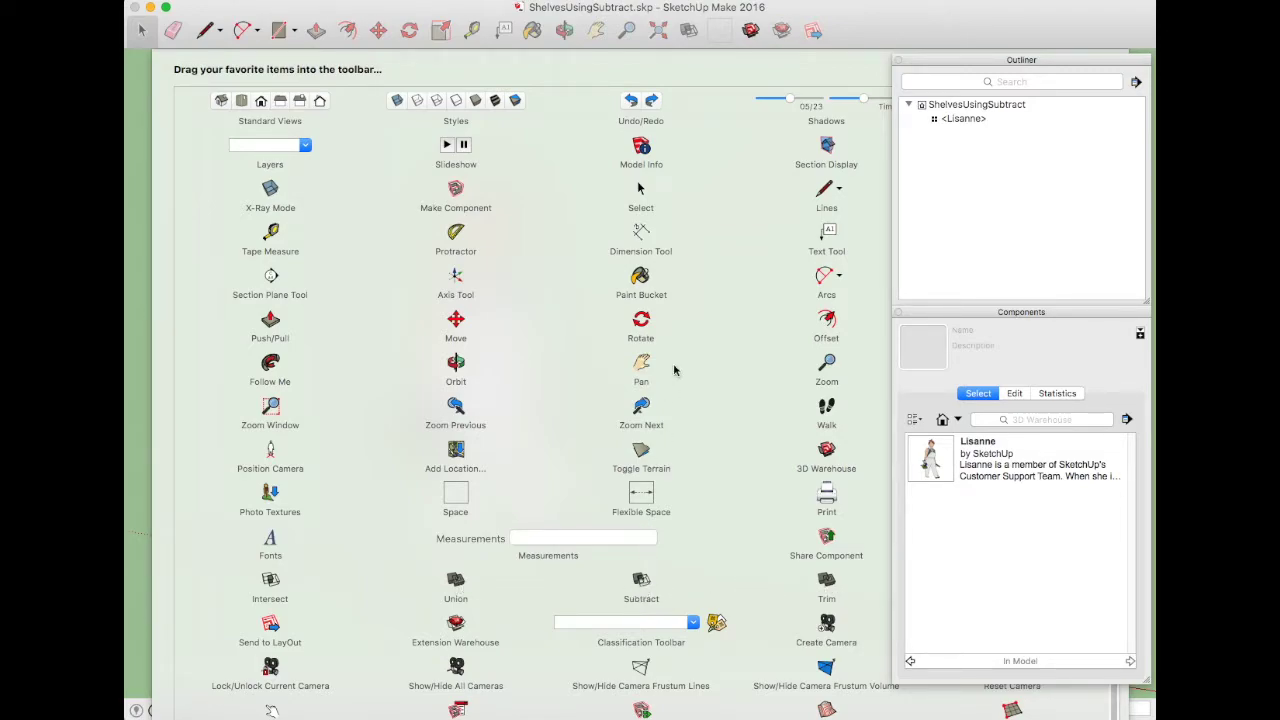
{"action": "key", "text": "Return"}
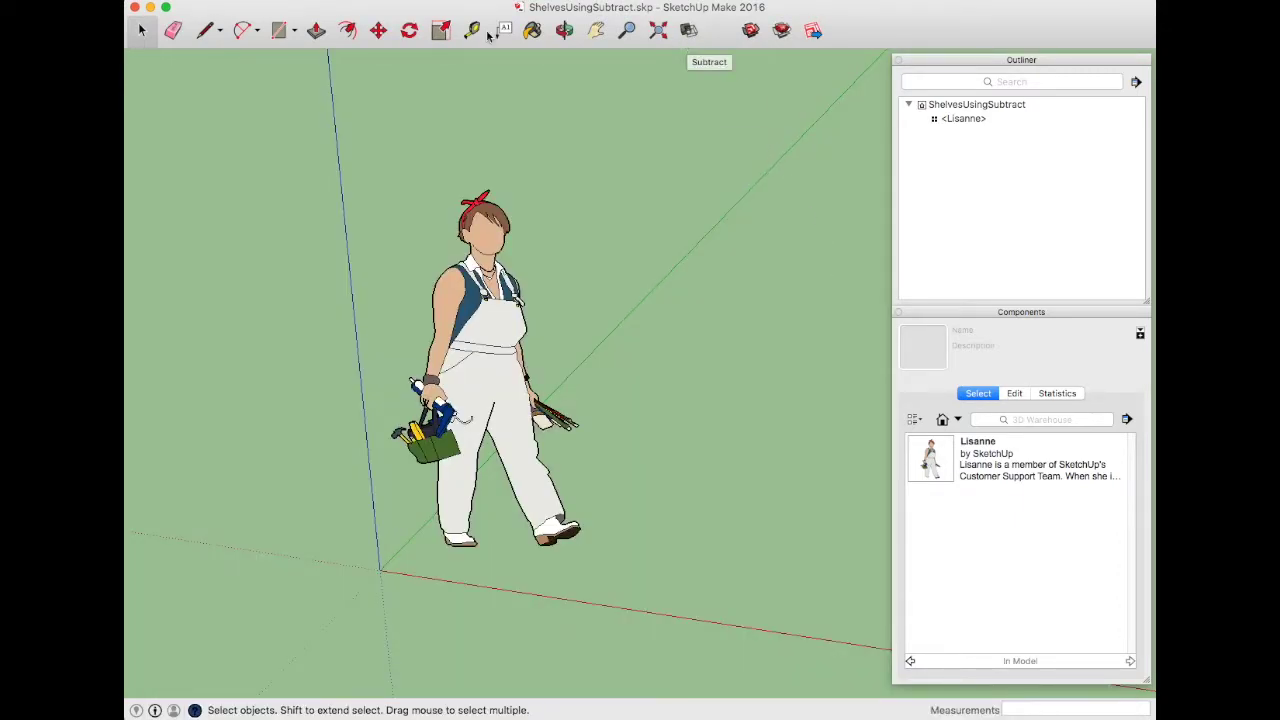
- Show the Solid Tools palette, move it nearer the model, then close it
{"action": "left_click", "coordinate": [235, 0]}
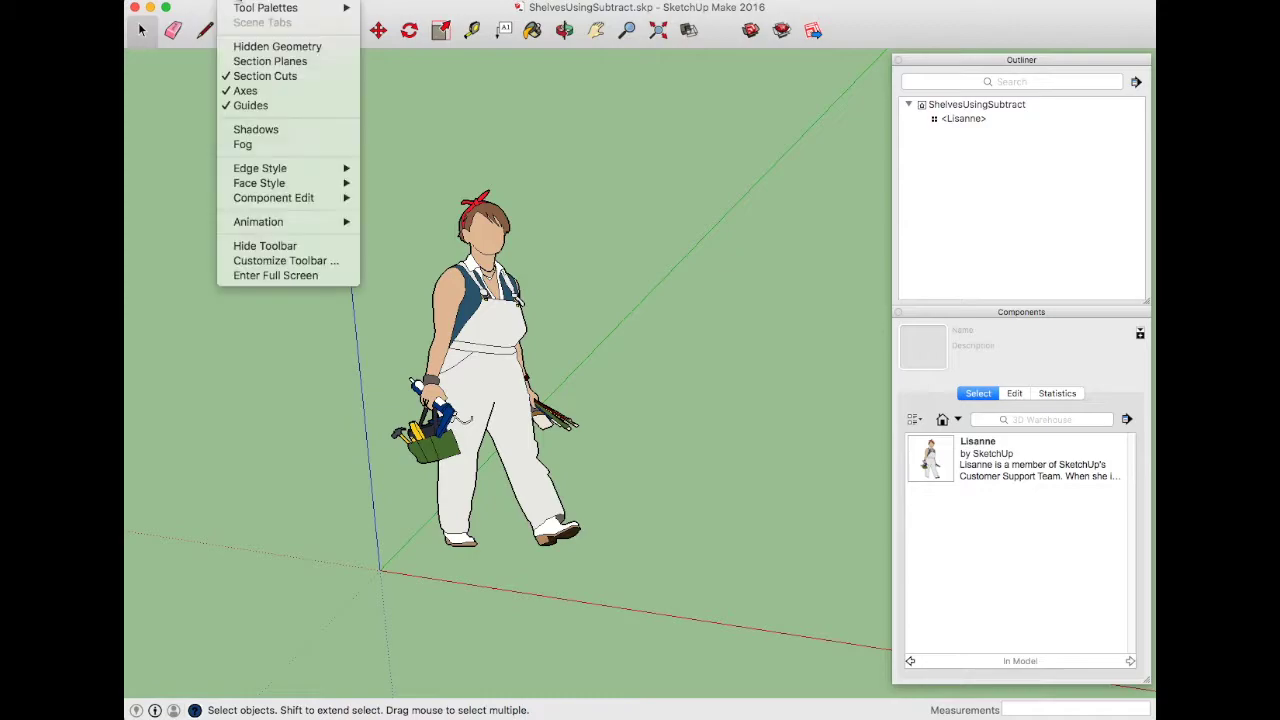
{"action": "mouse_move", "coordinate": [300, 8]}
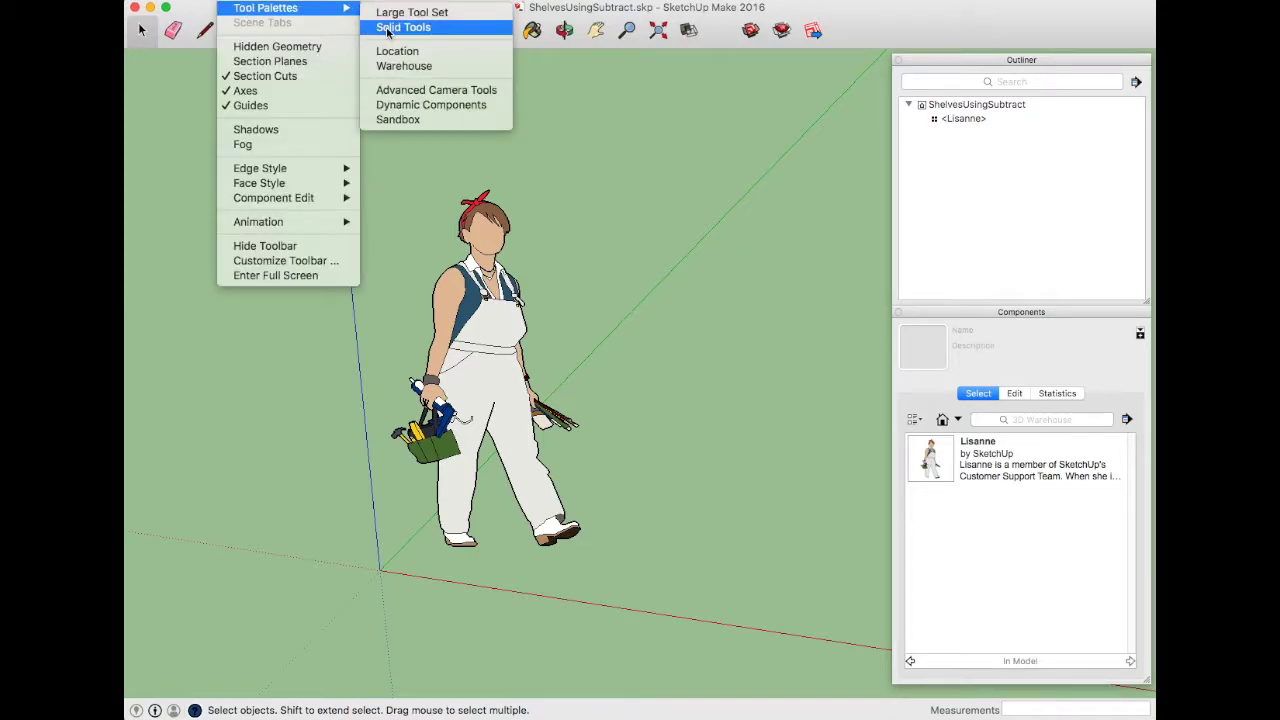
{"action": "left_click", "coordinate": [395, 27]}
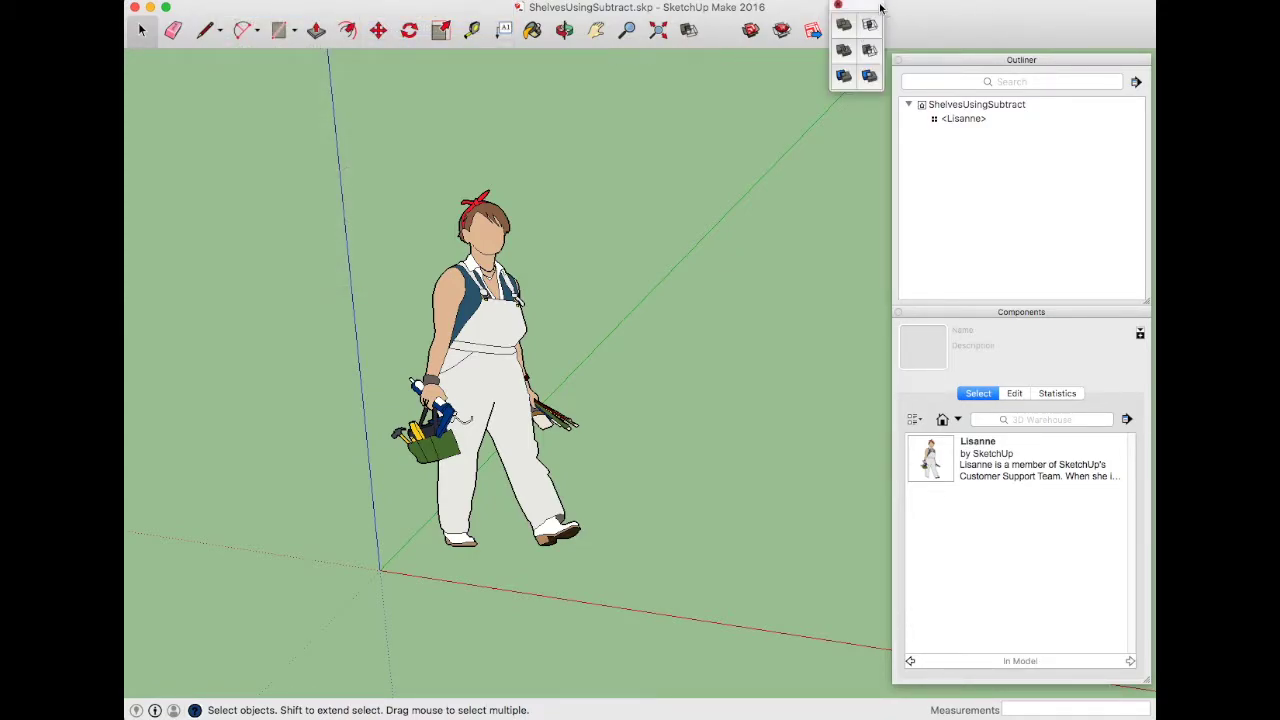
{"action": "left_click_drag", "start_coordinate": [880, 8], "coordinate": [693, 125]}
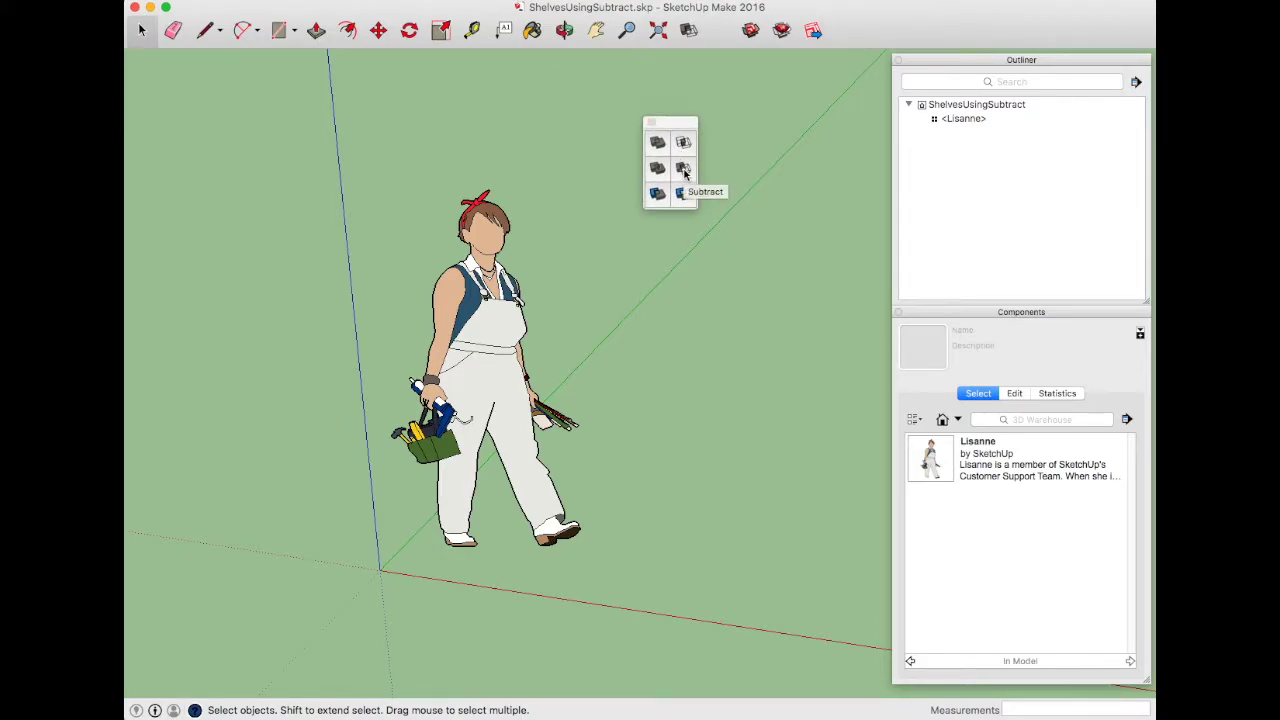
{"action": "left_click", "coordinate": [651, 122]}
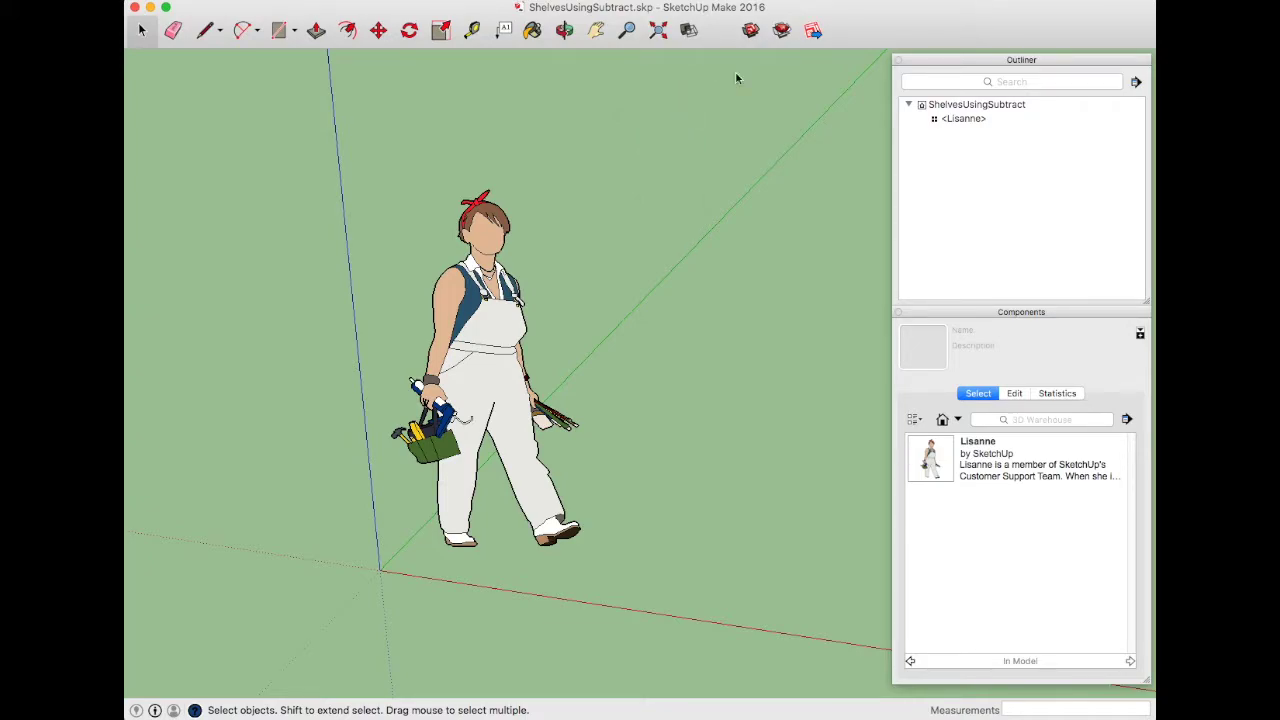
- Delete the standing-person figure component, confirming removal of all its instances
{"action": "right_click", "coordinate": [984, 460]}
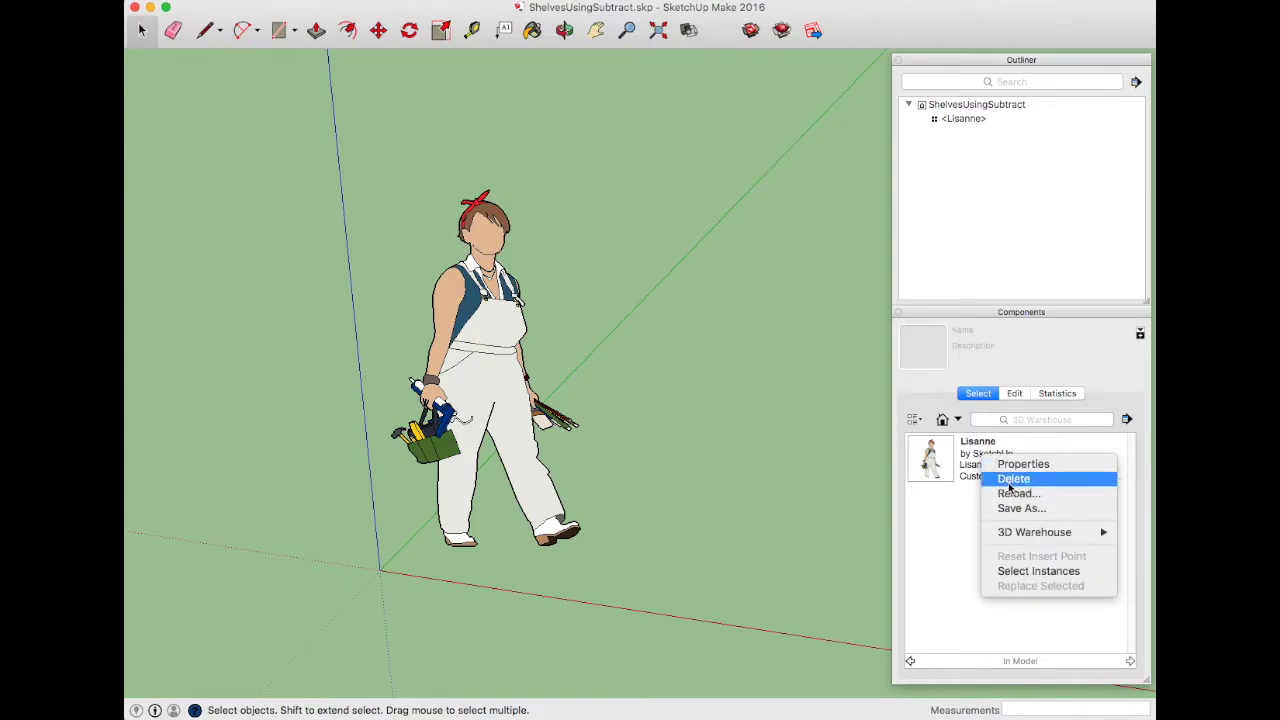
{"action": "left_click", "coordinate": [1012, 479]}
{"action": "left_click", "coordinate": [904, 293]}
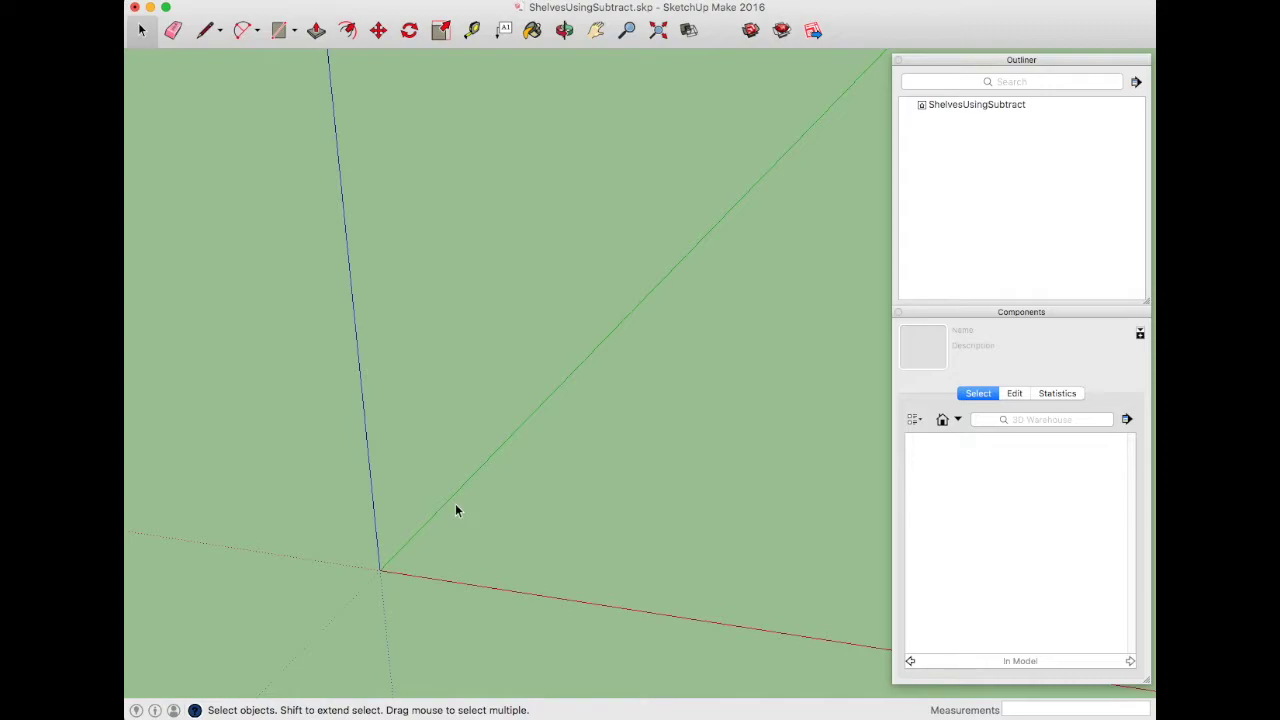
{"action": "key", "text": "r"}
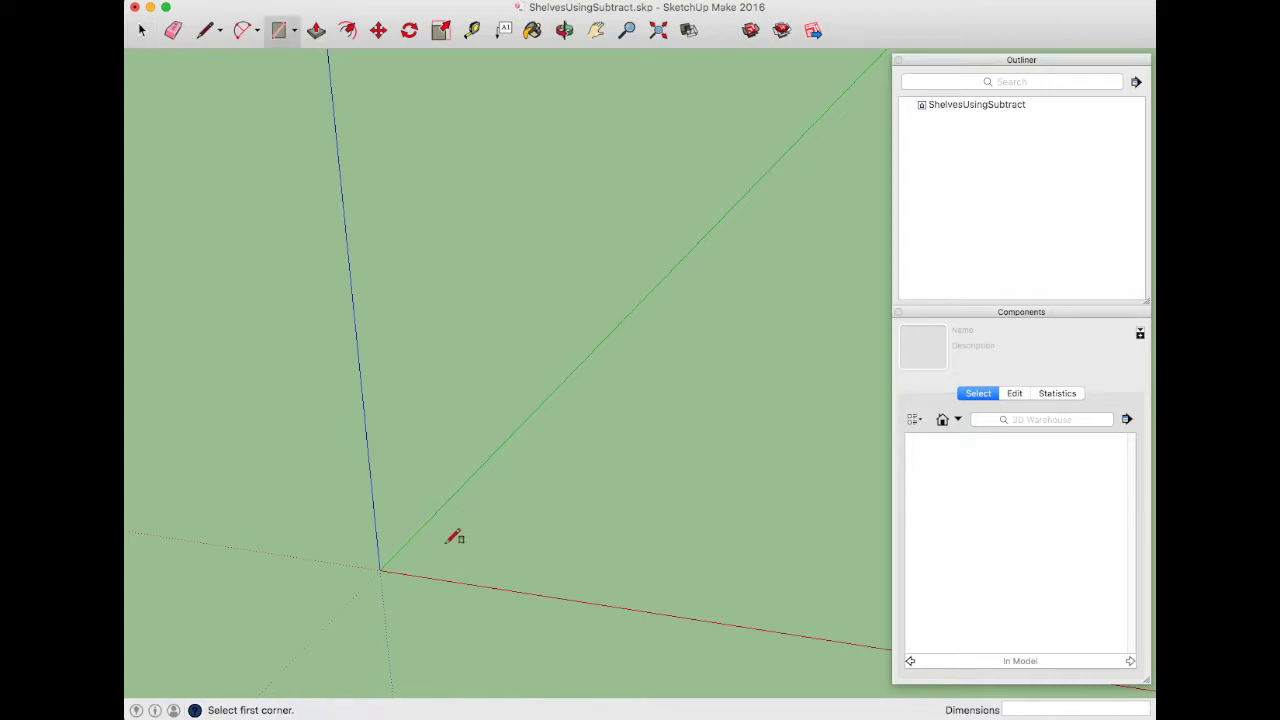
- Draw a 48 by 12 rectangle on the ground starting at the origin
{"action": "left_click", "coordinate": [380, 569]}
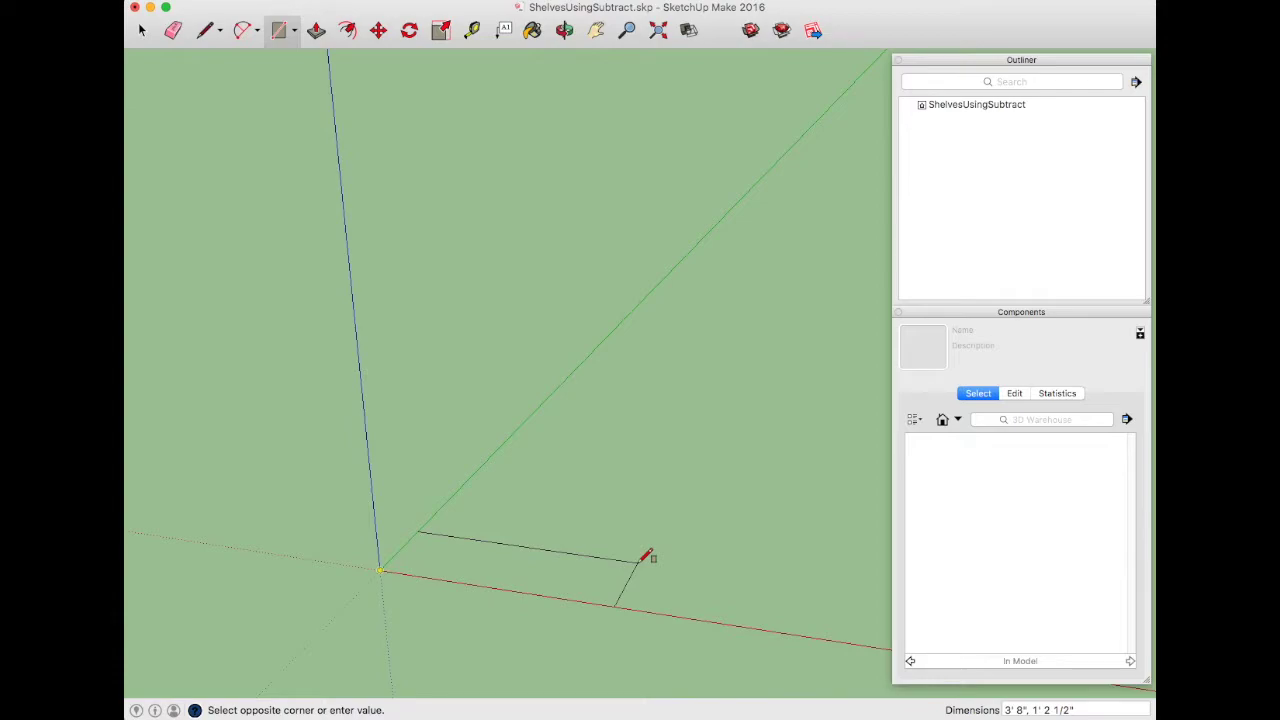
{"action": "type", "text": "48,12"}
{"action": "key", "text": "Return"}
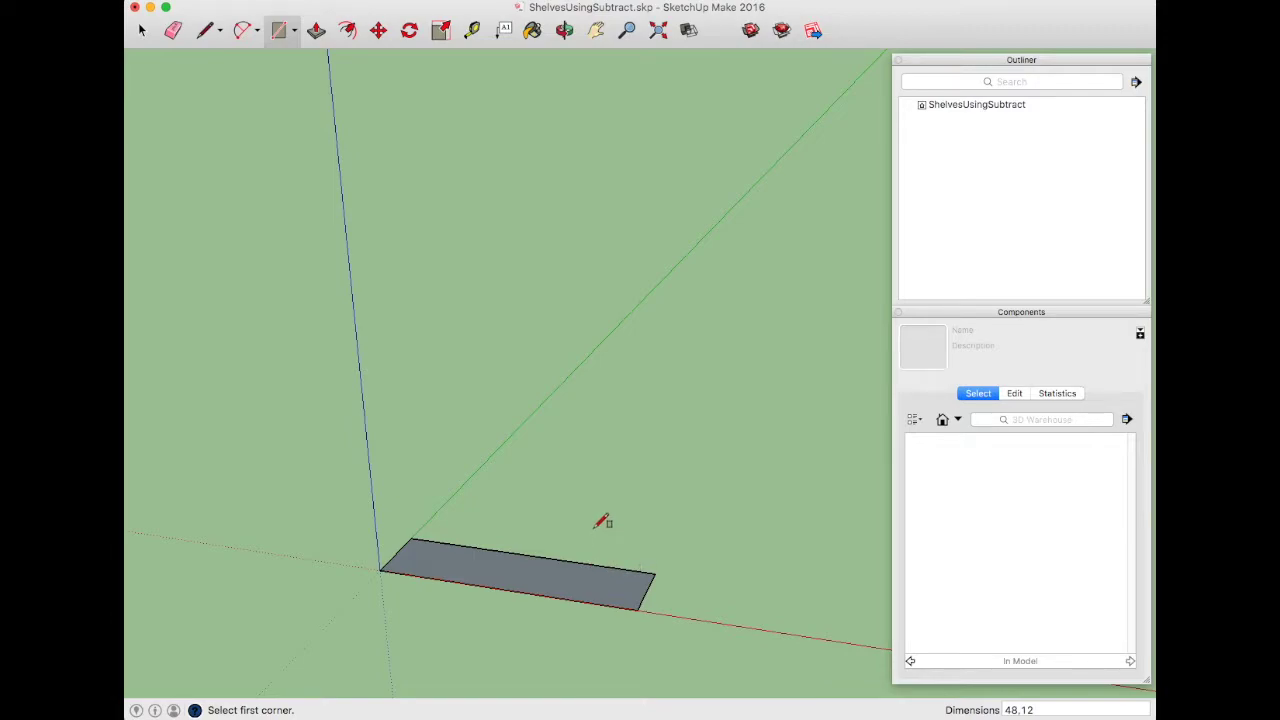
{"action": "key", "text": "p"}
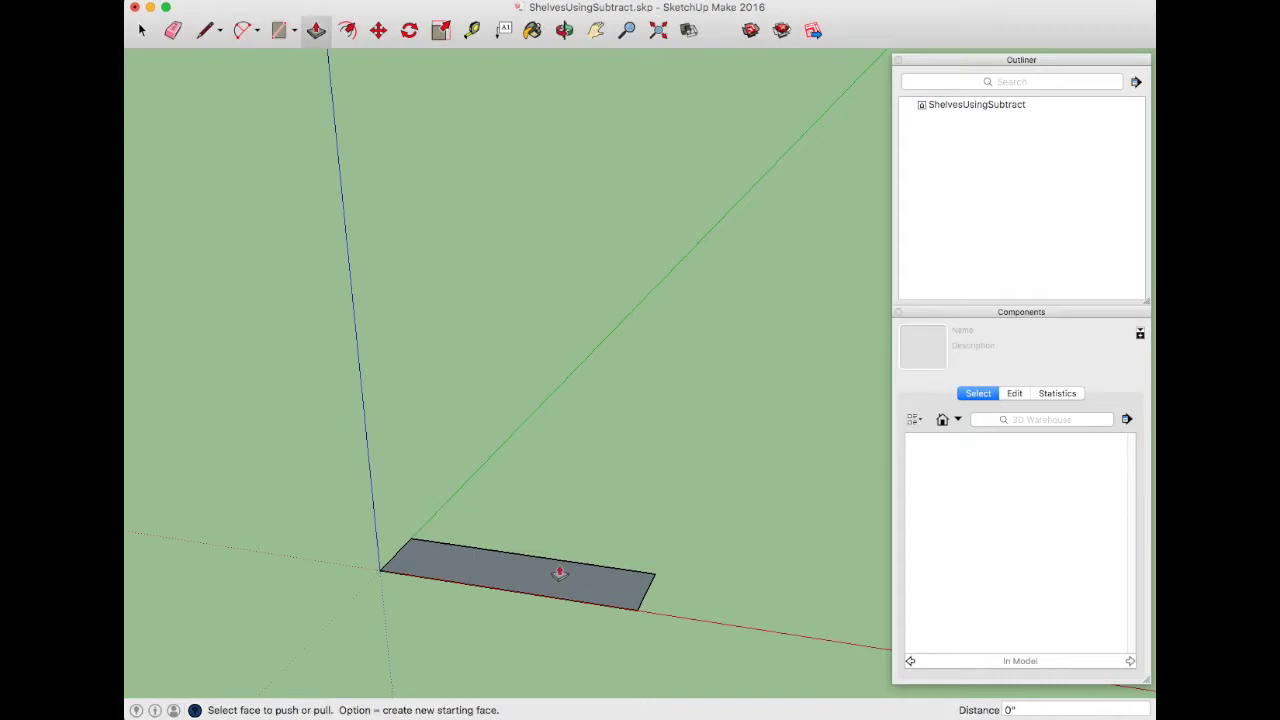
- Pull the rectangle up .75 inch into a 3/4-inch-thick shelf board
{"action": "left_click", "coordinate": [530, 588]}
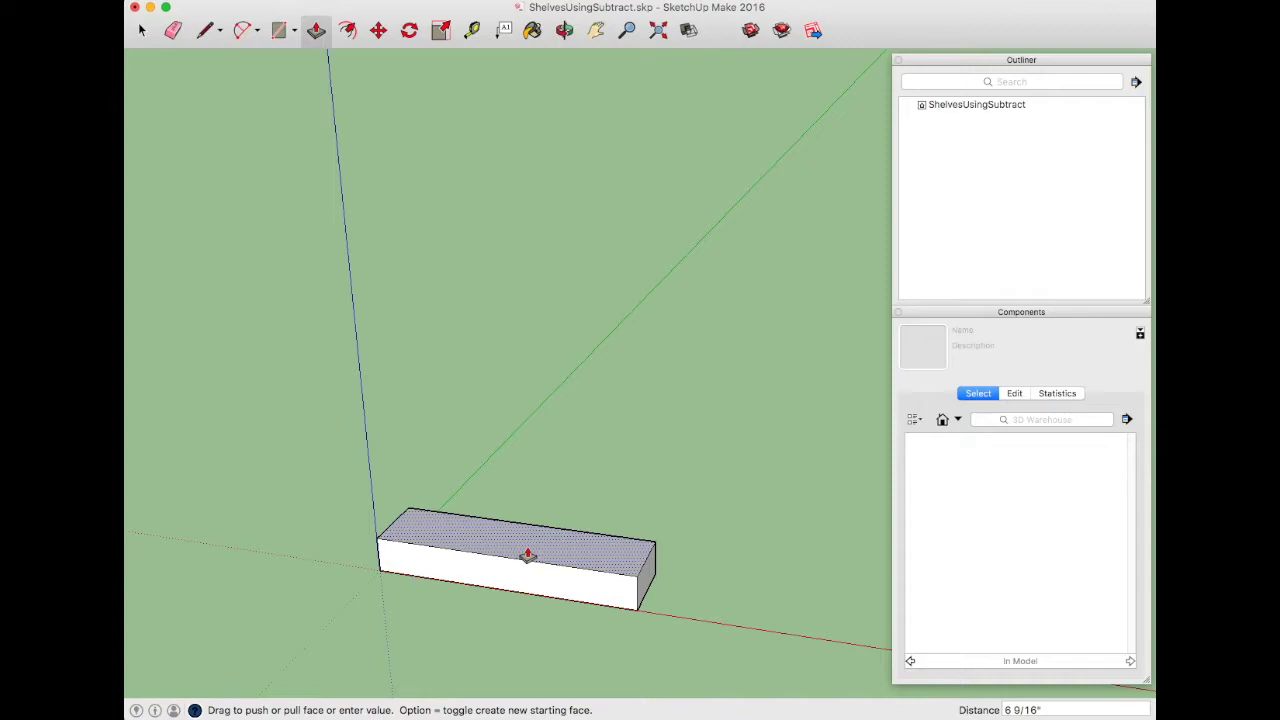
{"action": "type", "text": ".75"}
{"action": "key", "text": "Return"}
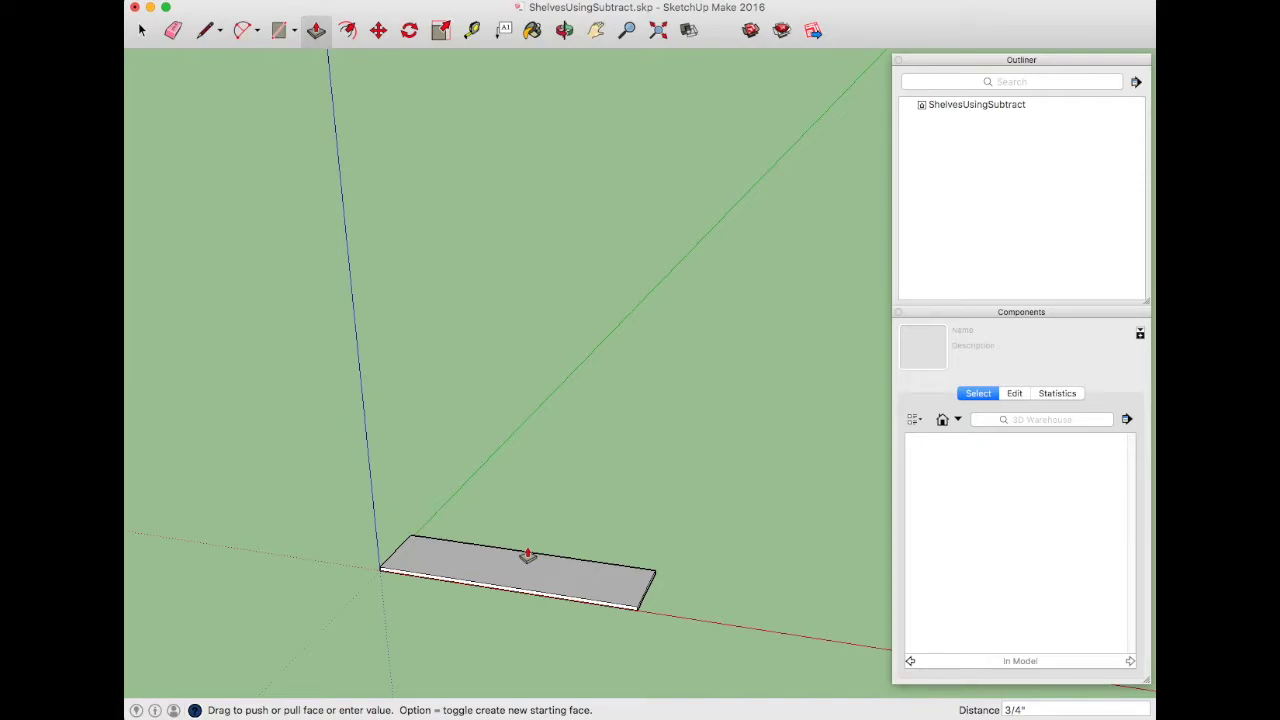
{"action": "key", "text": "space"}
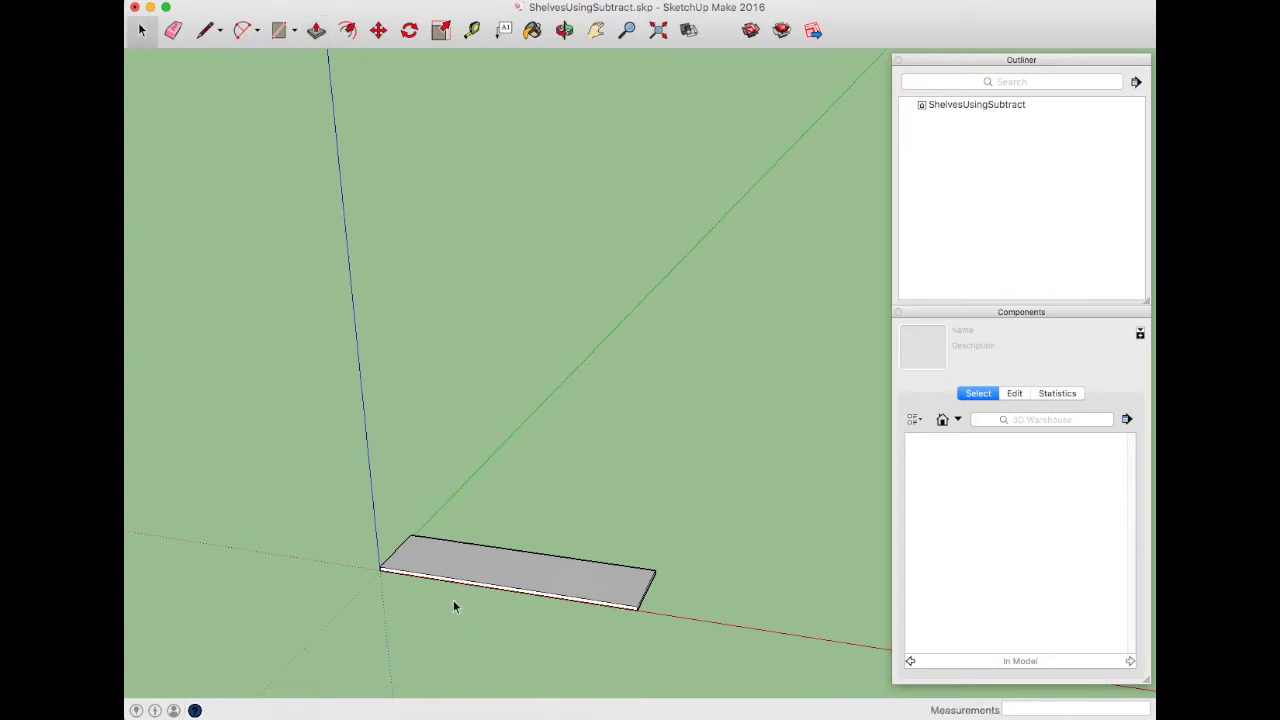
{"action": "scroll", "coordinate": [374, 594], "scroll_direction": "up", "scroll_amount": 4}
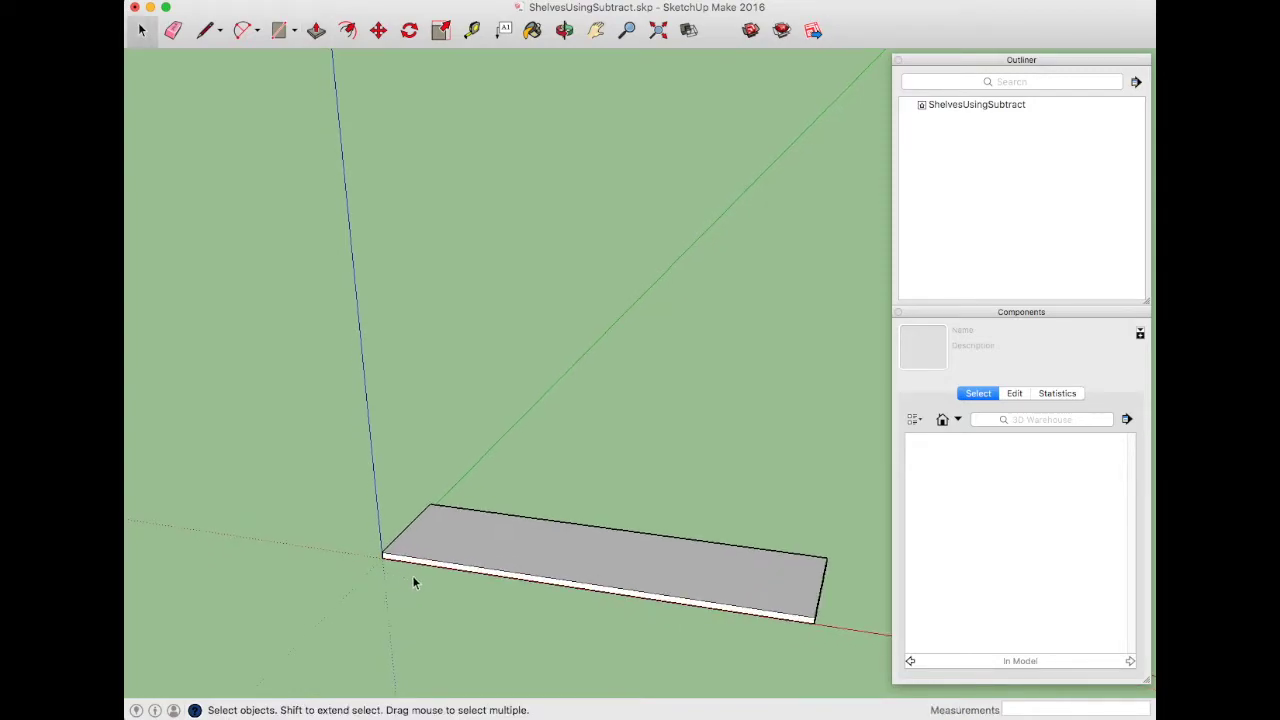
- Orbit down to a close, square-on view of the board's origin corner
{"action": "middle_click_drag", "start_coordinate": [412, 577], "coordinate": [475, 598]}
{"action": "middle_click_drag", "start_coordinate": [372, 645], "coordinate": [419, 600]}
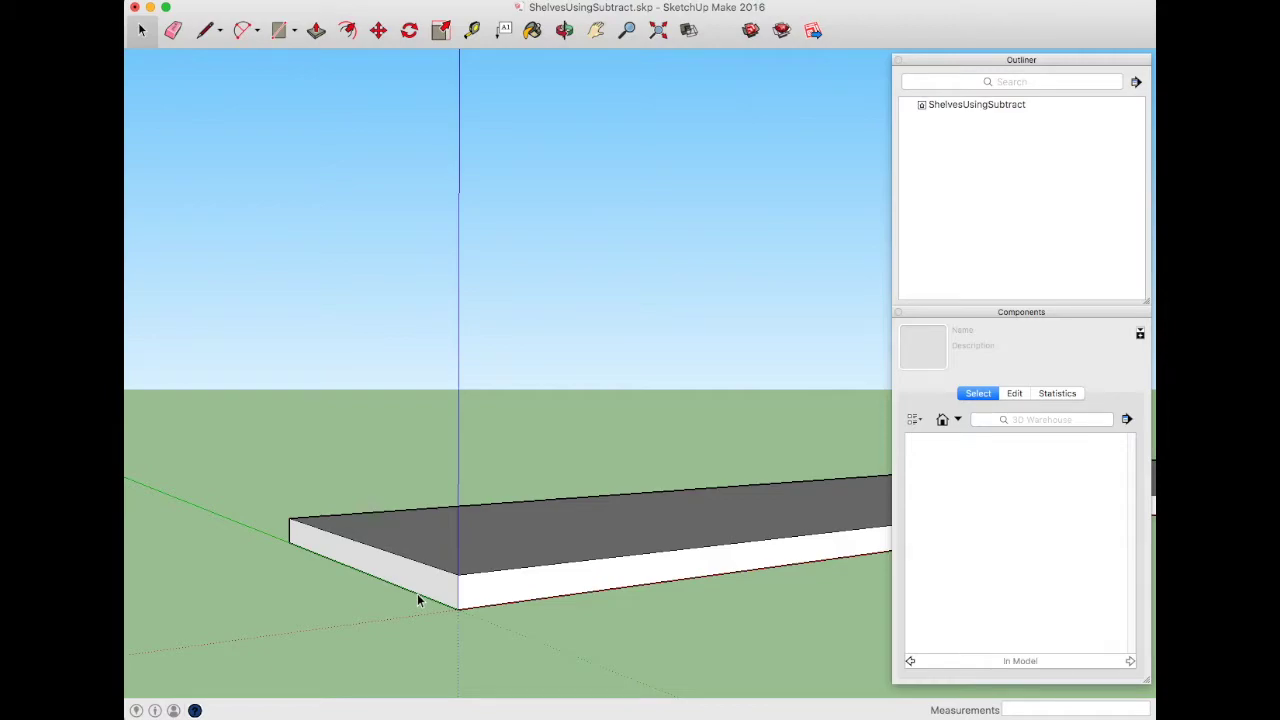
{"action": "middle_click_drag", "start_coordinate": [392, 611], "coordinate": [421, 551]}
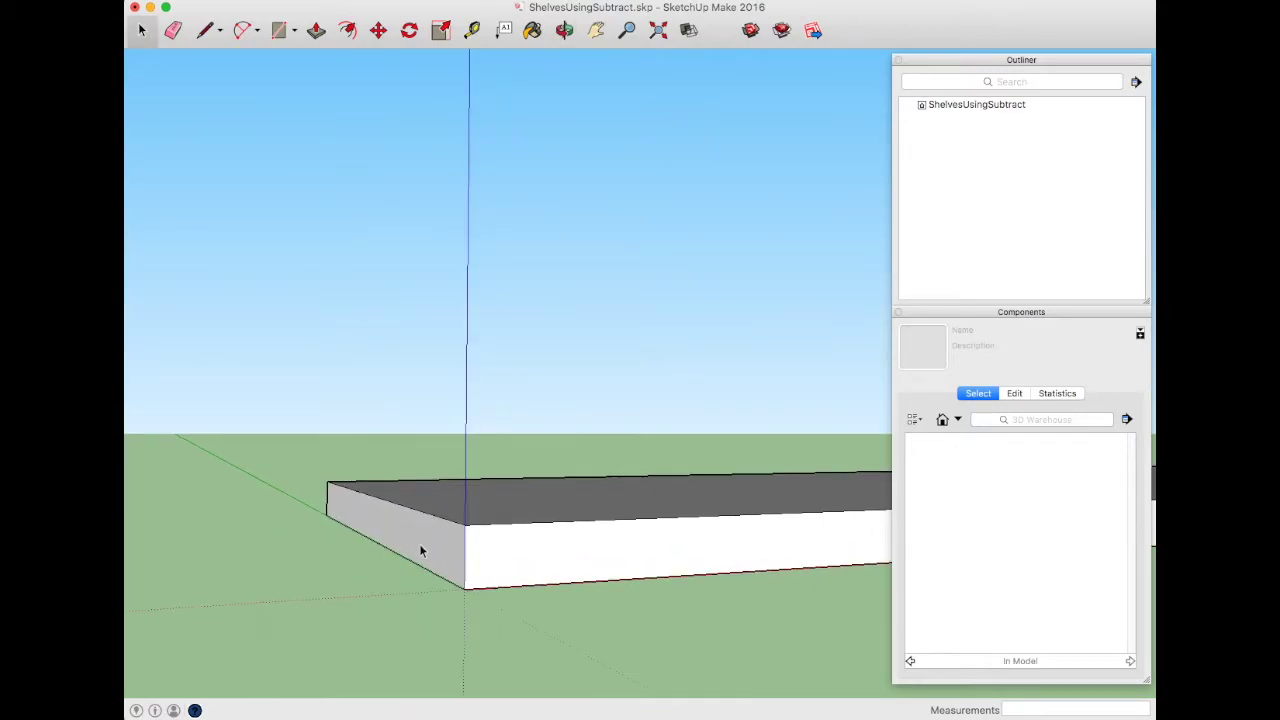
{"action": "key", "text": "l"}
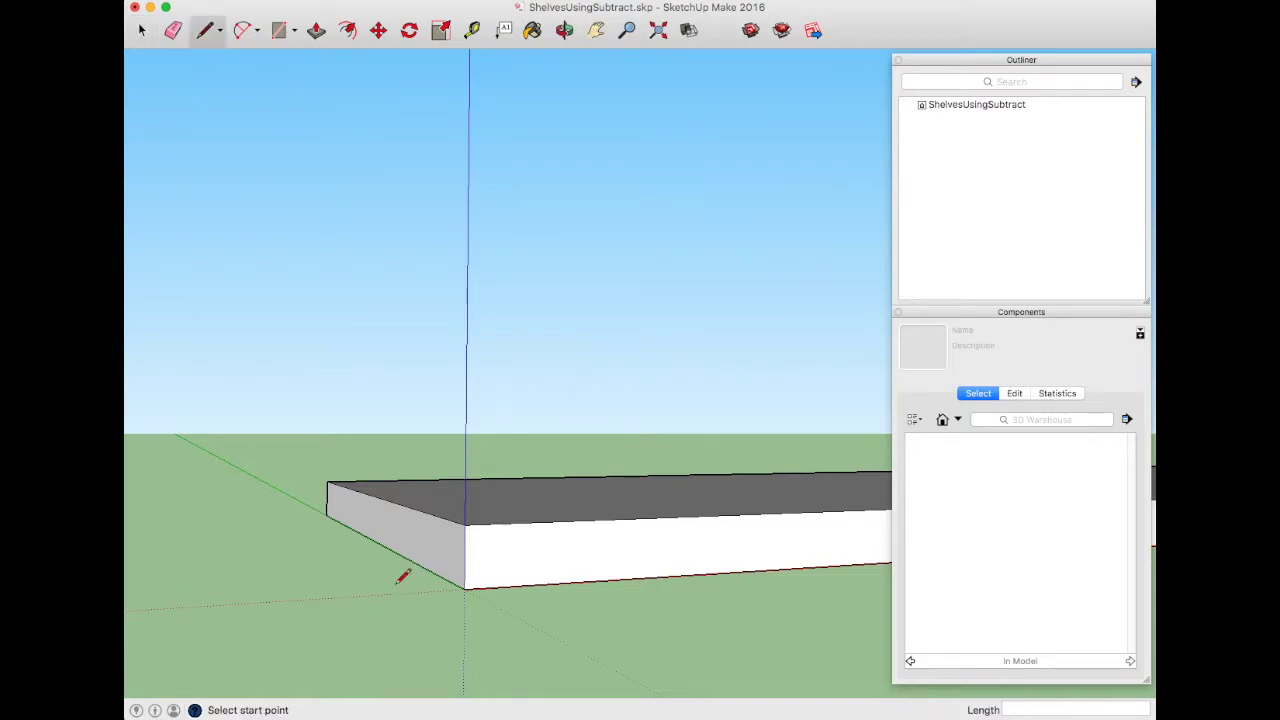
- Draw lines outlining a .375-inch square on the front face's bottom origin corner
{"action": "left_click", "coordinate": [465, 556]}
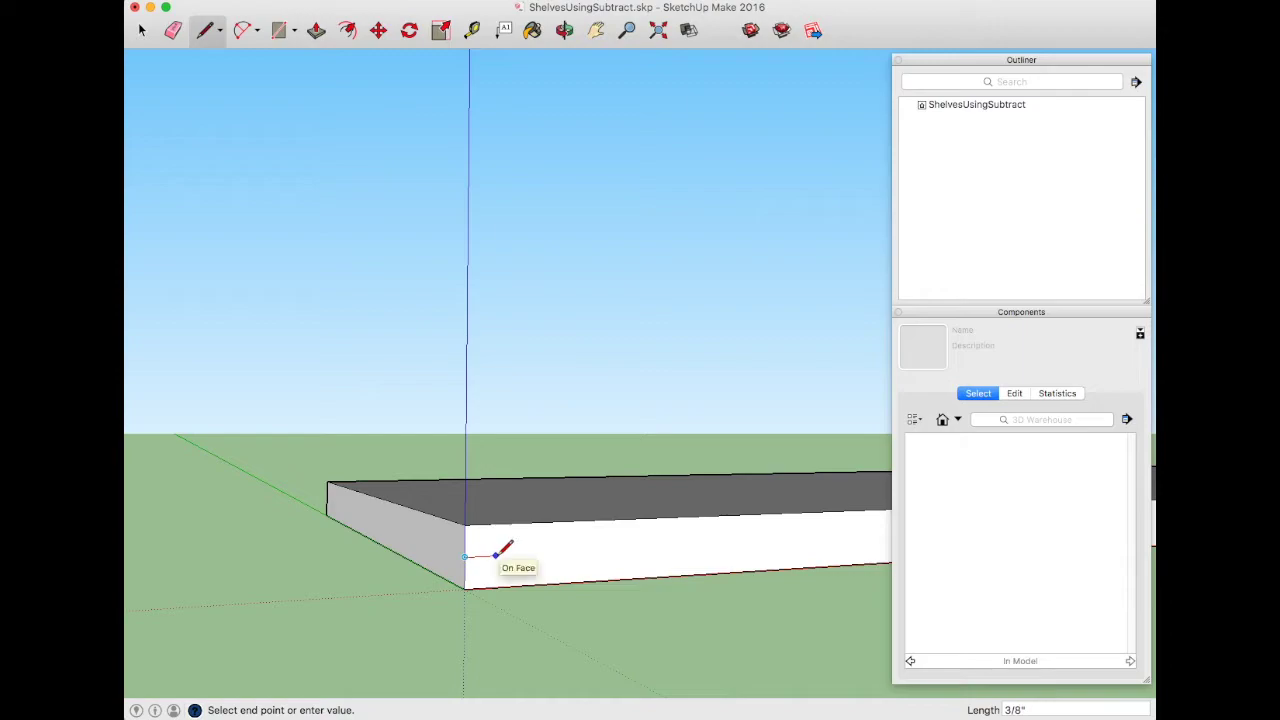
{"action": "type", "text": ".375"}
{"action": "key", "text": "Return"}
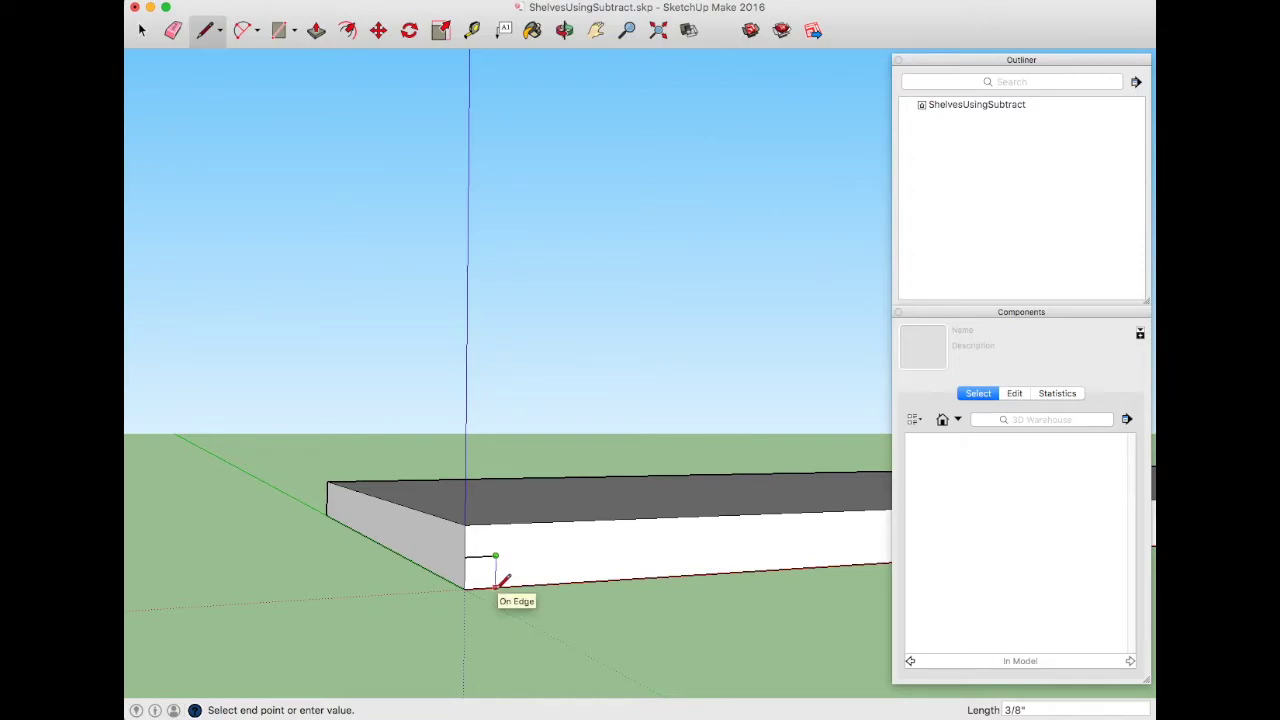
{"action": "left_click", "coordinate": [496, 588]}
{"action": "middle_click_drag", "start_coordinate": [390, 570], "coordinate": [460, 575]}
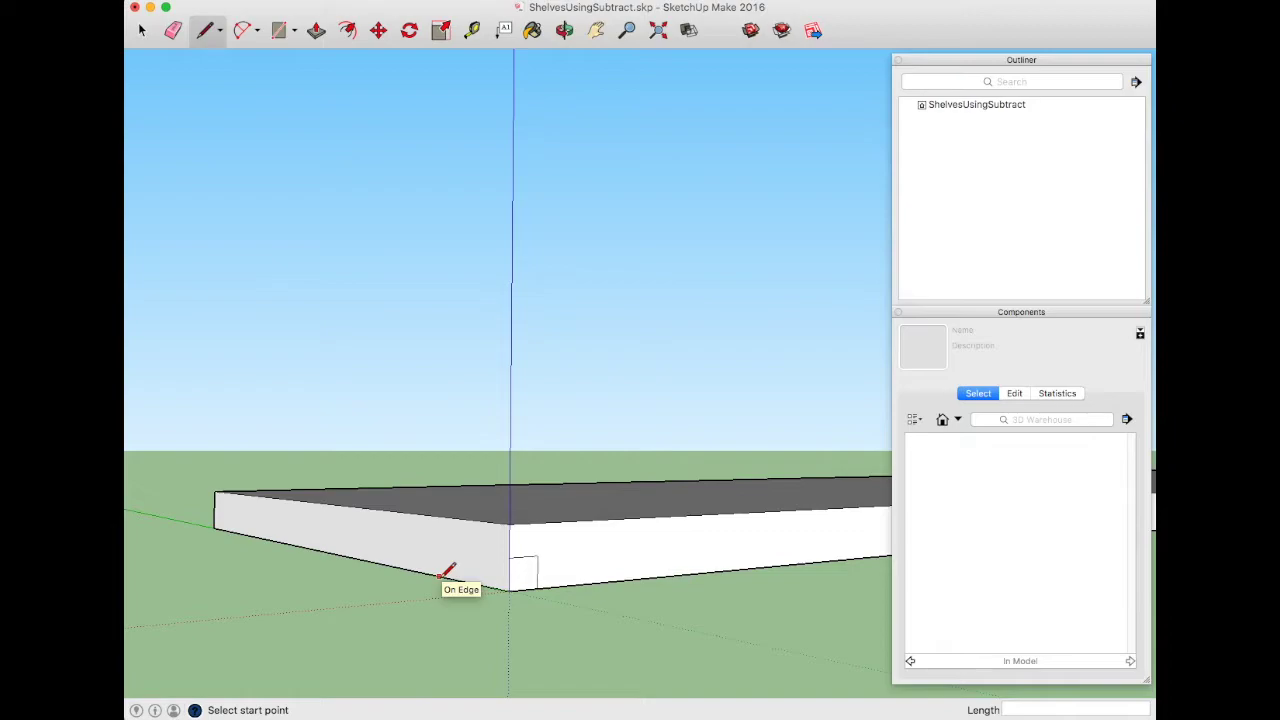
{"action": "key", "text": "t"}
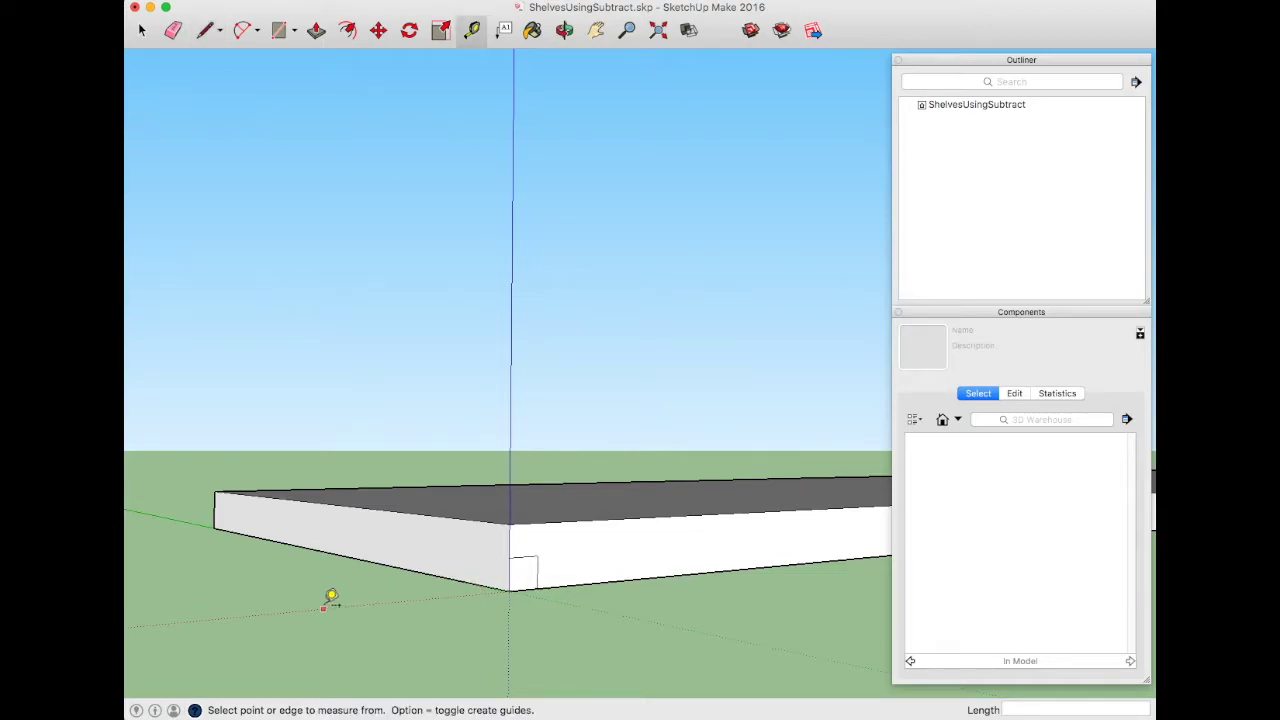
- Place a Tape Measure guide 1 inch in from the board's far end
{"action": "left_click", "coordinate": [223, 500]}
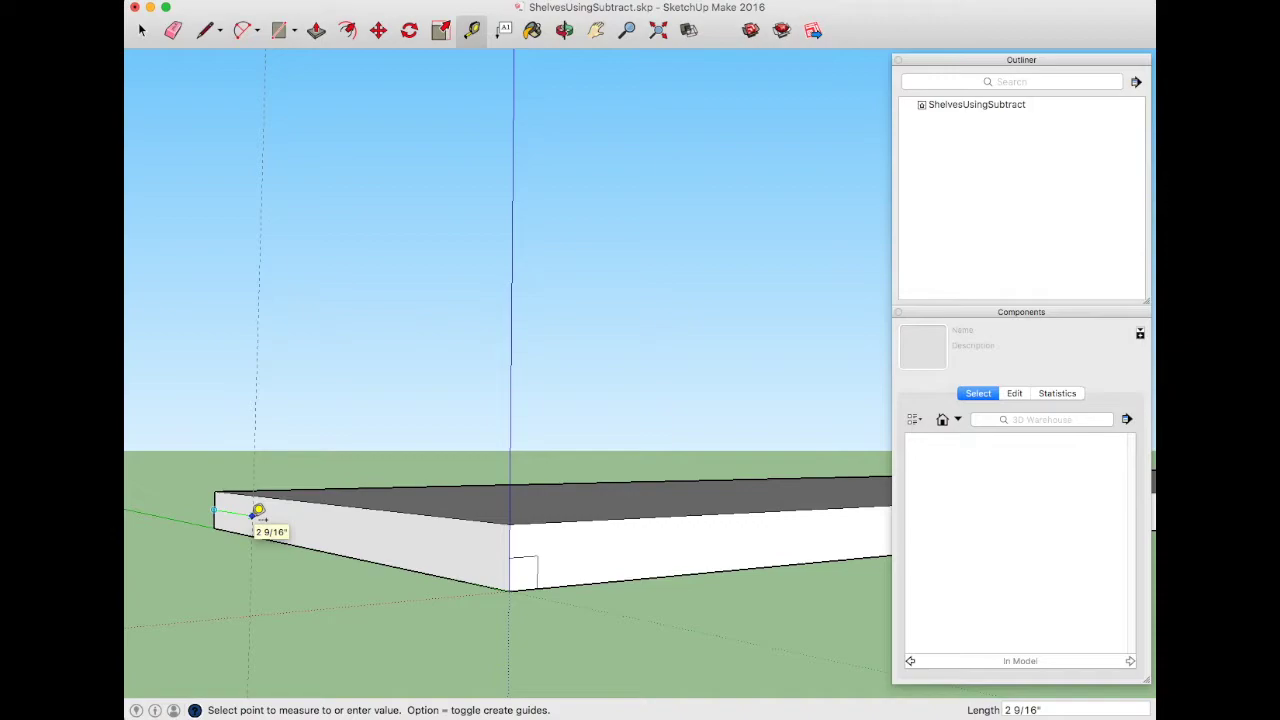
{"action": "type", "text": "1"}
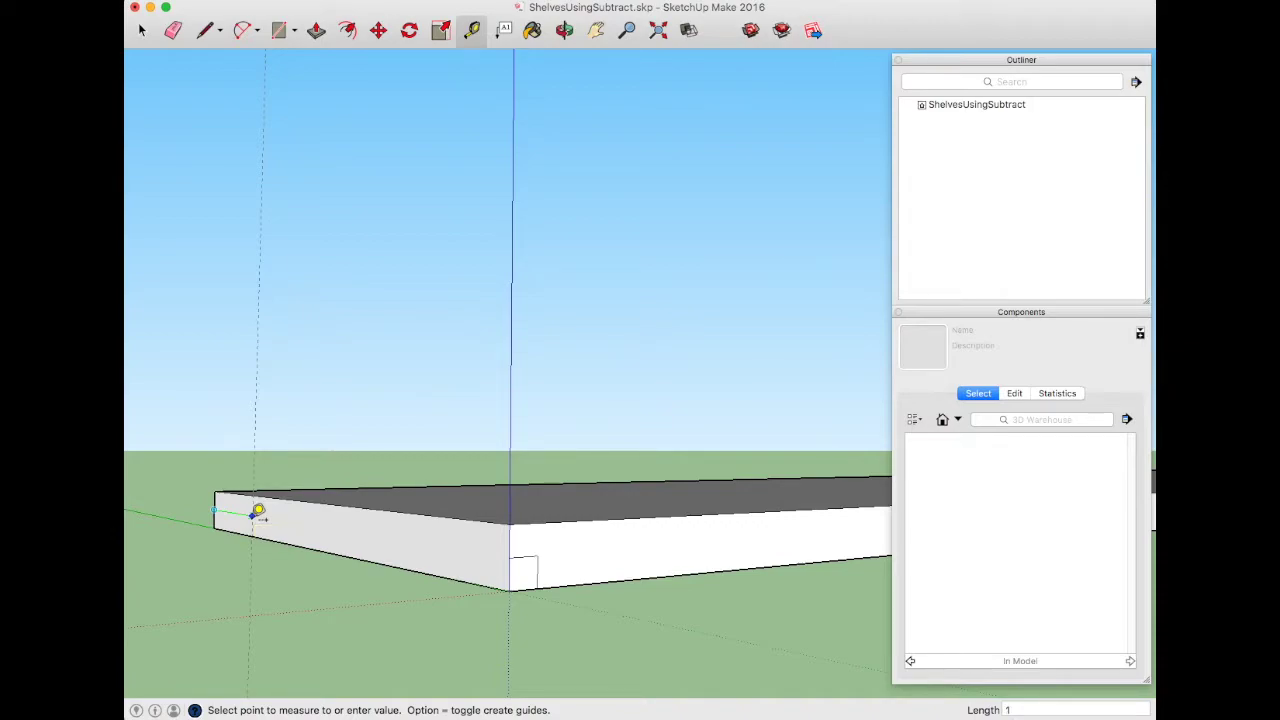
{"action": "key", "text": "Return"}
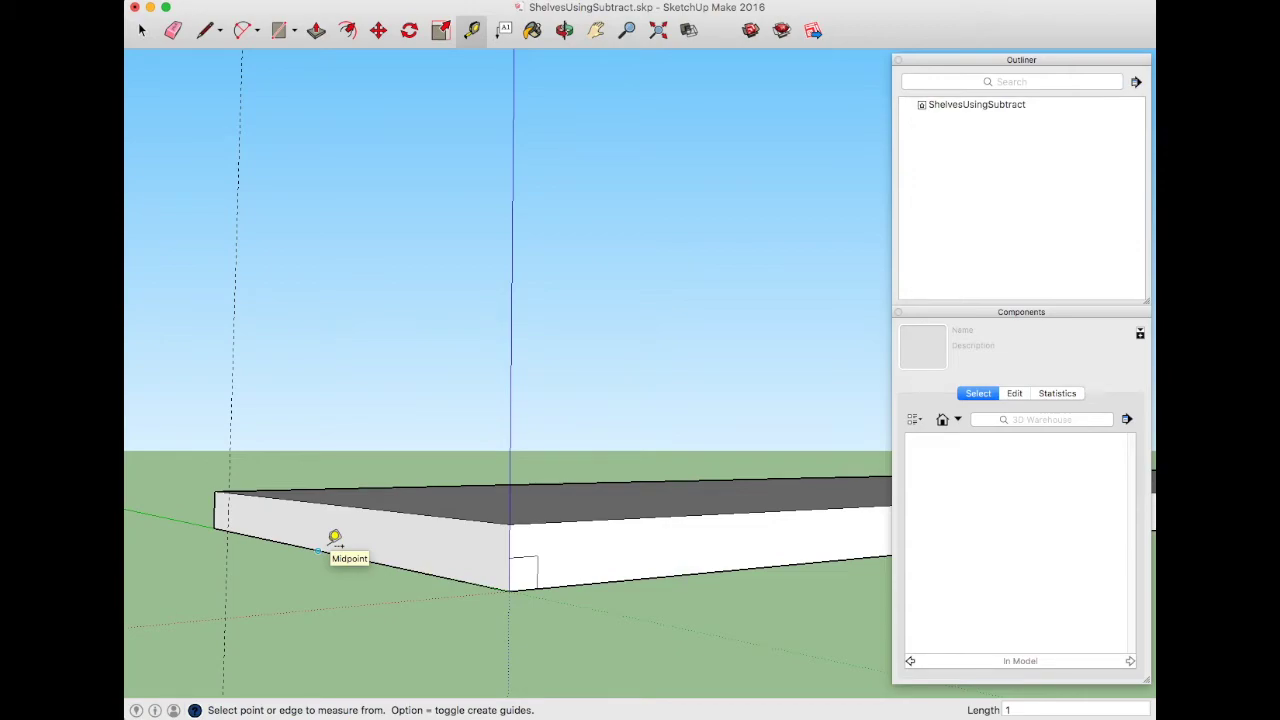
{"action": "key", "text": "p"}
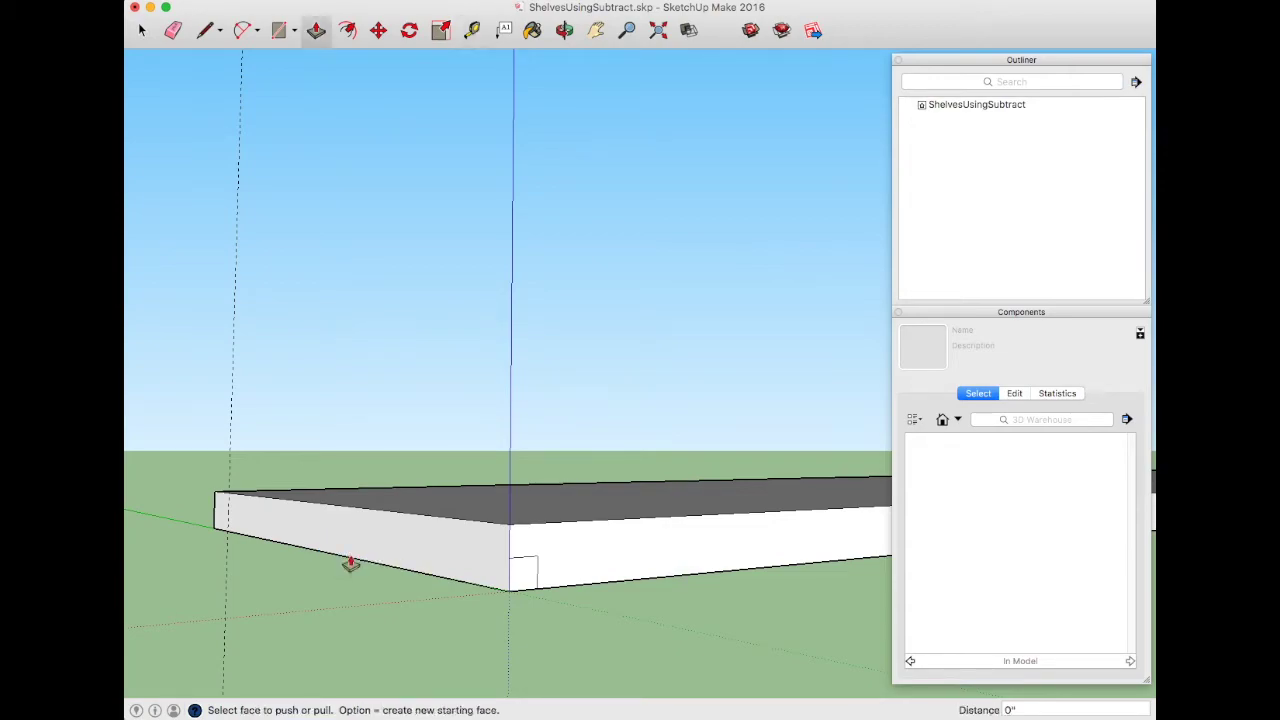
- Push the corner square 11 inches along the lower front edge, then zoom to the front end
{"action": "left_click", "coordinate": [522, 580]}
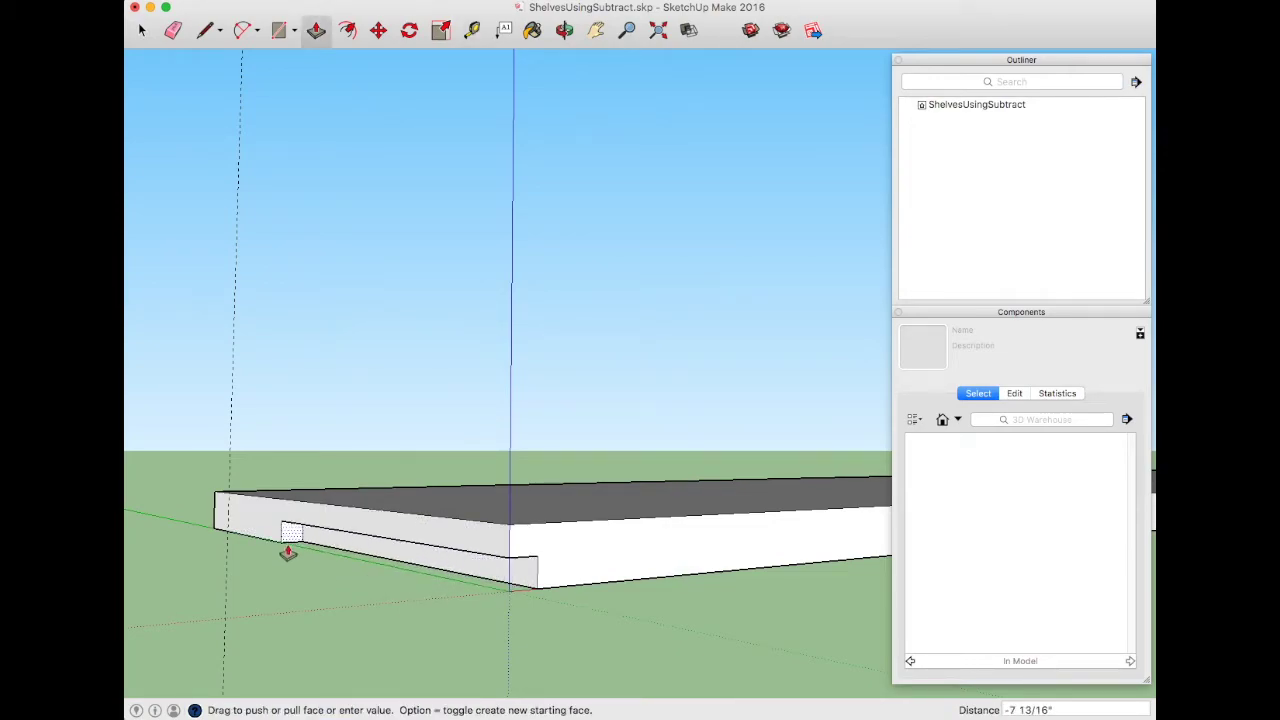
{"action": "left_click", "coordinate": [228, 540]}
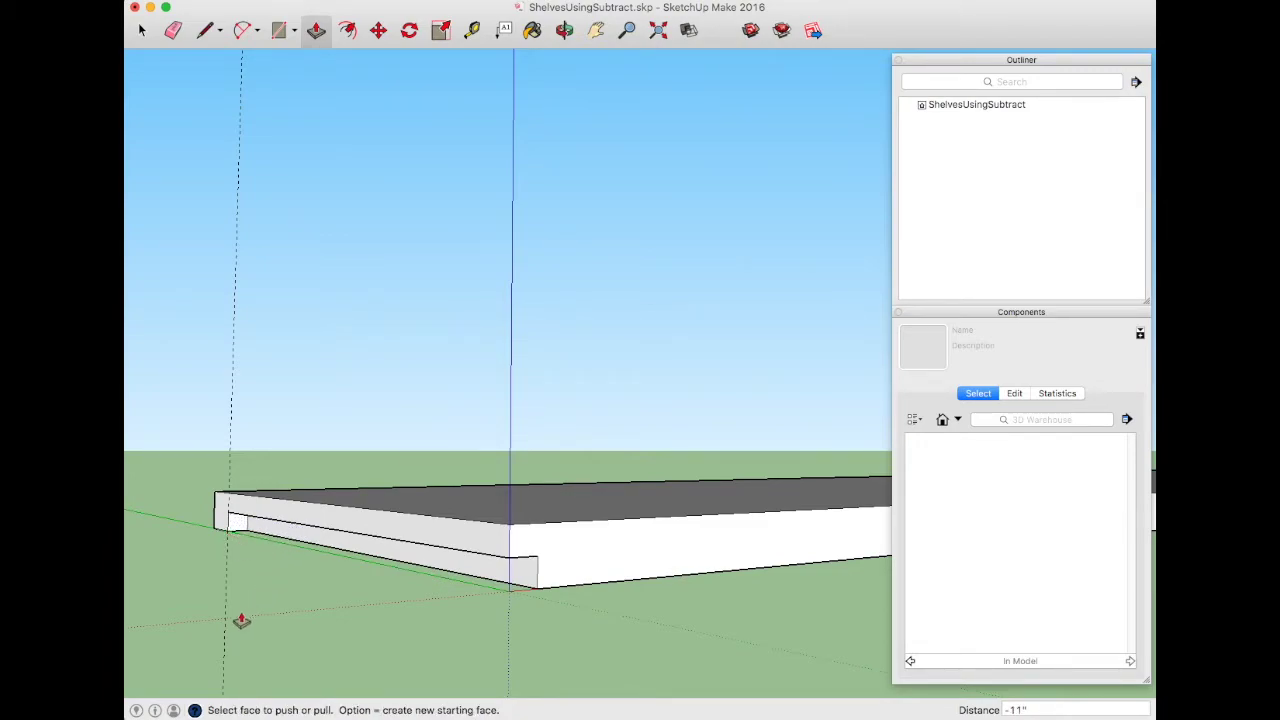
{"action": "middle_click_drag", "start_coordinate": [240, 620], "coordinate": [473, 606]}
{"action": "scroll", "coordinate": [473, 606], "scroll_direction": "up", "scroll_amount": 3}
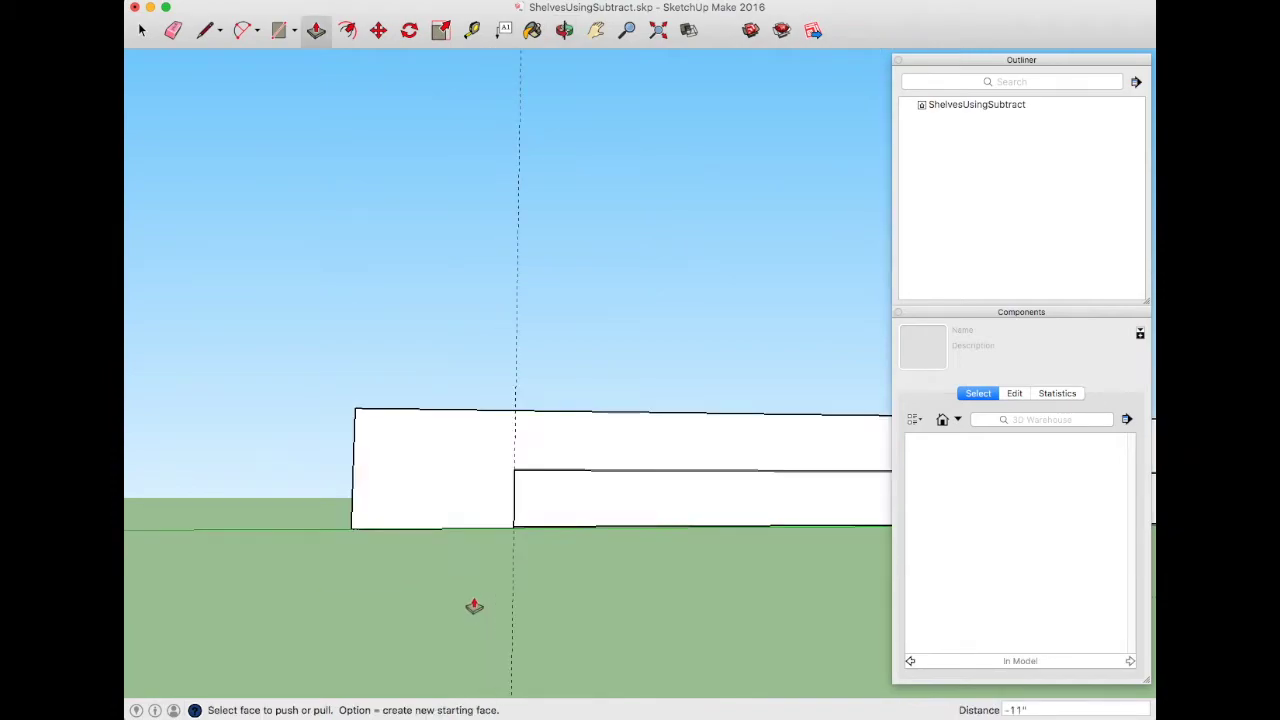
- Draw a 3/8" line and push the end block's front face back 3/8" to match the notch
{"action": "key", "text": "l"}
{"action": "middle_click_drag", "start_coordinate": [543, 569], "coordinate": [493, 572]}
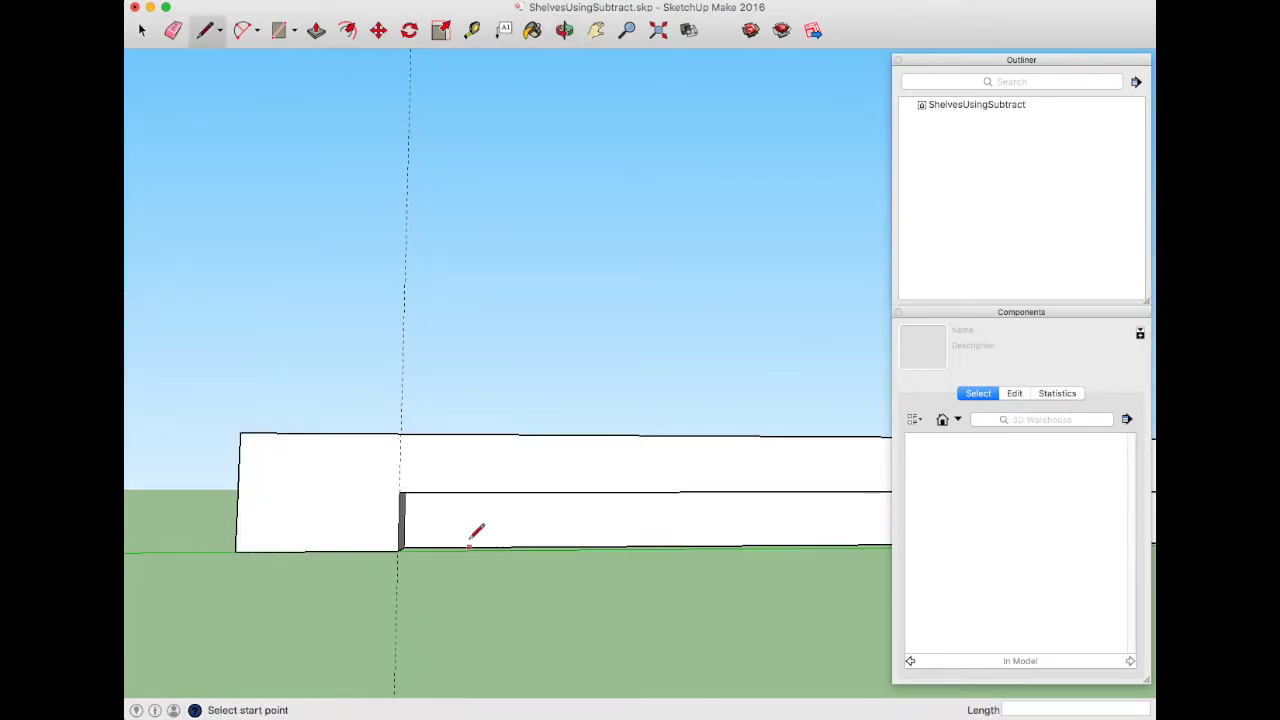
{"action": "left_click", "coordinate": [400, 492]}
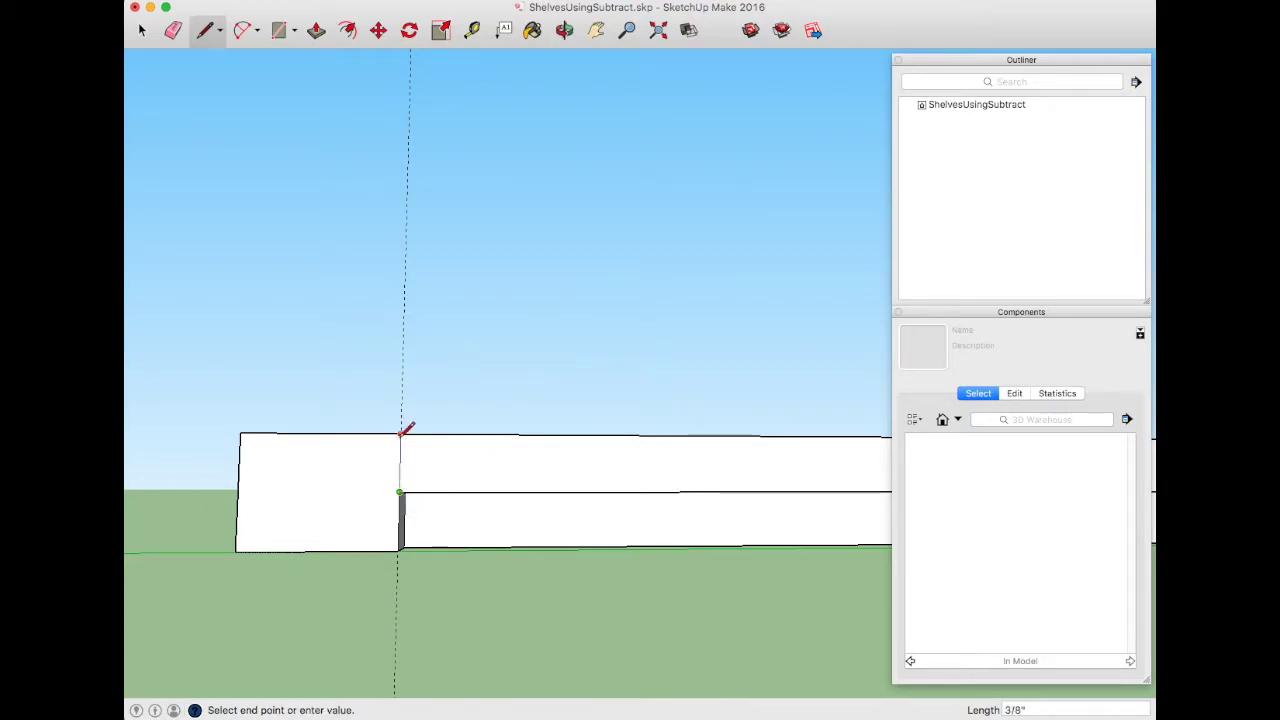
{"action": "left_click", "coordinate": [402, 433]}
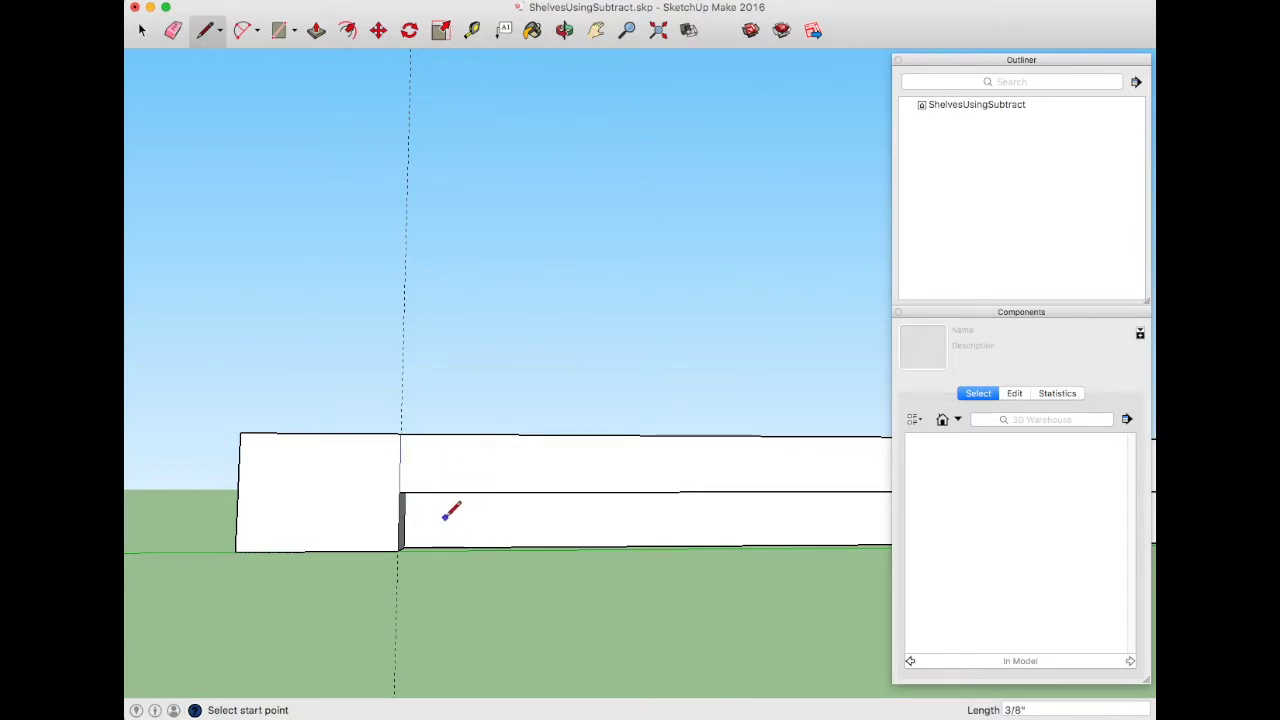
{"action": "key", "text": "p"}
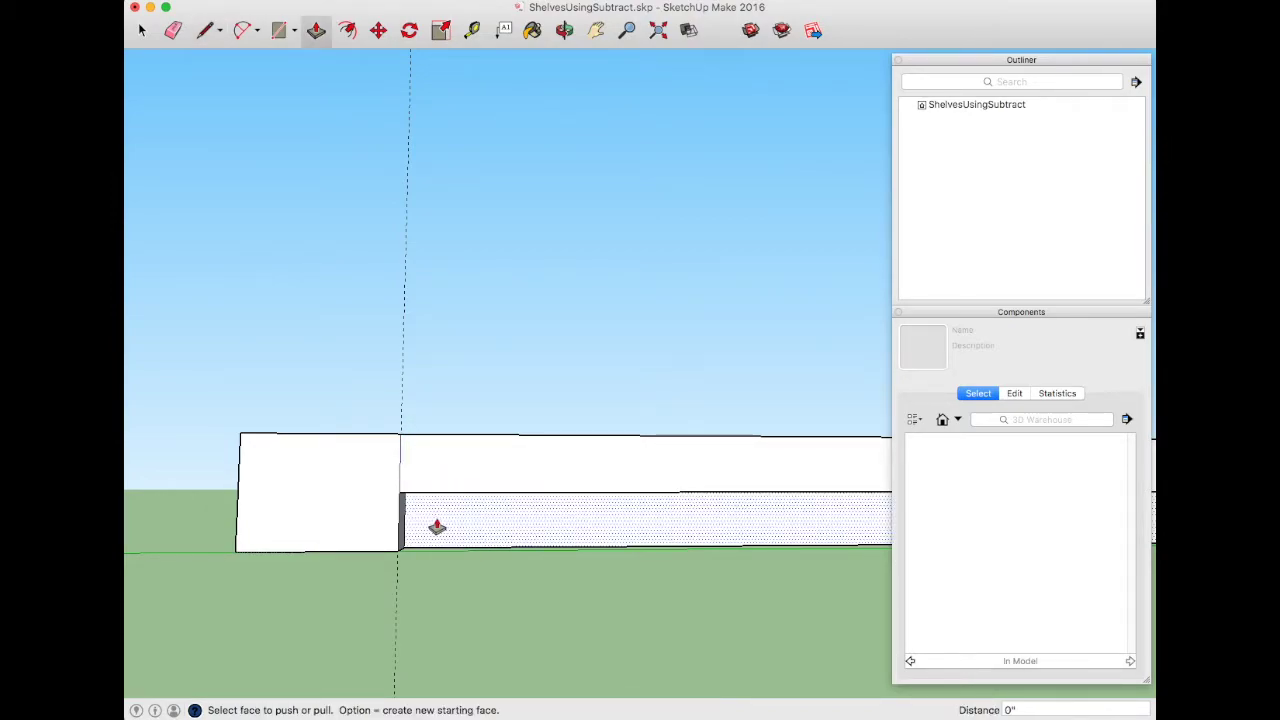
{"action": "left_click", "coordinate": [352, 522]}
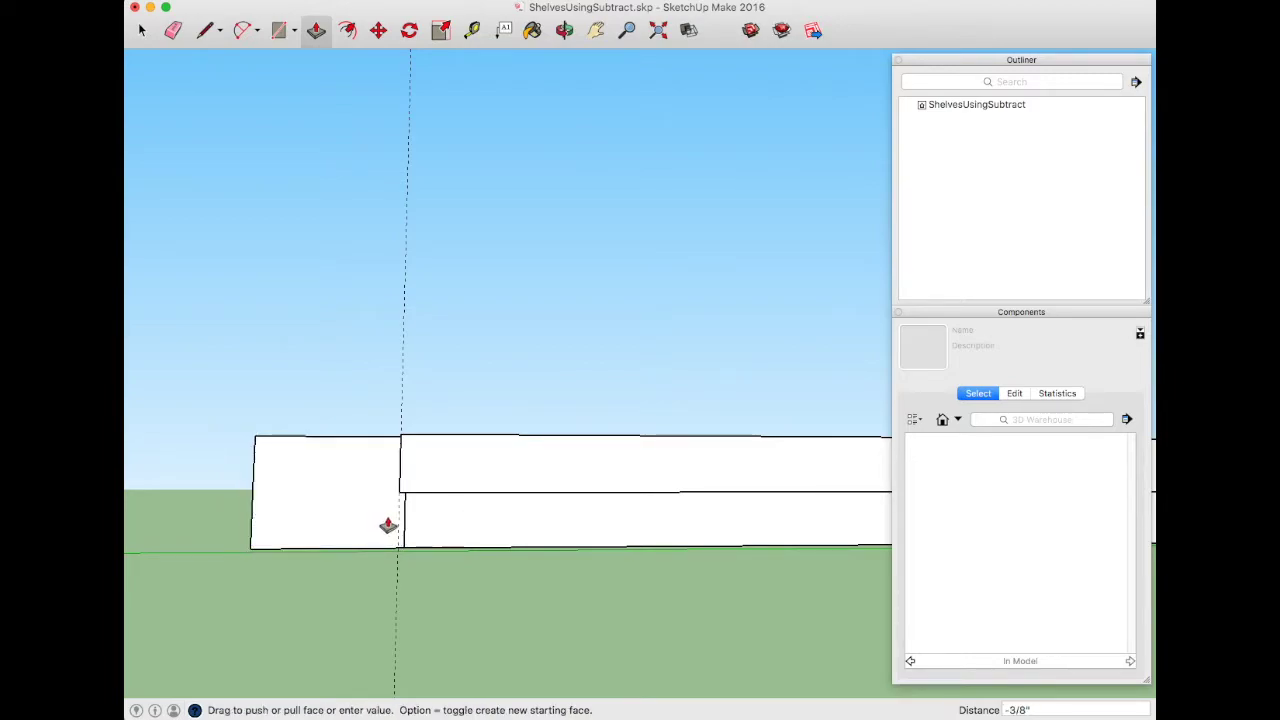
{"action": "left_click", "coordinate": [443, 527]}
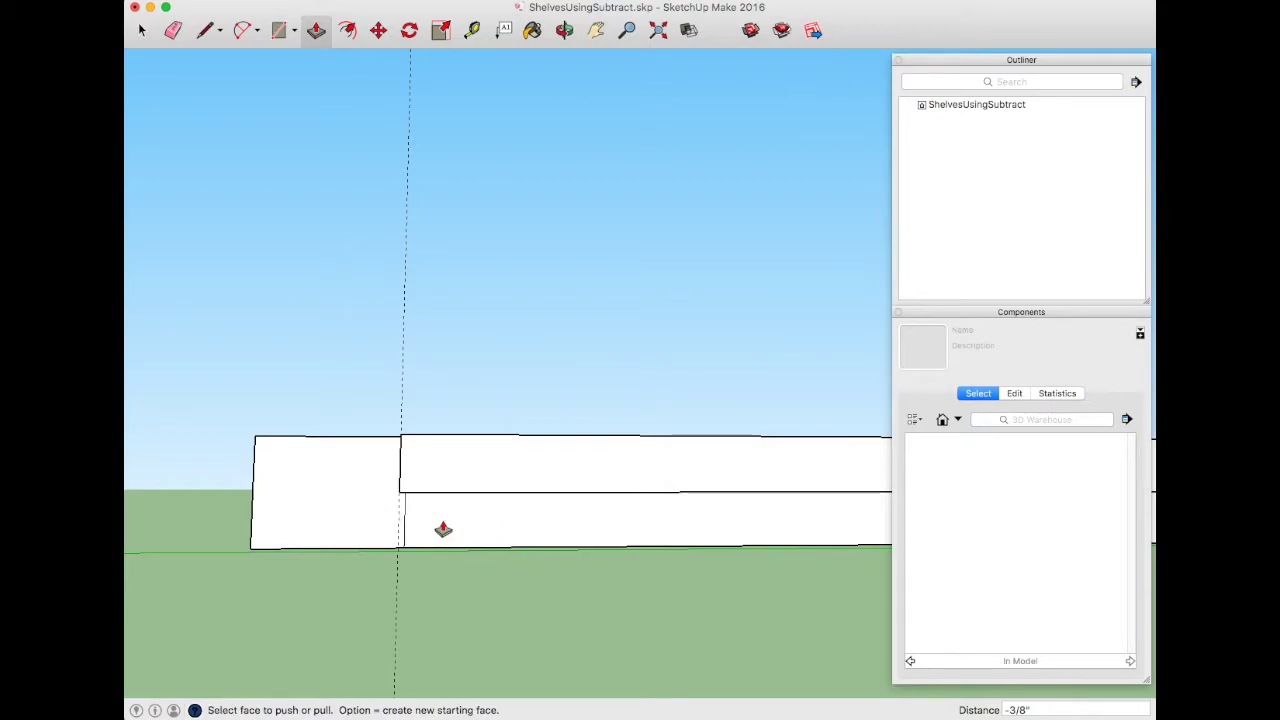
- Erase the vertical guide line and the leftover edge at the notch's stopped end
{"action": "key", "text": "e"}
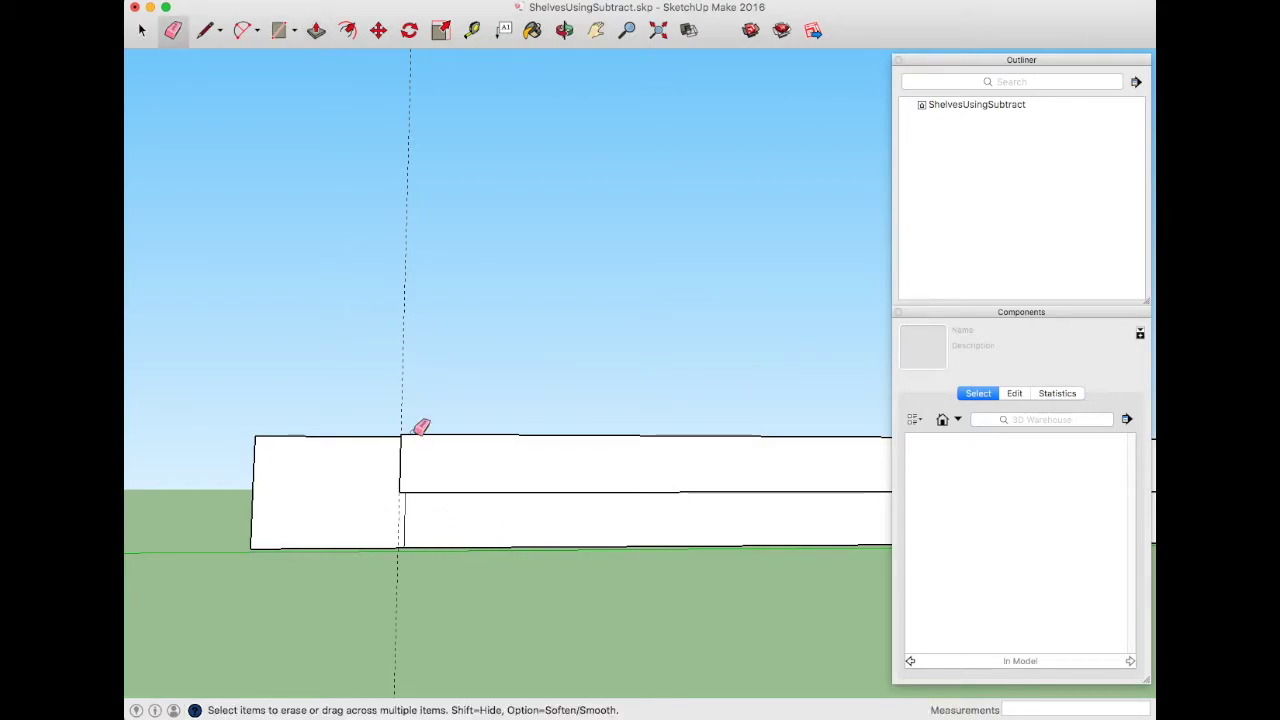
{"action": "left_click", "coordinate": [403, 394]}
{"action": "left_click_drag", "start_coordinate": [412, 515], "coordinate": [406, 519]}
{"action": "mouse_move", "coordinate": [380, 531]}
{"action": "middle_mouse_down"}
{"action": "mouse_move", "coordinate": [334, 534]}
{"action": "mouse_move", "coordinate": [509, 580]}
{"action": "mouse_move", "coordinate": [543, 611]}
{"action": "mouse_move", "coordinate": [371, 583]}
{"action": "mouse_move", "coordinate": [537, 583]}
{"action": "middle_mouse_up"}
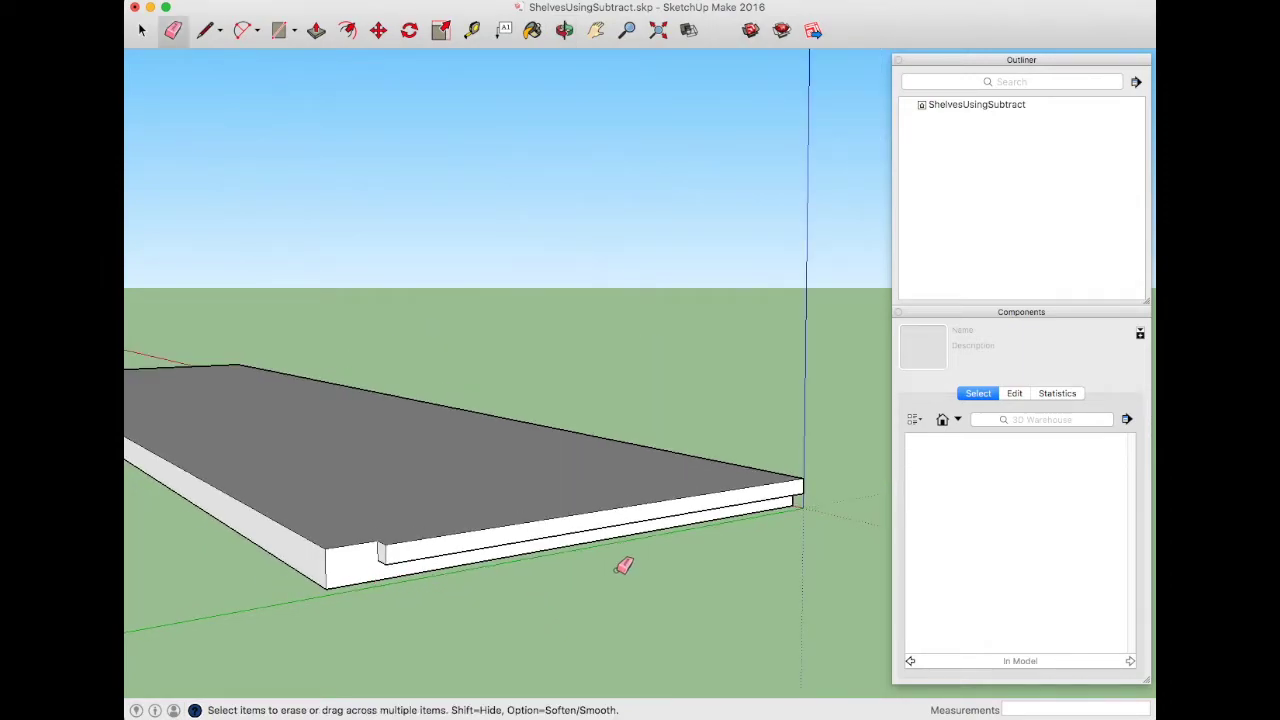
{"action": "mouse_move", "coordinate": [623, 563]}
{"action": "middle_mouse_down"}
{"action": "mouse_move", "coordinate": [537, 574]}
{"action": "mouse_move", "coordinate": [677, 539]}
{"action": "mouse_move", "coordinate": [251, 529]}
{"action": "mouse_move", "coordinate": [531, 526]}
{"action": "mouse_move", "coordinate": [275, 564]}
{"action": "mouse_move", "coordinate": [440, 560]}
{"action": "mouse_move", "coordinate": [286, 500]}
{"action": "mouse_move", "coordinate": [670, 512]}
{"action": "mouse_move", "coordinate": [543, 514]}
{"action": "middle_mouse_up"}
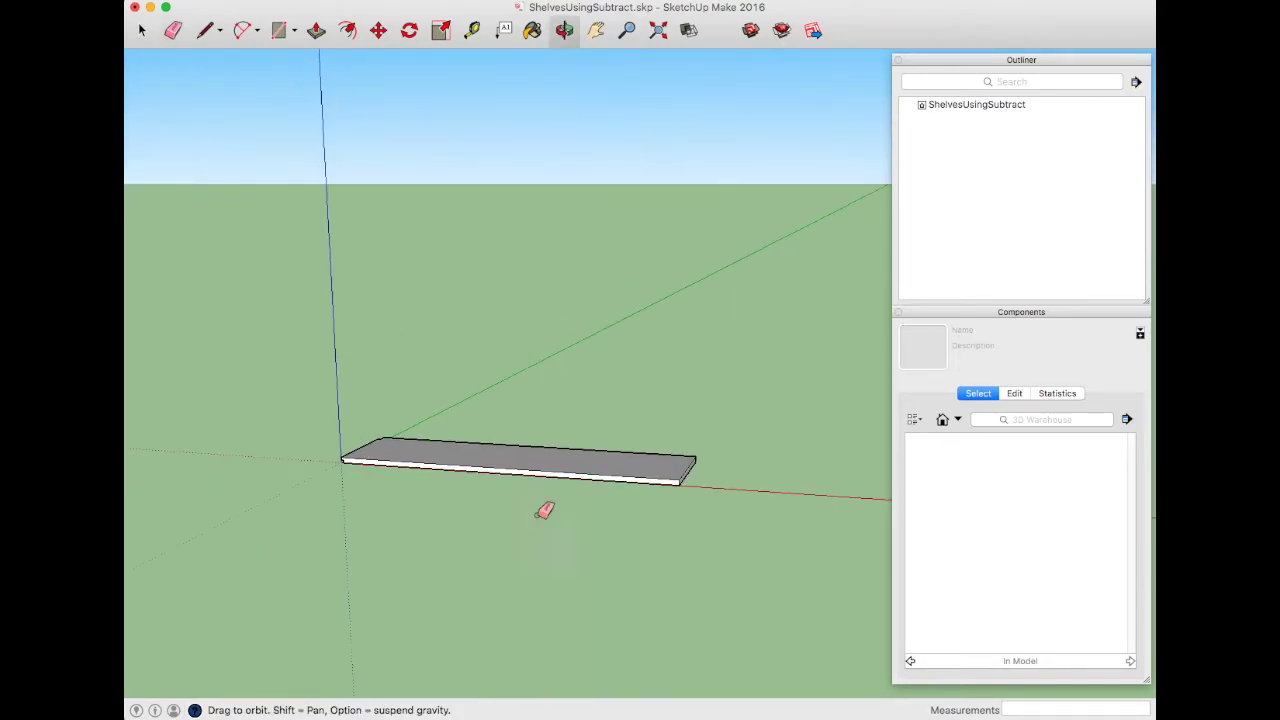
{"action": "scroll", "coordinate": [694, 491], "scroll_direction": "up", "scroll_amount": 6}
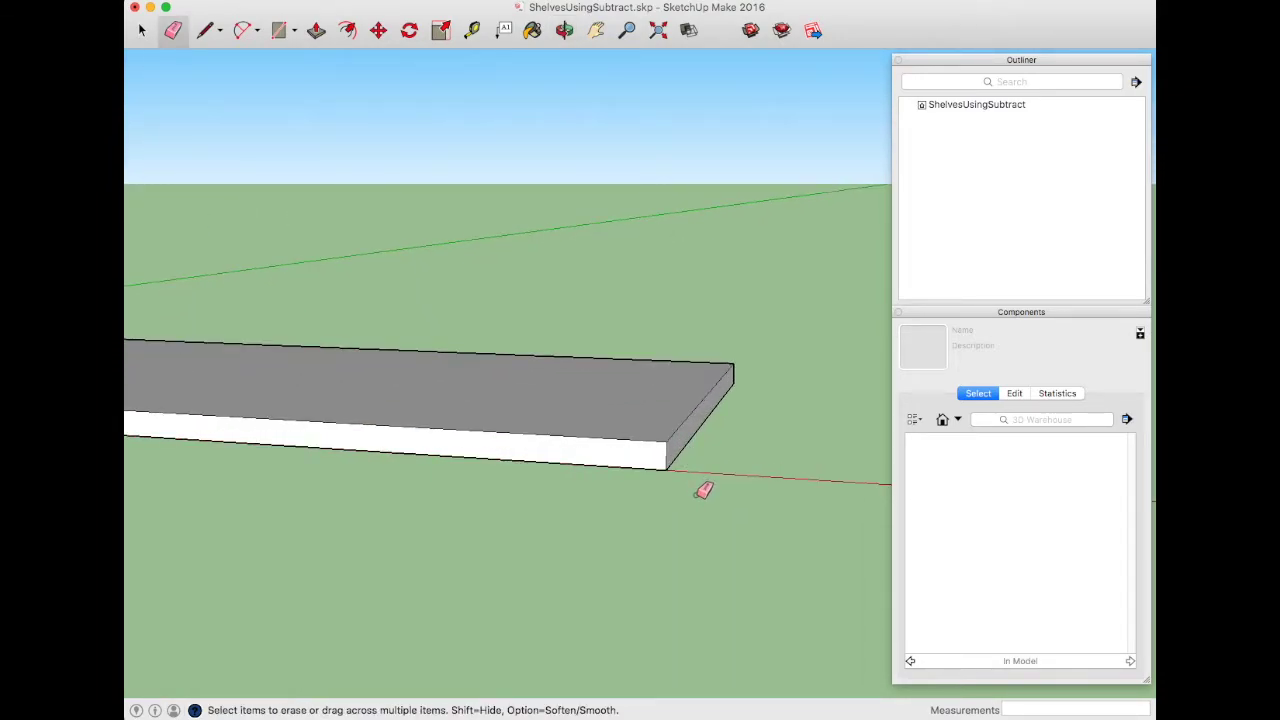
- Outline a small 3/8" corner rectangle at the slab's other front corner
{"action": "key", "text": "l"}
{"action": "scroll", "coordinate": [672, 462], "scroll_direction": "up", "scroll_amount": 2}
{"action": "left_click", "coordinate": [675, 438]}
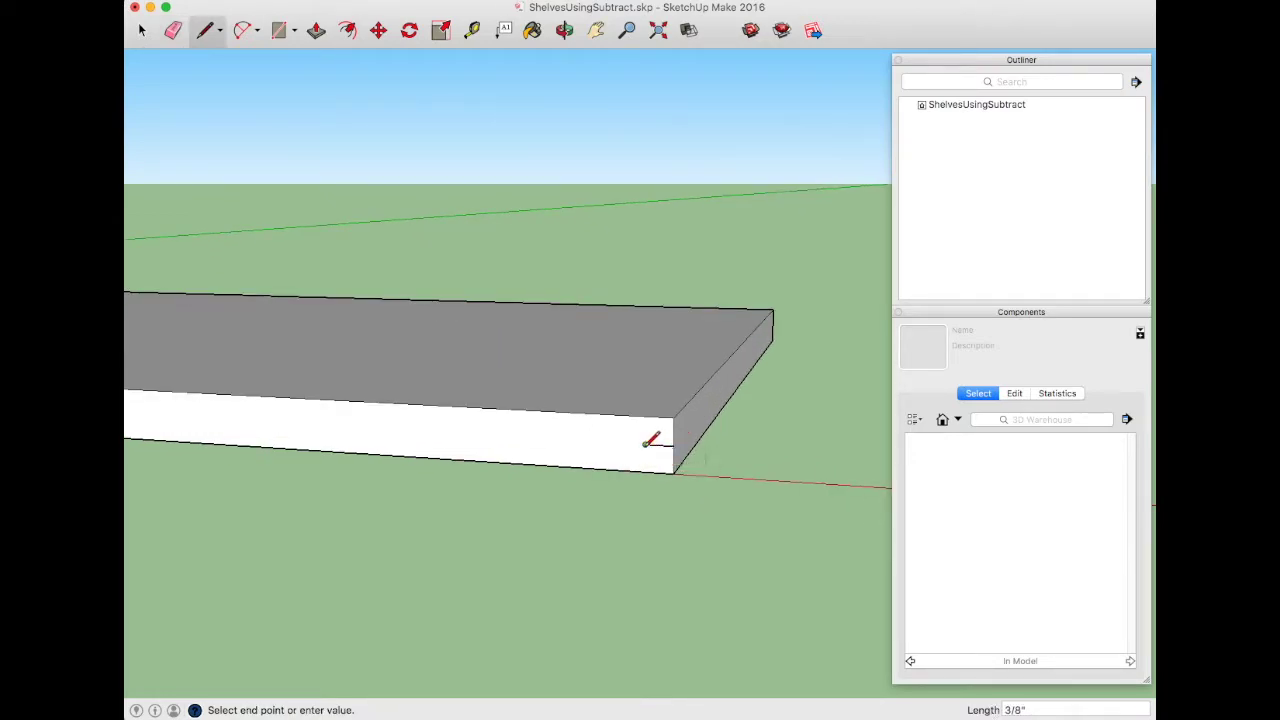
{"action": "left_click", "coordinate": [645, 444]}
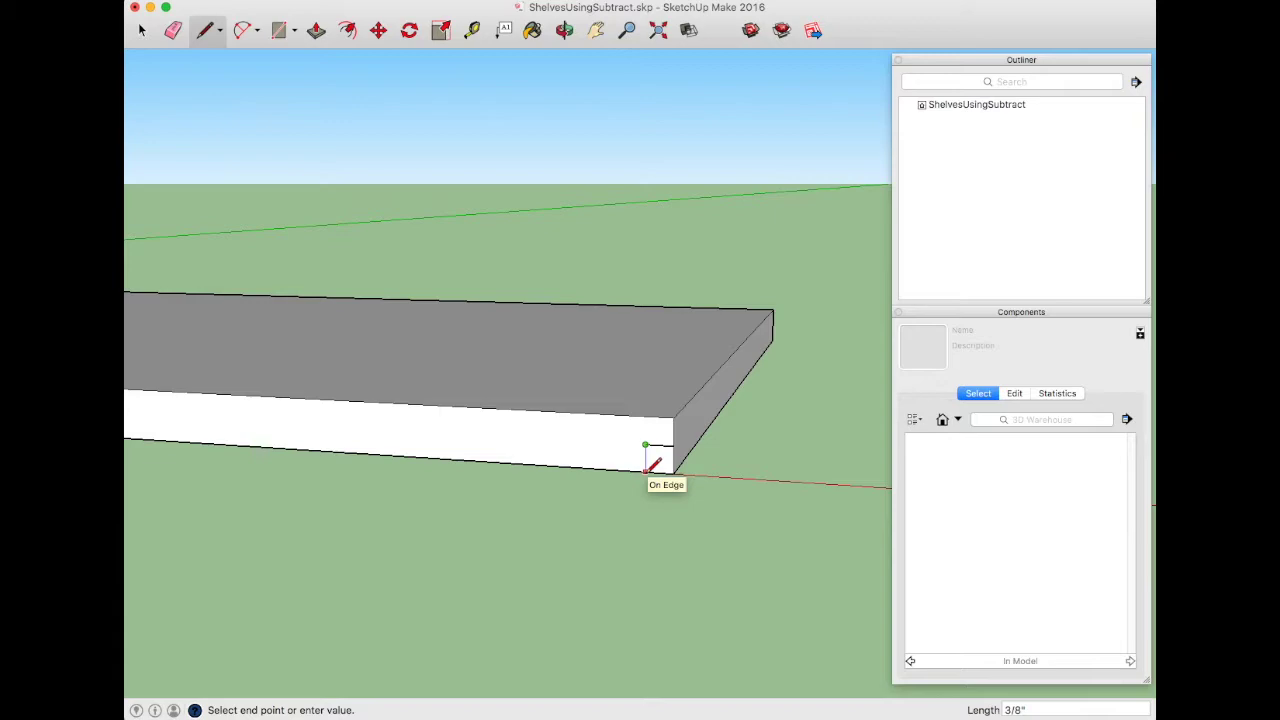
{"action": "left_click", "coordinate": [646, 470]}
- Place a guide 1 inch in from the slab's top back corner
{"action": "key", "text": "t"}
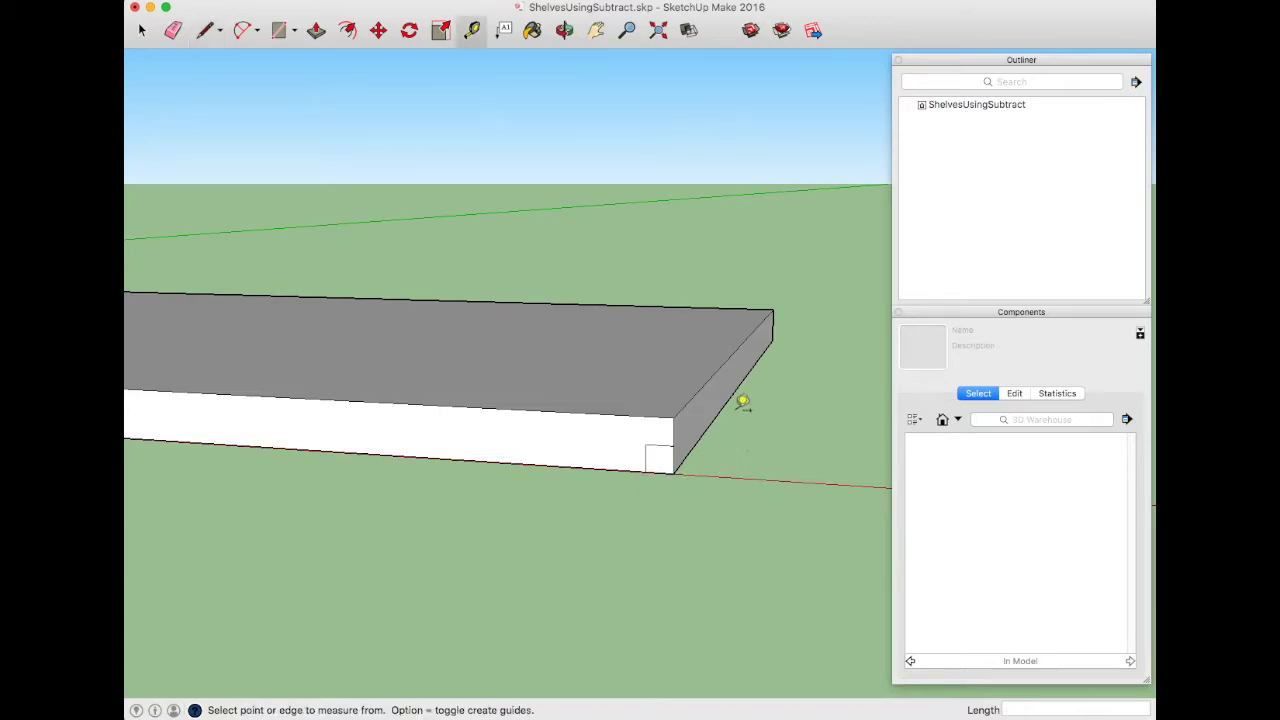
{"action": "left_click", "coordinate": [773, 312]}
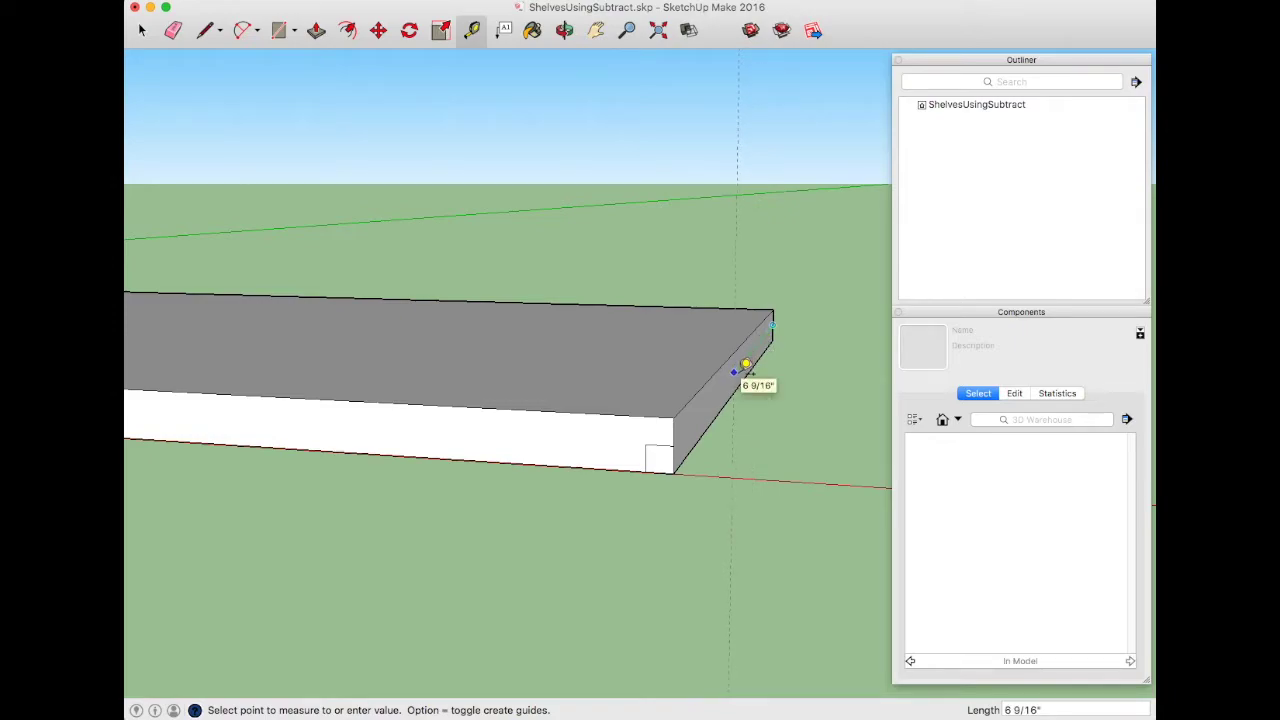
{"action": "type", "text": "1"}
{"action": "key", "text": "Return"}
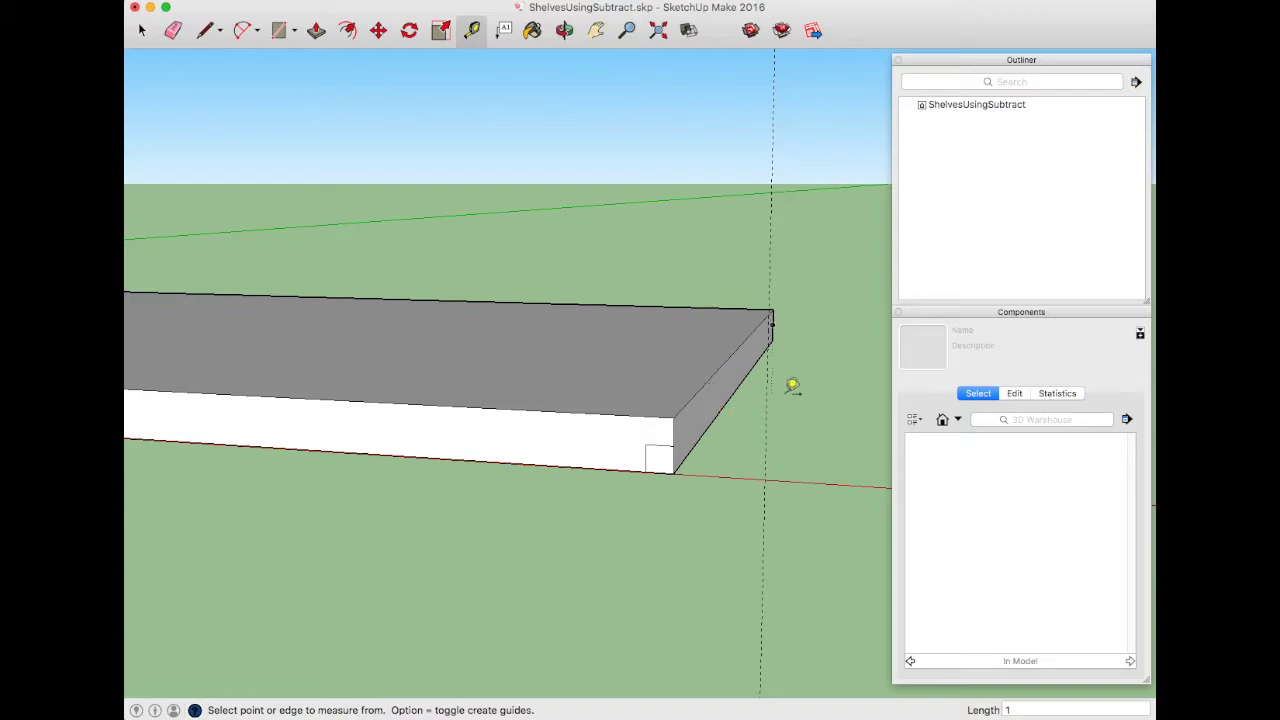
{"action": "middle_click_drag", "start_coordinate": [798, 381], "coordinate": [731, 330]}
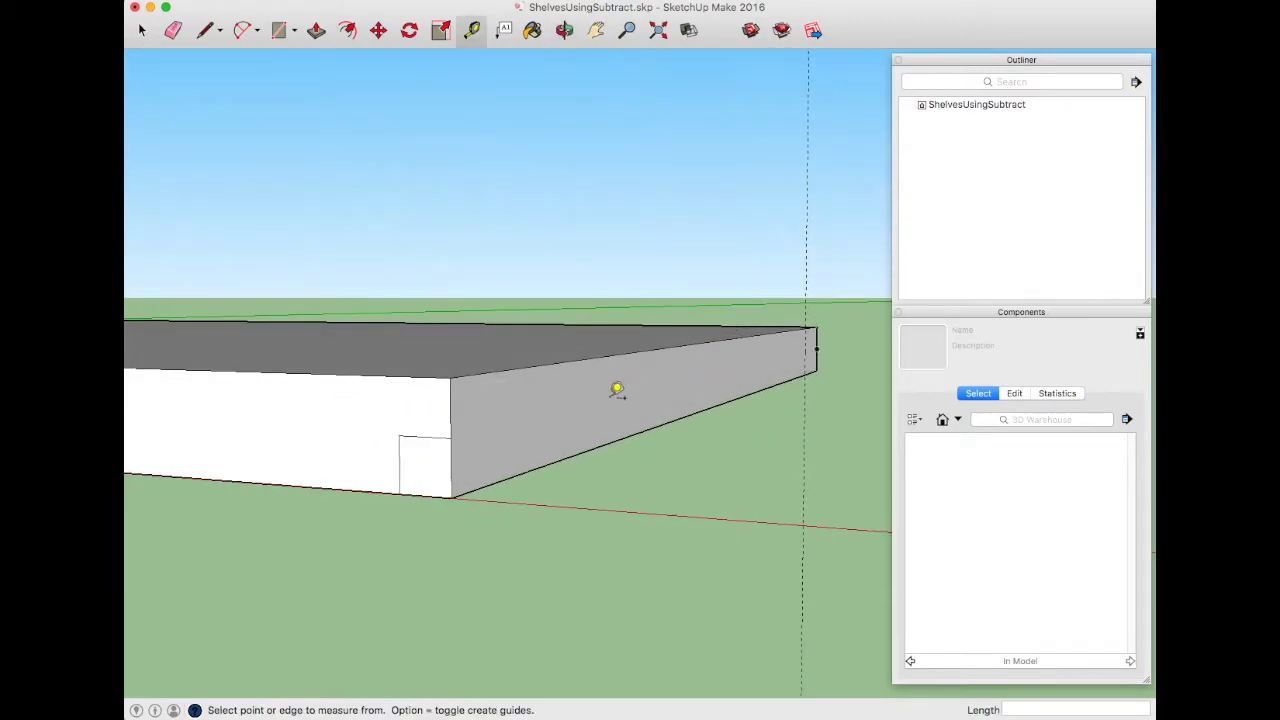
- Push the small corner rectangle along the shelf end to cut the matching notch
{"action": "key", "text": "p"}
{"action": "left_click", "coordinate": [429, 480]}
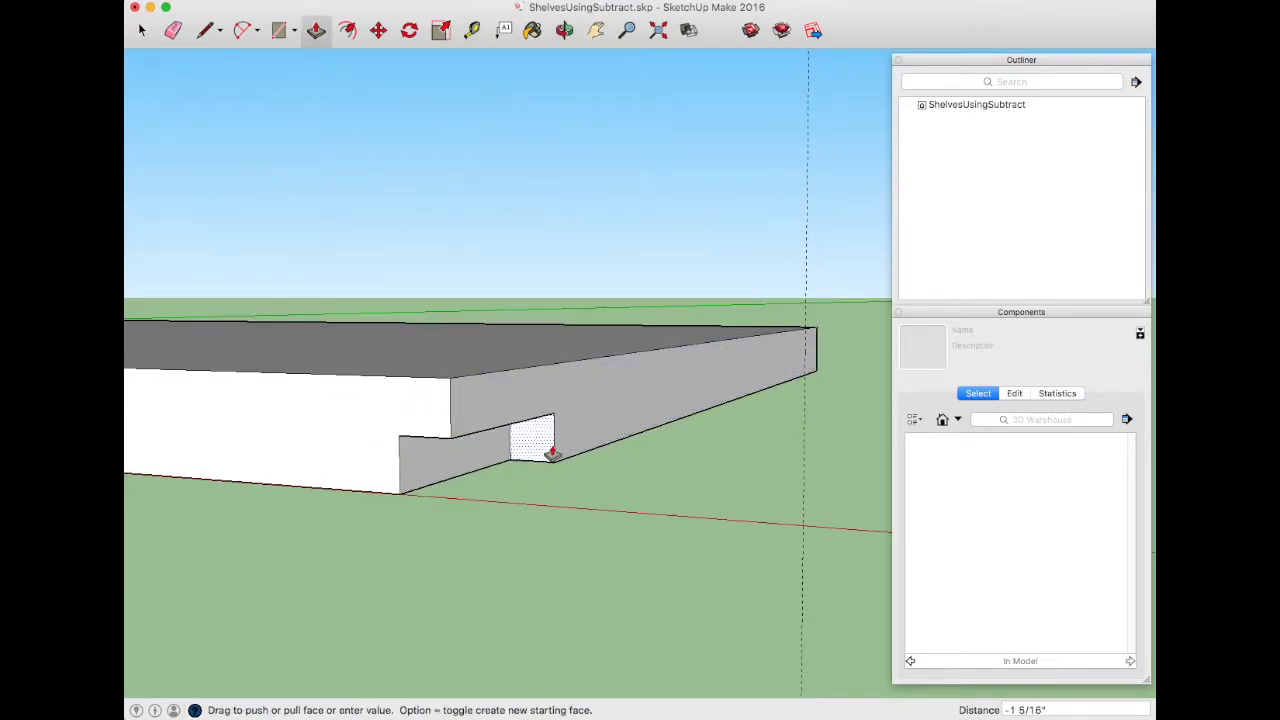
{"action": "left_click", "coordinate": [806, 381]}
{"action": "key", "text": "space"}
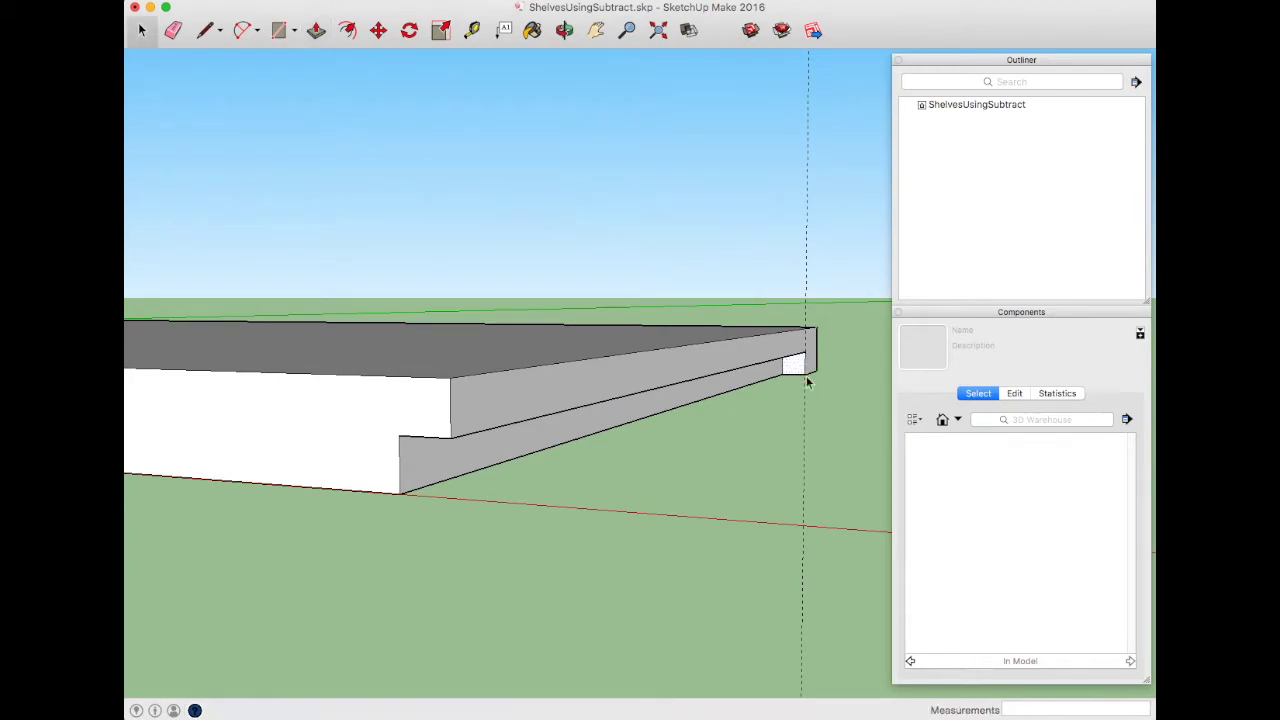
{"action": "middle_click_drag", "start_coordinate": [808, 381], "coordinate": [643, 450]}
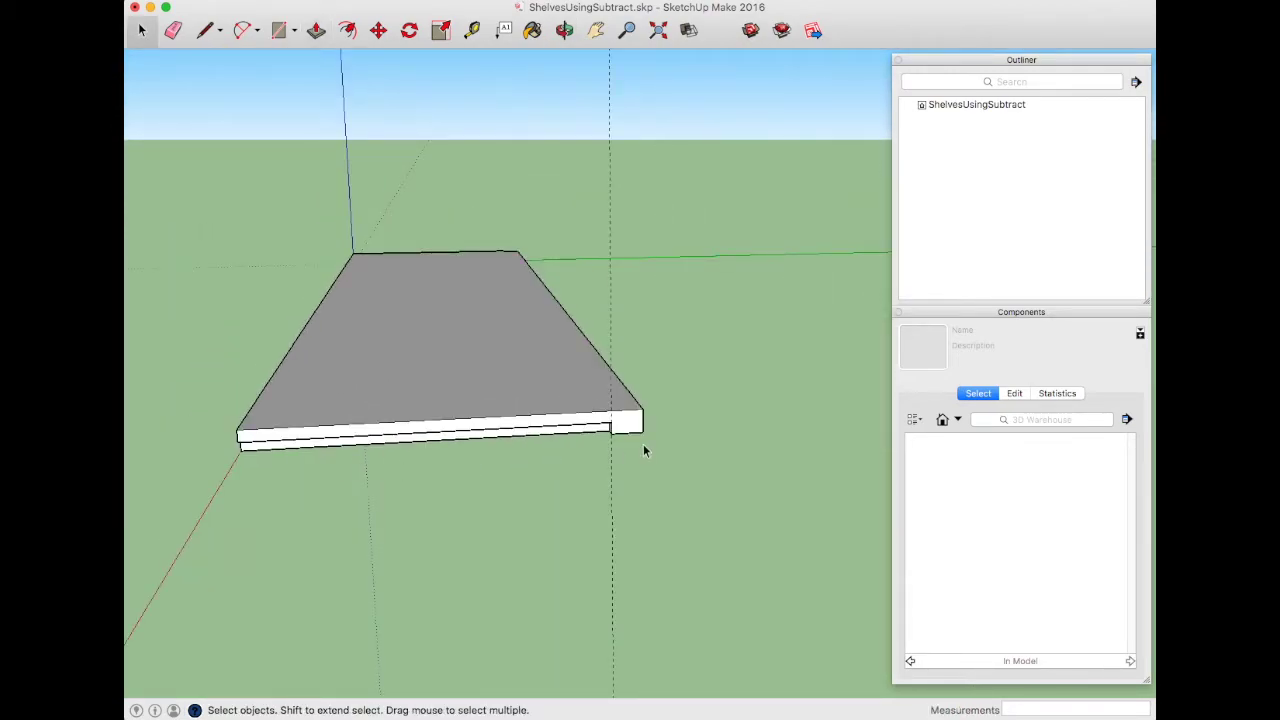
{"action": "scroll", "coordinate": [643, 450], "scroll_direction": "up", "scroll_amount": 5}
{"action": "middle_click_drag", "start_coordinate": [620, 408], "coordinate": [568, 397]}
- Draw a 3/8" line and push the end face back 3/8" level with the notch
{"action": "key", "text": "l"}
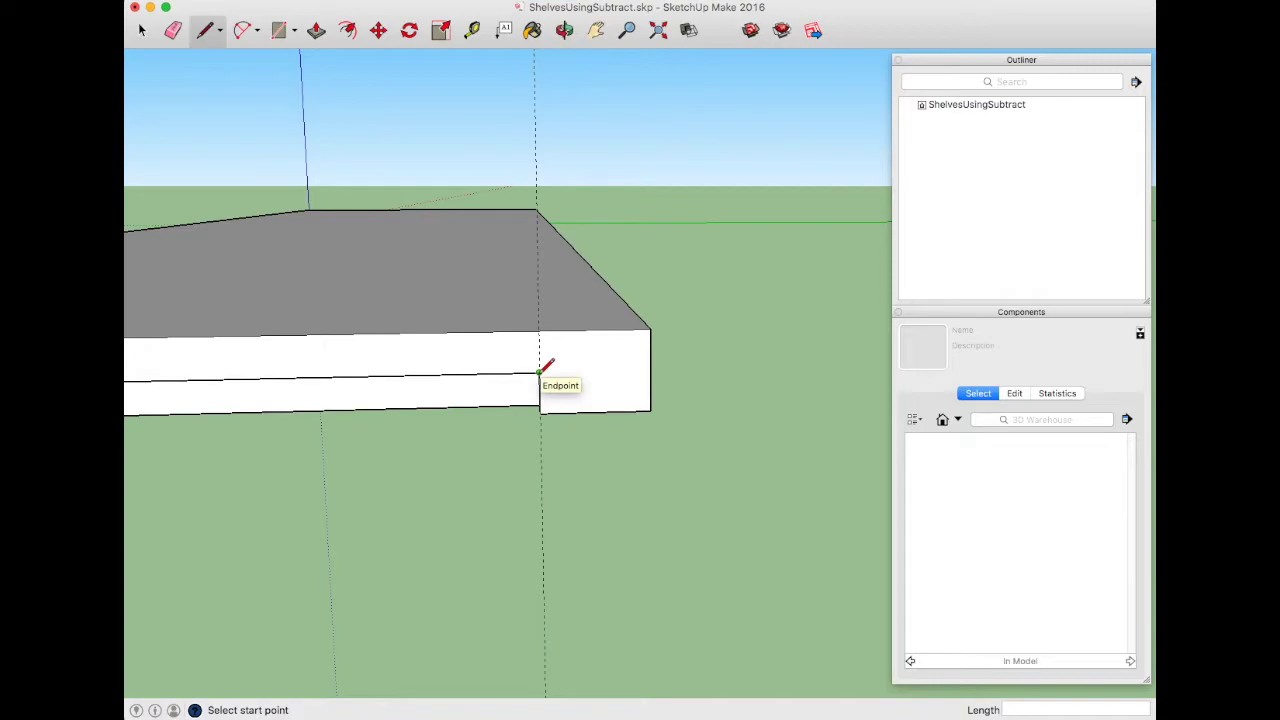
{"action": "left_click", "coordinate": [538, 372]}
{"action": "left_click", "coordinate": [539, 332]}
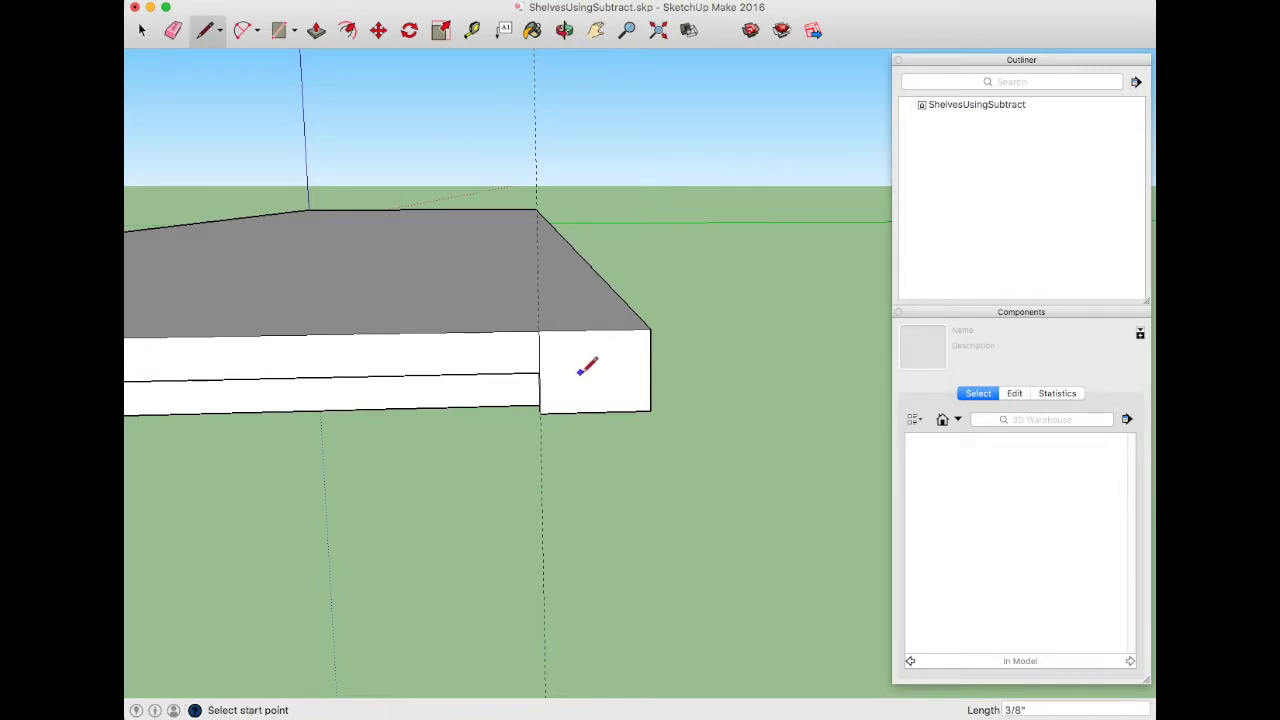
{"action": "key", "text": "p"}
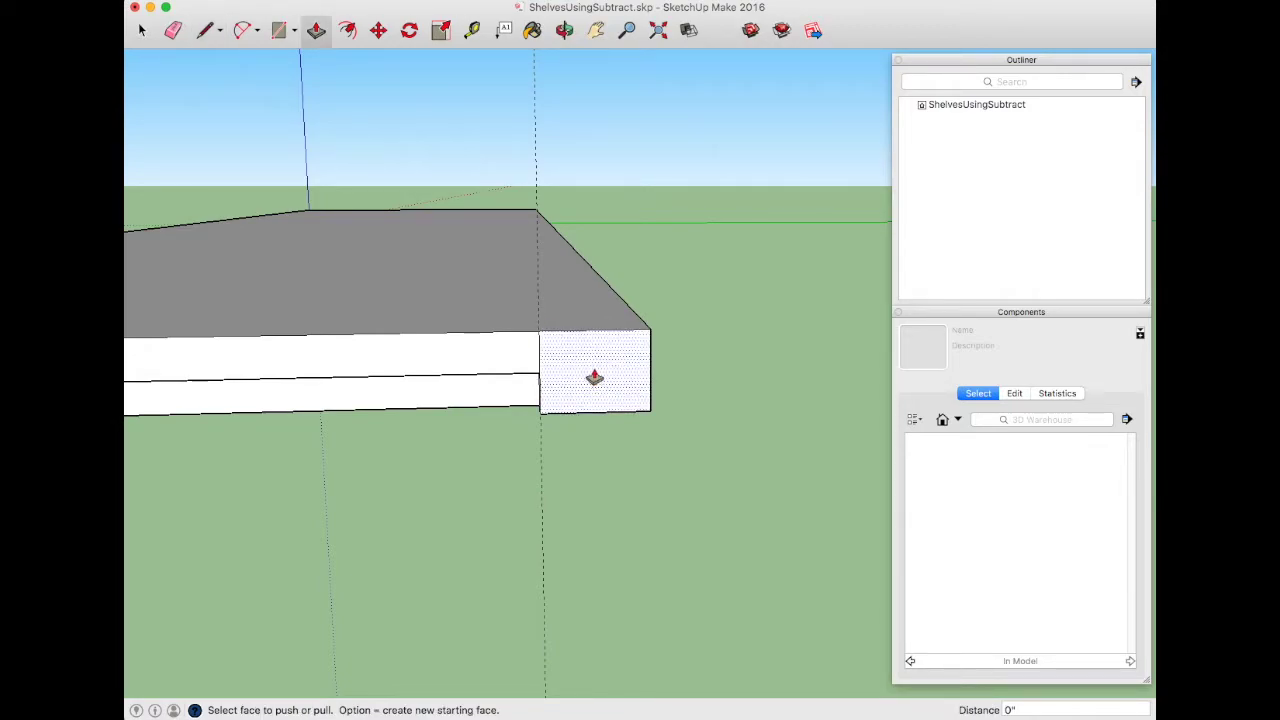
{"action": "left_click", "coordinate": [594, 377]}
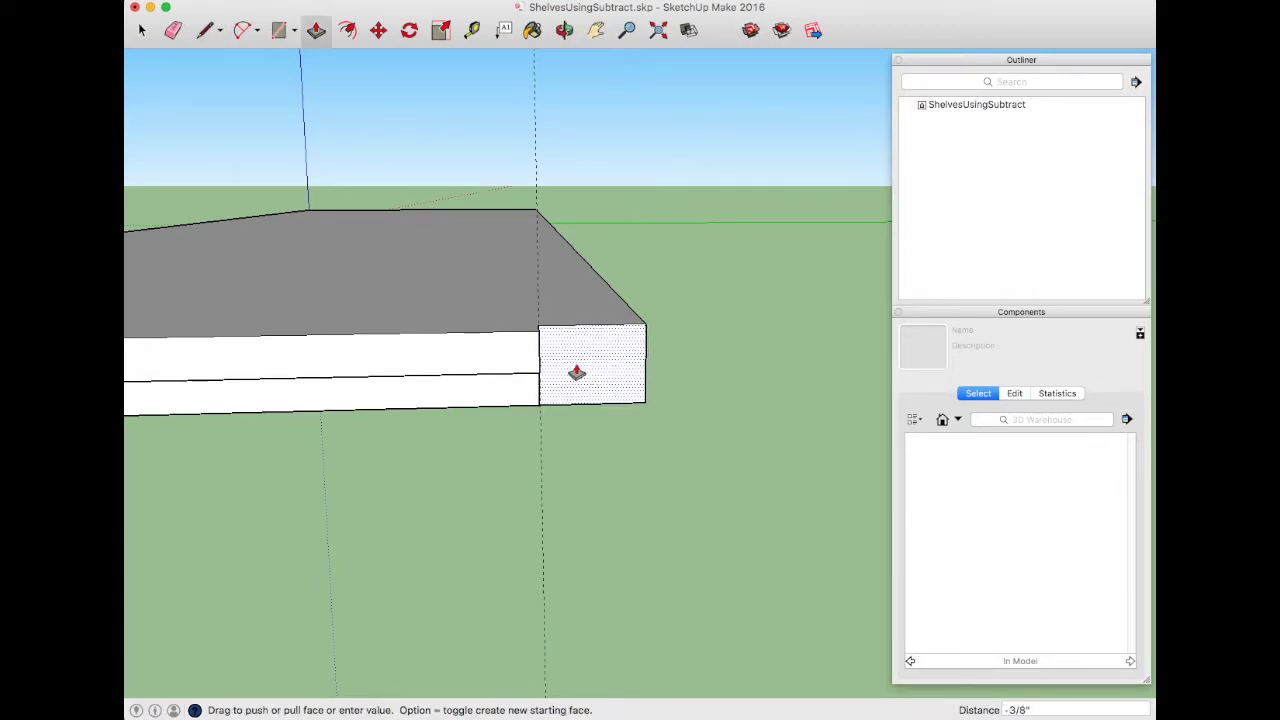
{"action": "left_click", "coordinate": [513, 360]}
{"action": "middle_click_drag", "start_coordinate": [563, 380], "coordinate": [436, 276]}
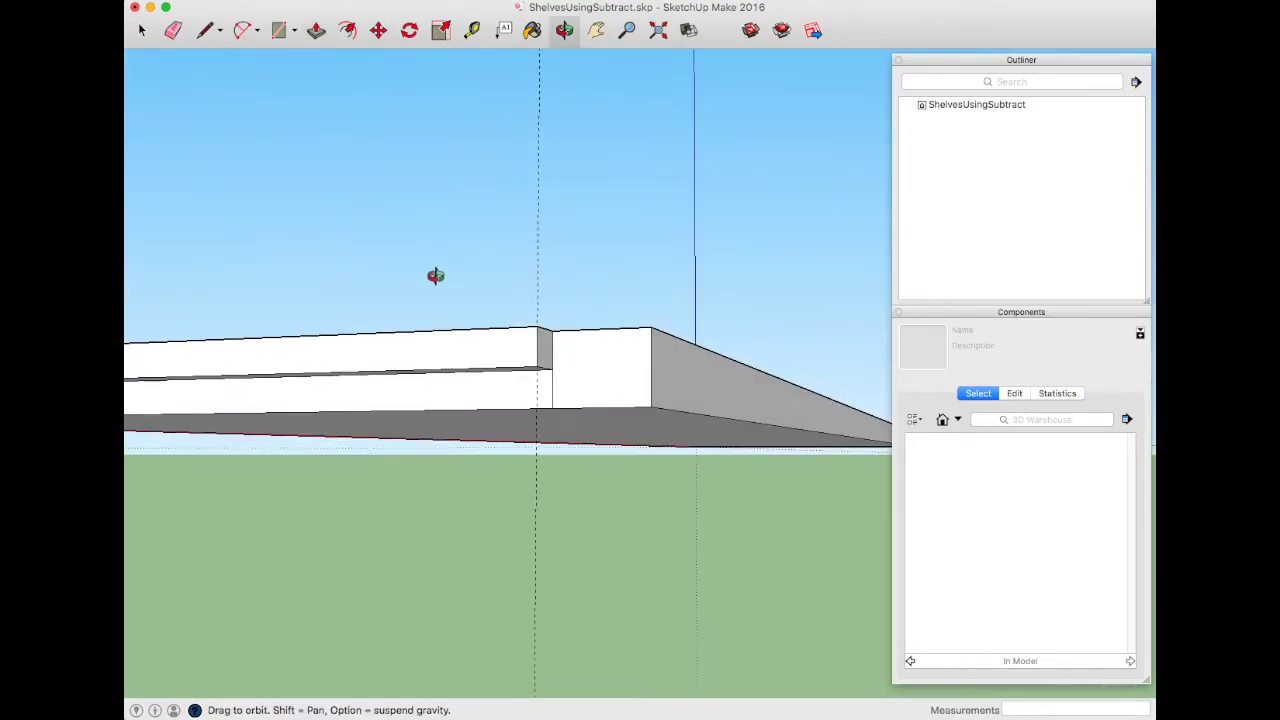
{"action": "key", "text": "space"}
- Erase the remaining vertical guide line and view the shelf at an angle
{"action": "key", "text": "e"}
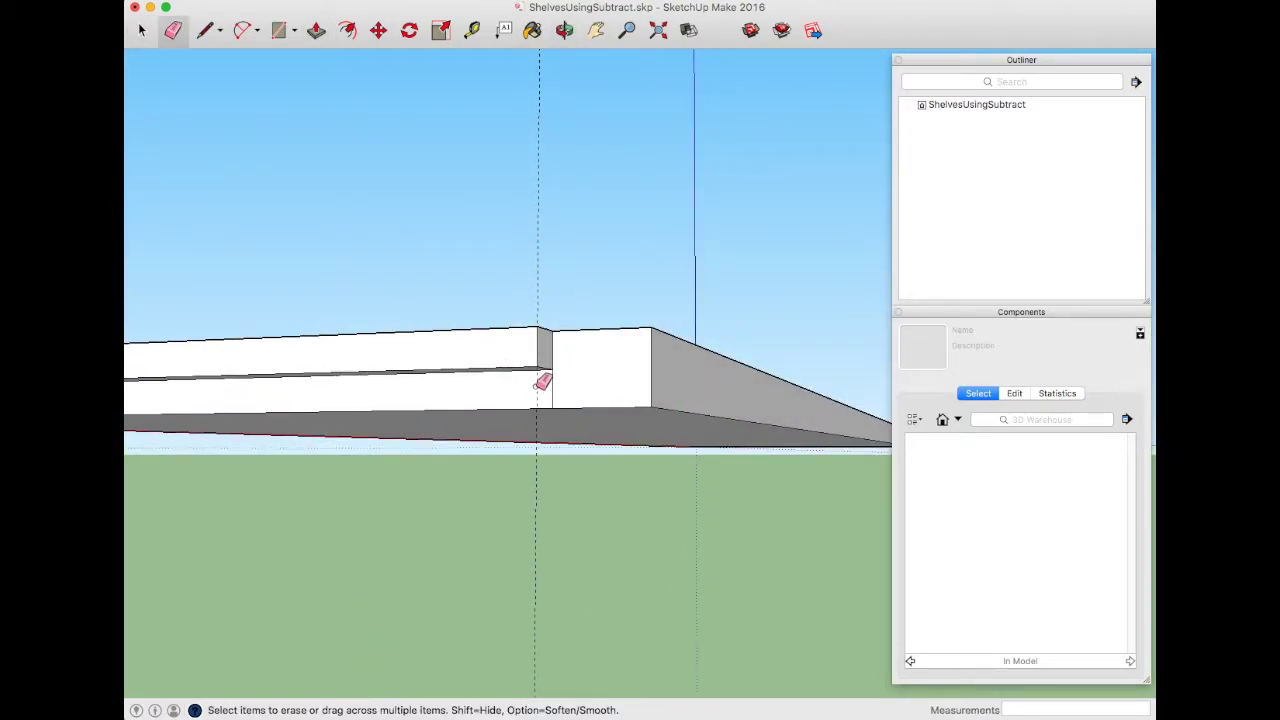
{"action": "left_click", "coordinate": [538, 381]}
{"action": "key", "text": "space"}
{"action": "scroll", "coordinate": [480, 480], "scroll_direction": "down", "scroll_amount": 5}
{"action": "middle_click_drag", "start_coordinate": [410, 481], "coordinate": [834, 543]}
- Select the whole shelf board and make it a component named 'Shelf'
{"action": "scroll", "coordinate": [763, 517], "scroll_direction": "up", "scroll_amount": 6}
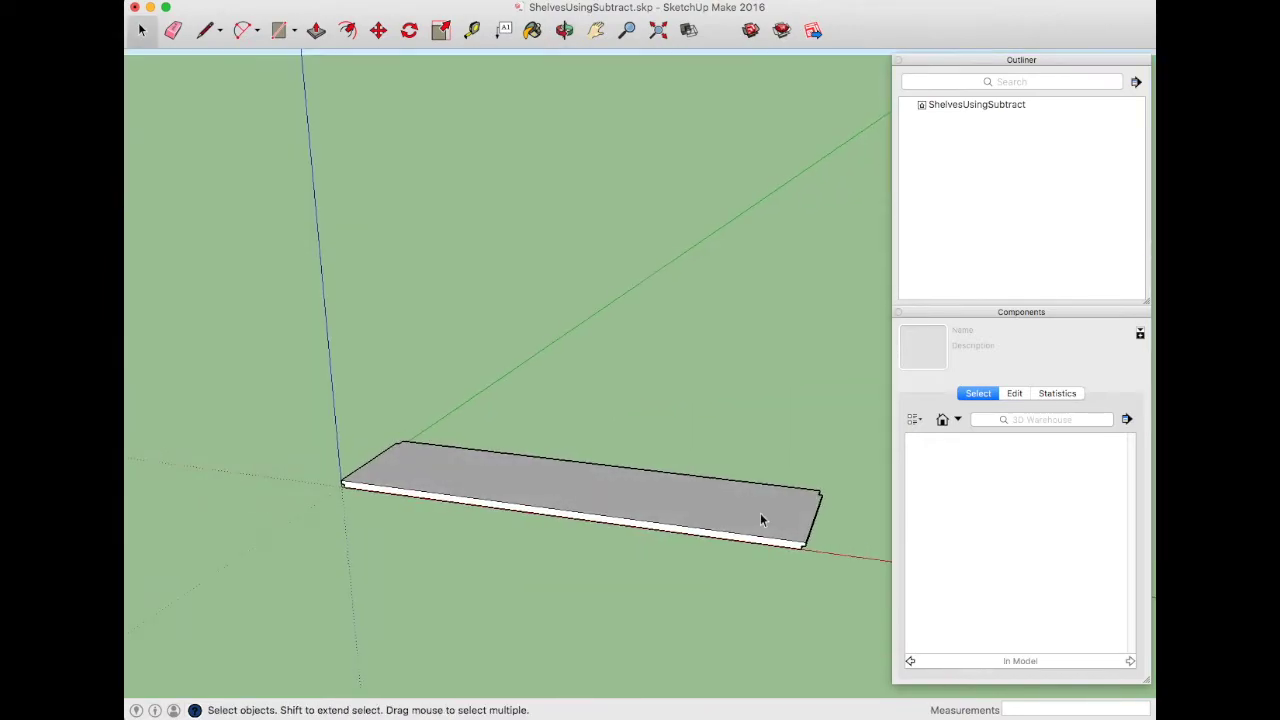
{"action": "middle_click_drag", "start_coordinate": [420, 476], "coordinate": [497, 457]}
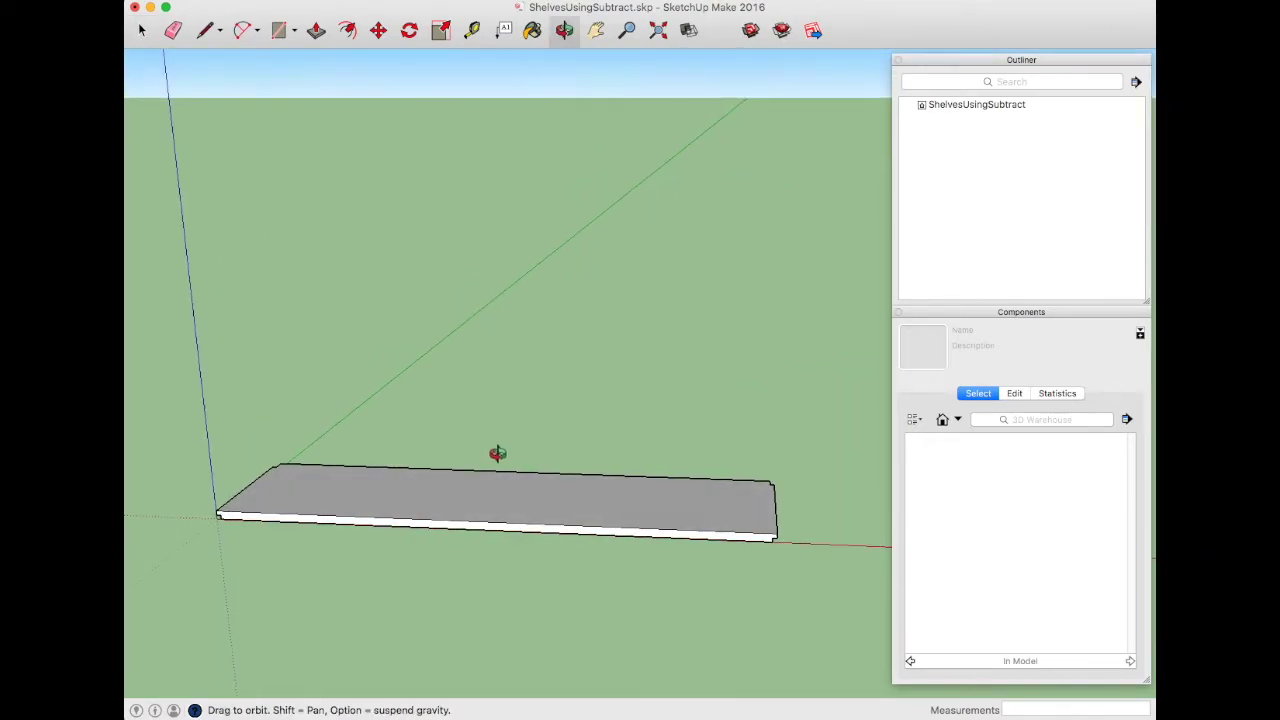
{"action": "double_click", "coordinate": [488, 505]}
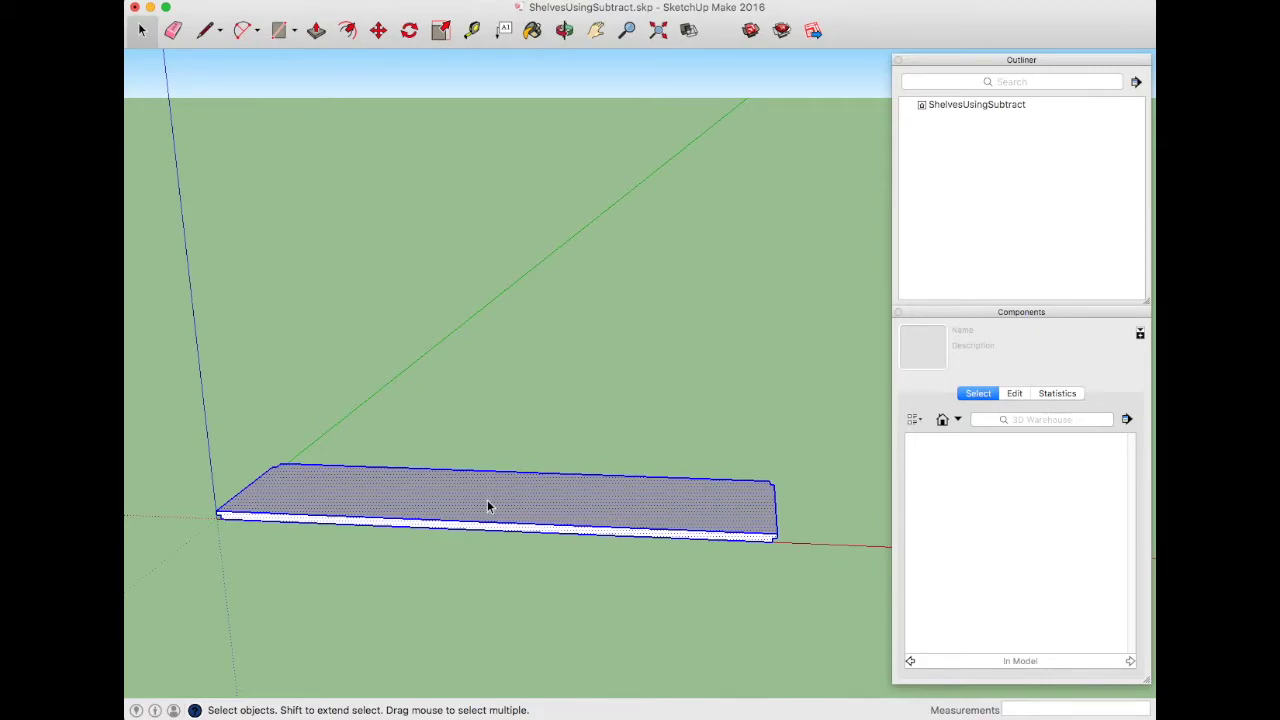
{"action": "key", "text": "g"}
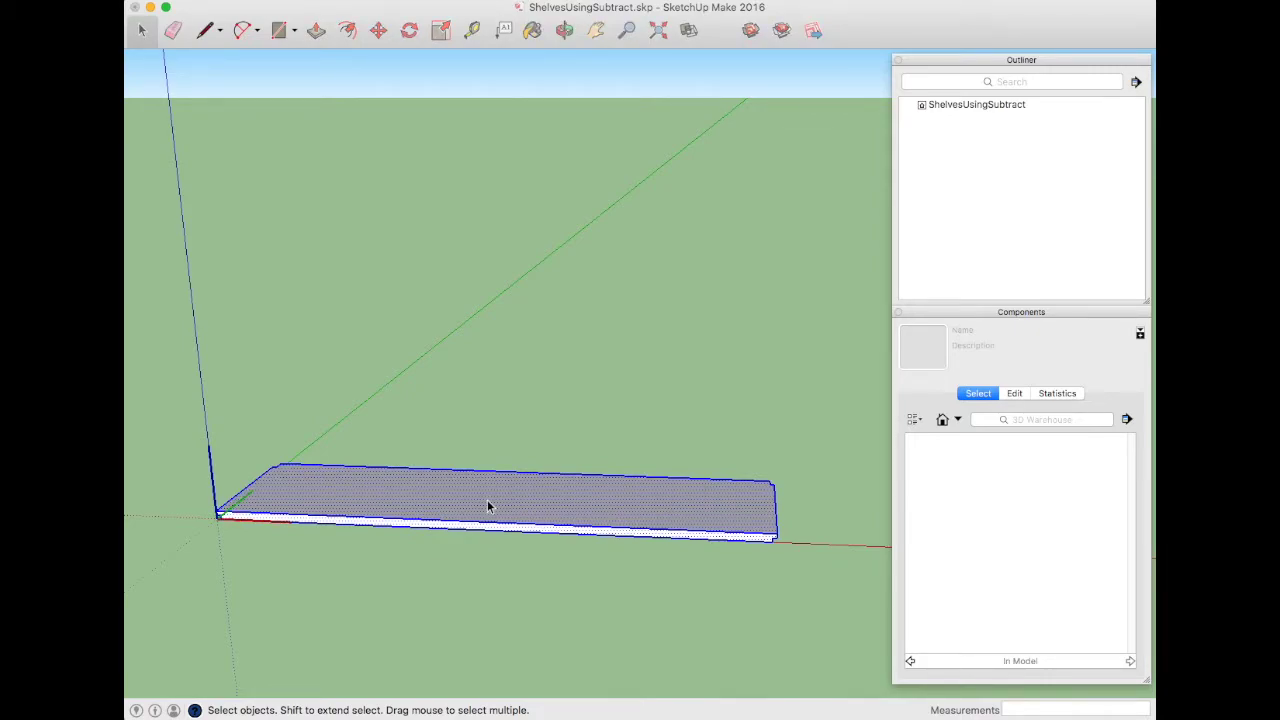
{"action": "type", "text": "Sh"}
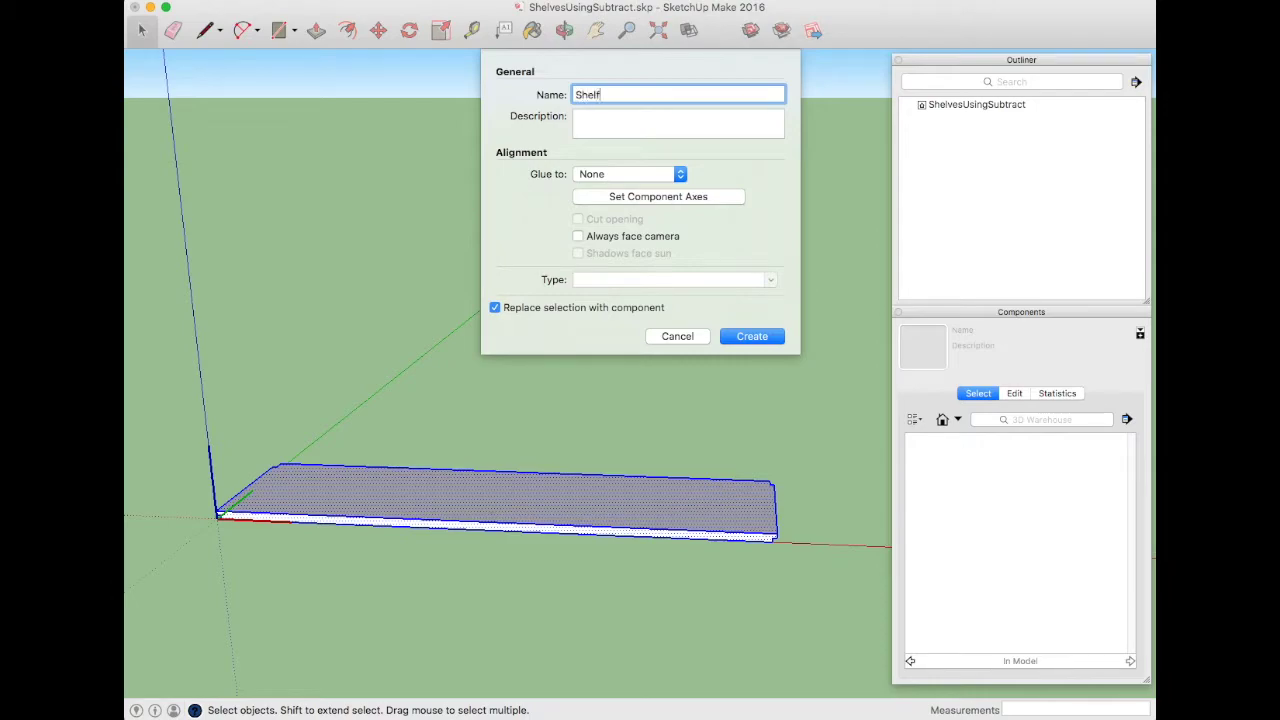
{"action": "type", "text": "elf"}
{"action": "key", "text": "Return"}
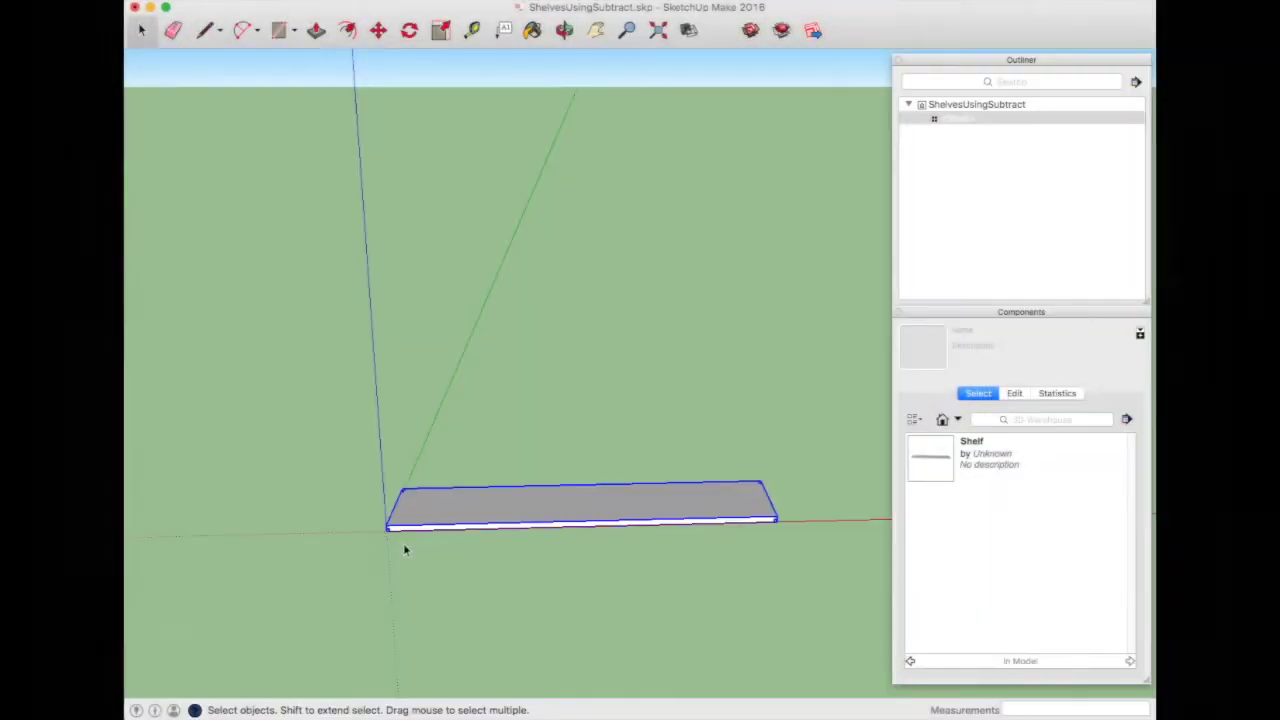
{"action": "scroll", "coordinate": [403, 550], "scroll_direction": "up", "scroll_amount": 2}
- Copy the shelf 12 inches up the blue axis to stack four Shelf copies 12 apart
{"action": "scroll", "coordinate": [386, 527], "scroll_direction": "up", "scroll_amount": 1}
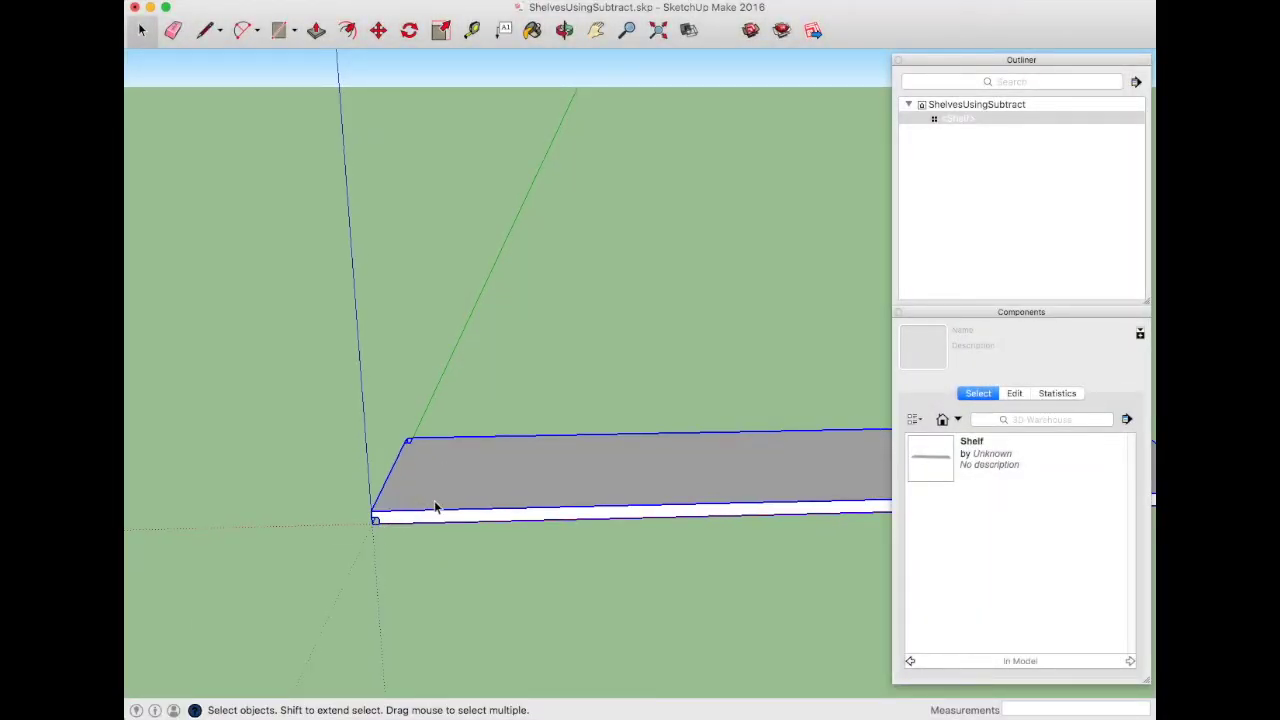
{"action": "key", "text": "m"}
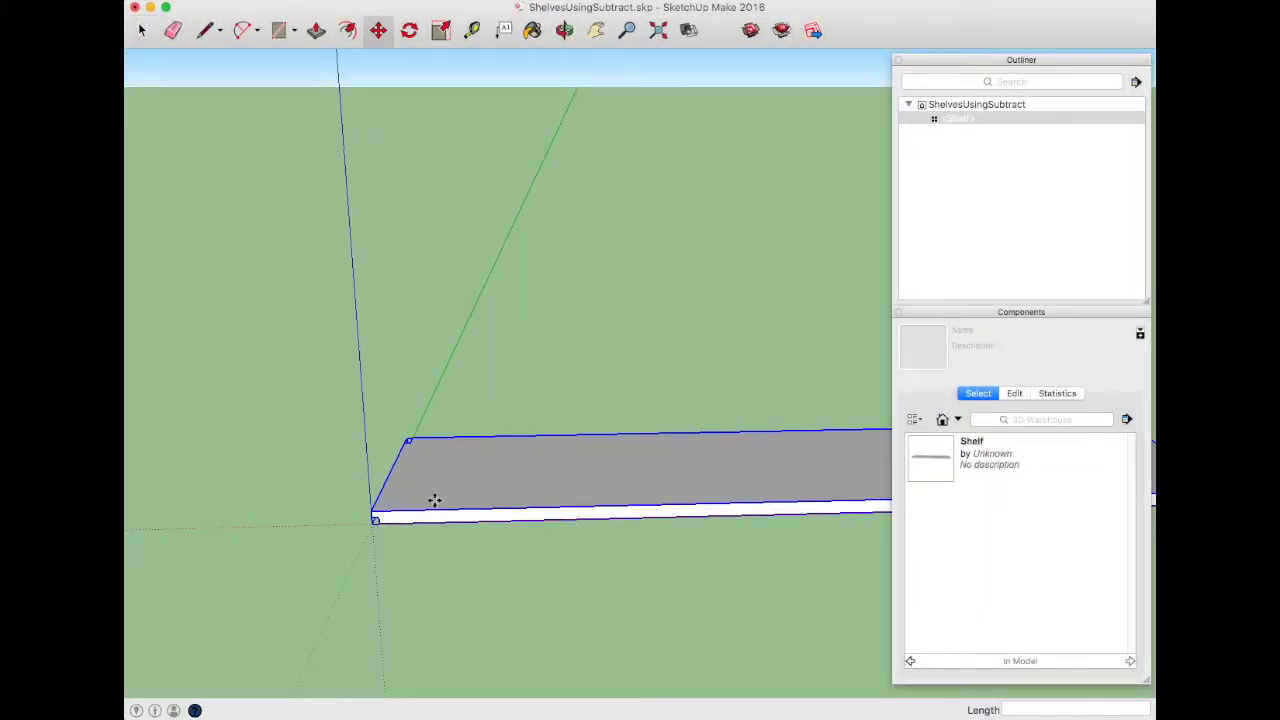
{"action": "left_click", "coordinate": [370, 512]}
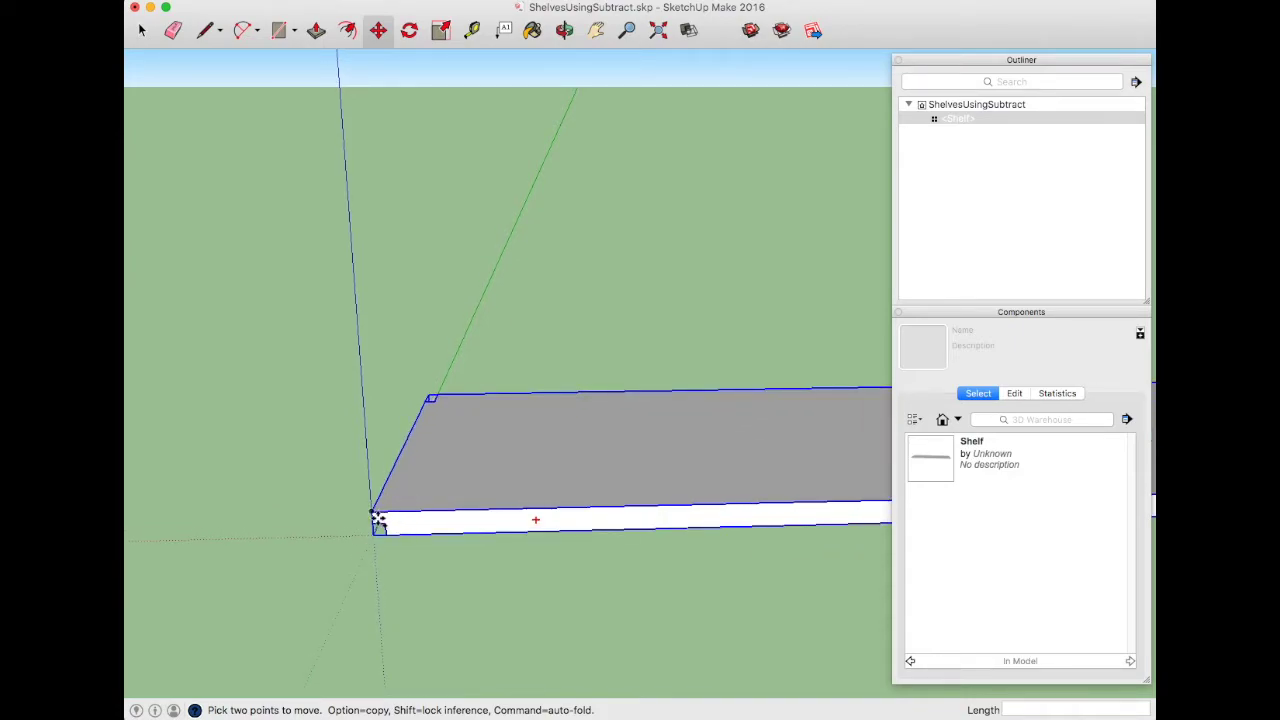
{"action": "key", "text": "alt"}
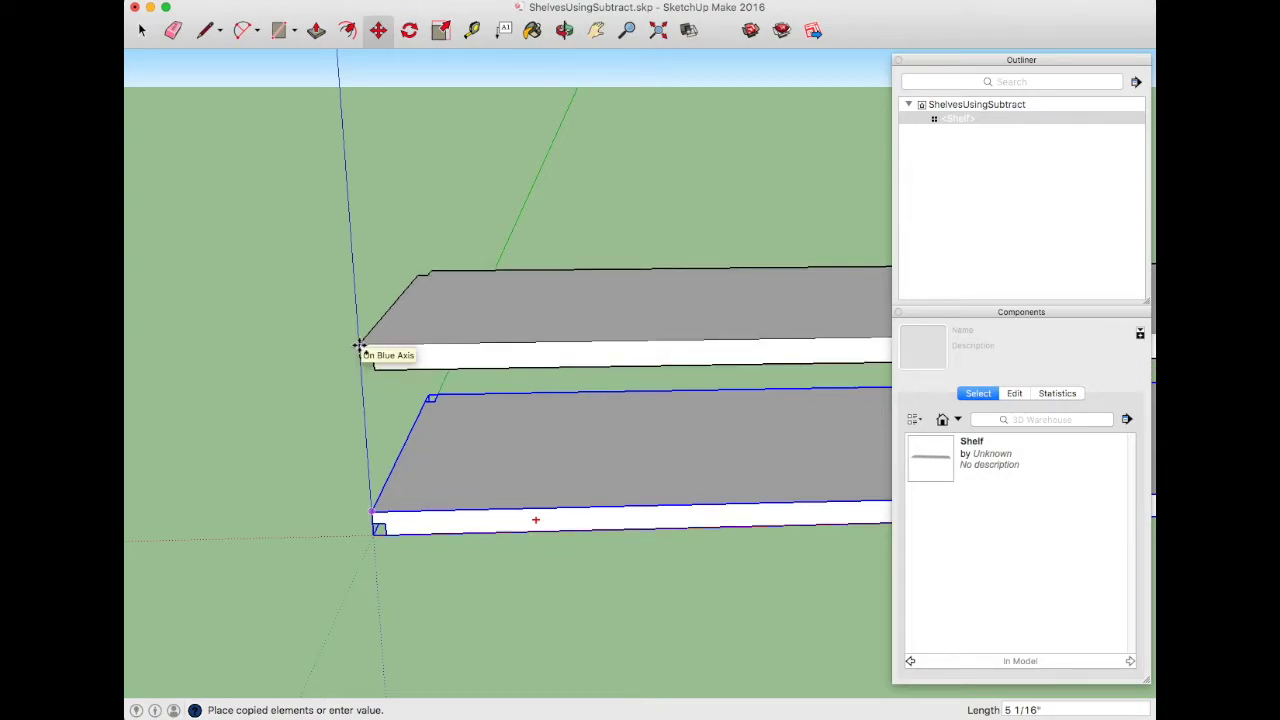
{"action": "type", "text": "12"}
{"action": "key", "text": "Return"}
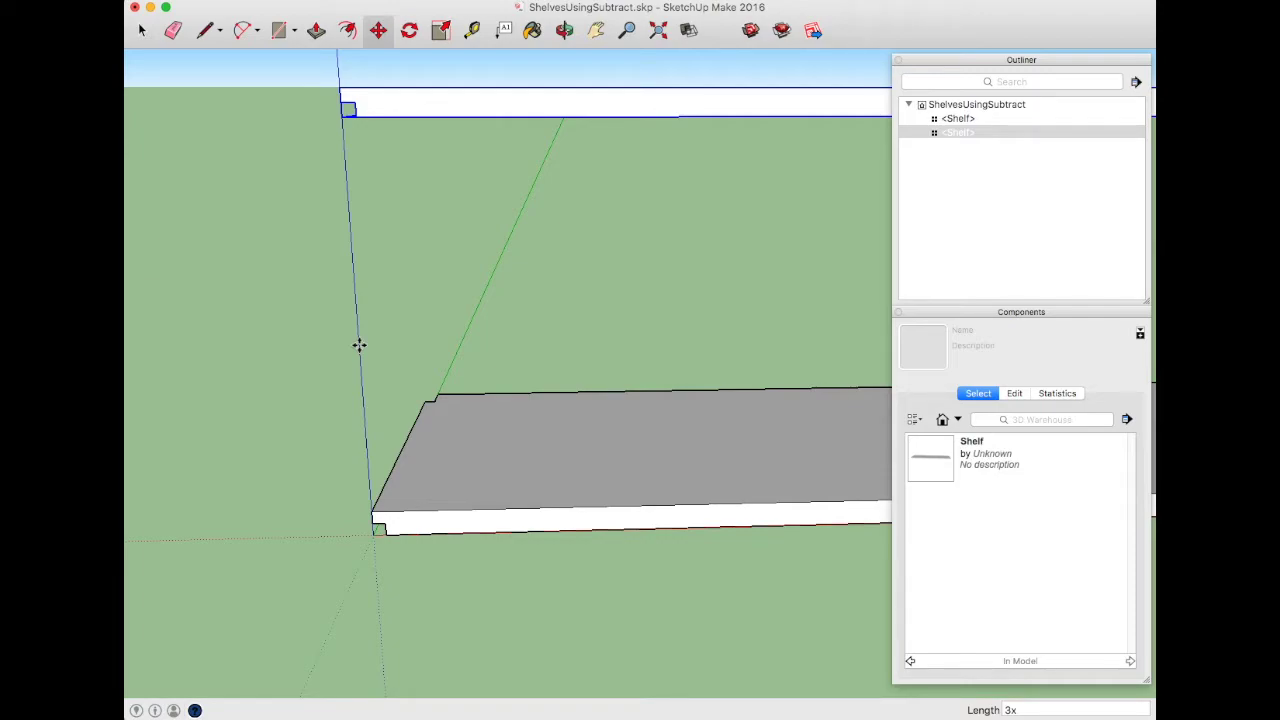
{"action": "key", "text": "Return"}
{"action": "scroll", "coordinate": [306, 580], "scroll_direction": "down", "scroll_amount": 3}
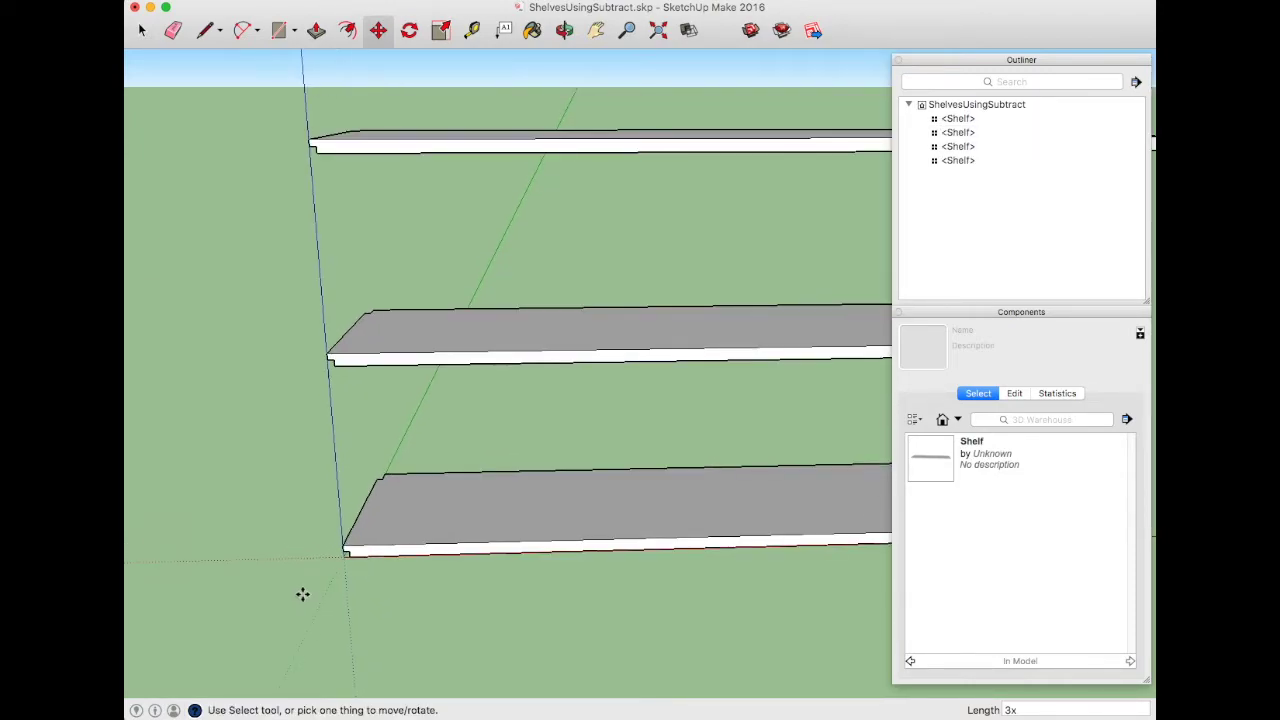
{"action": "middle_click_drag", "start_coordinate": [302, 594], "coordinate": [337, 426]}
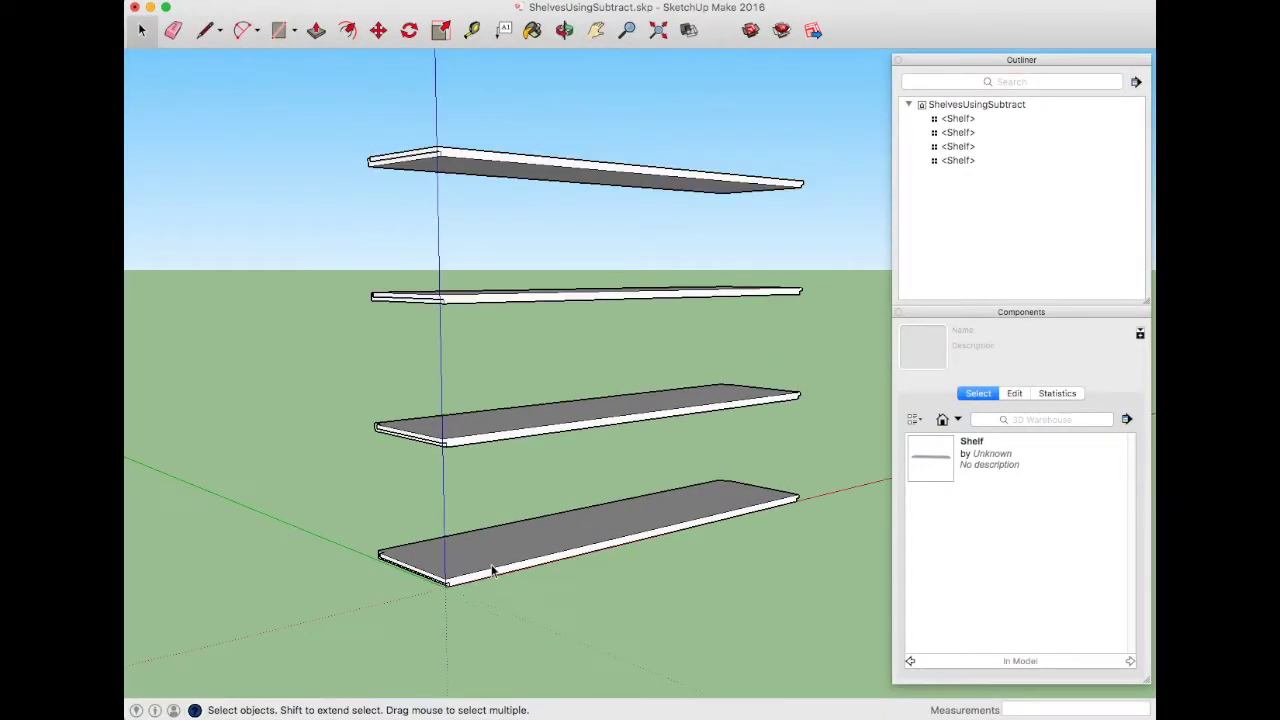
- Draw a rectangle at the shelf's front corner and pull it into a thin board past the top shelf
{"action": "scroll", "coordinate": [352, 582], "scroll_direction": "up", "scroll_amount": 3}
{"action": "scroll", "coordinate": [352, 582], "scroll_direction": "up", "scroll_amount": 5}
{"action": "middle_click_drag", "start_coordinate": [360, 543], "coordinate": [541, 645]}
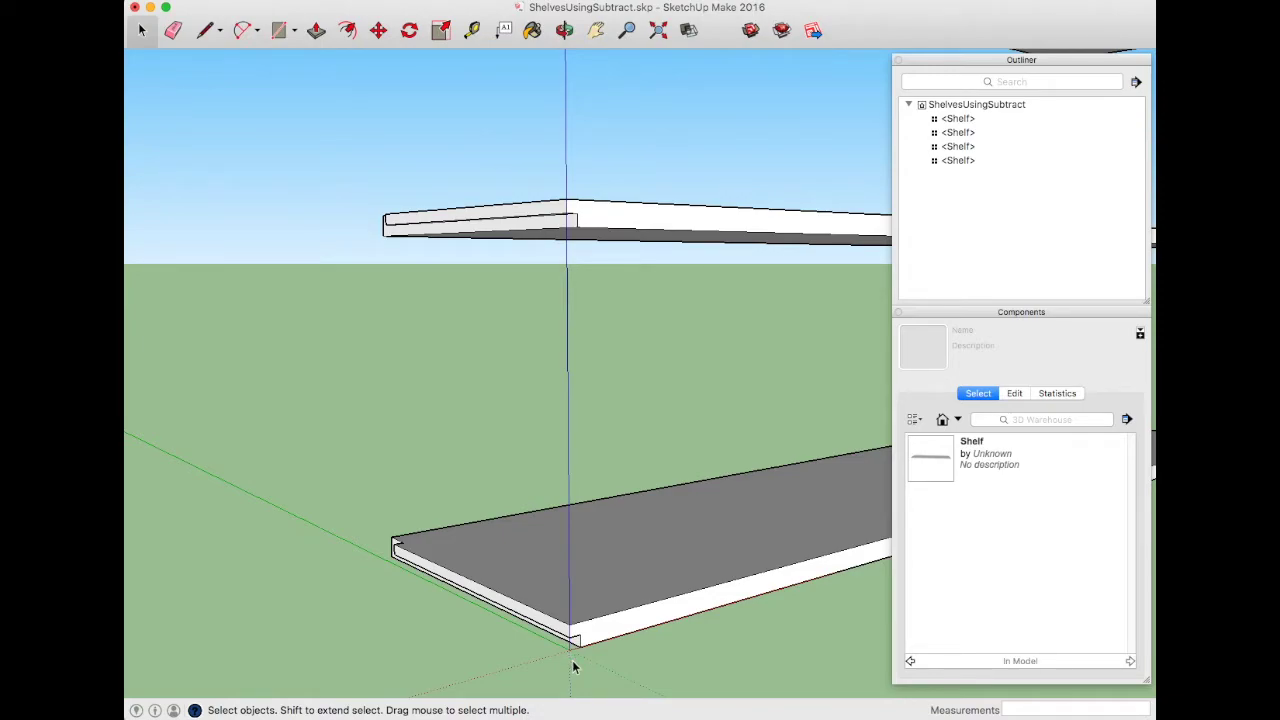
{"action": "key", "text": "r"}
{"action": "left_click", "coordinate": [570, 645]}
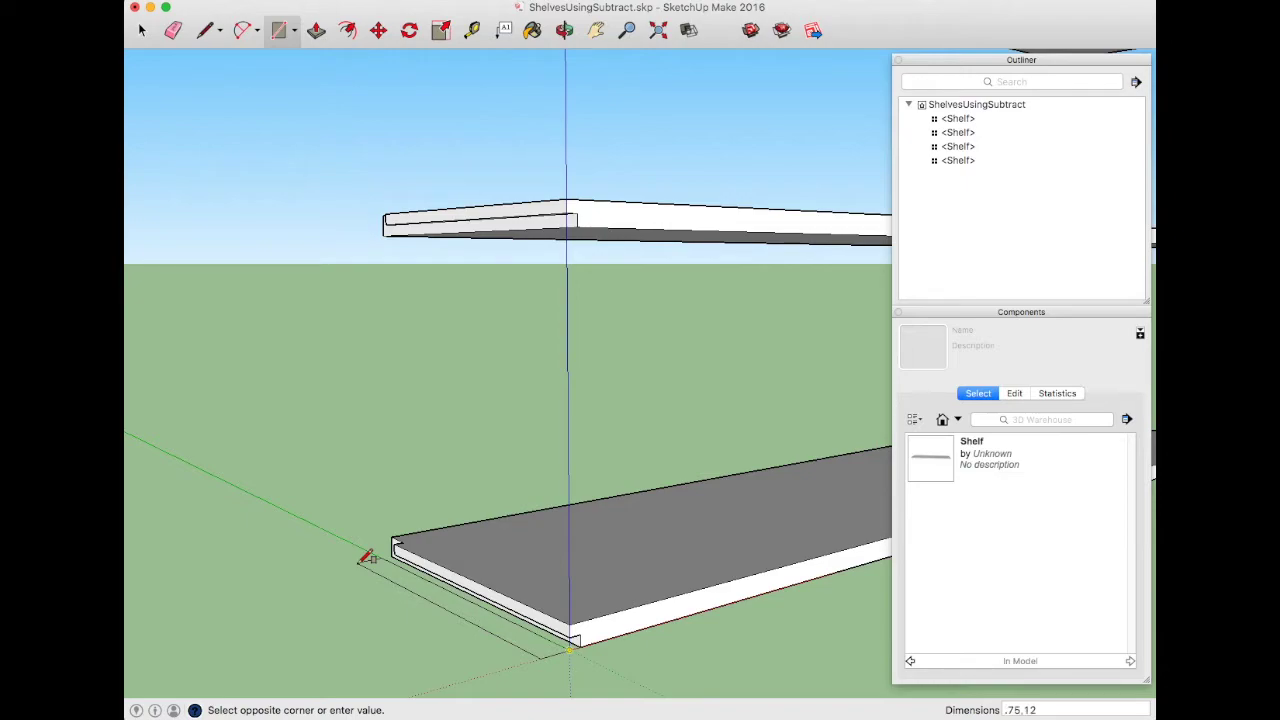
{"action": "left_click", "coordinate": [366, 557]}
{"action": "key", "text": "p"}
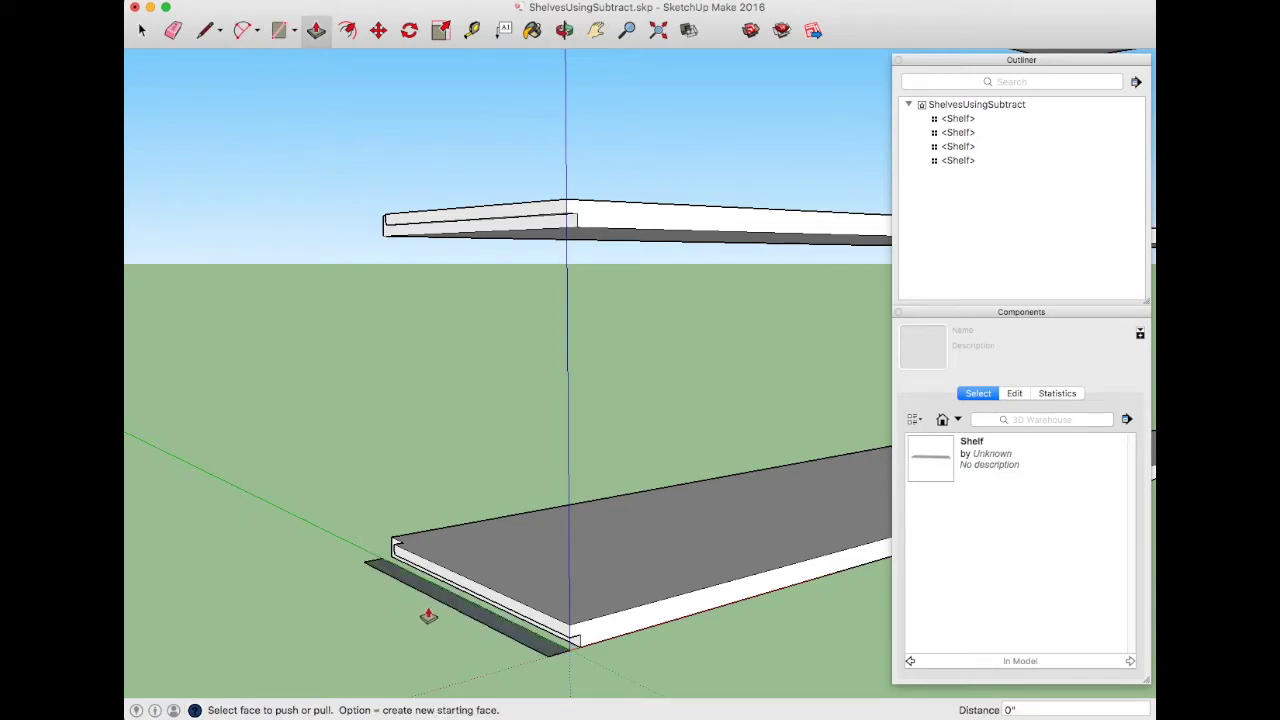
{"action": "left_click", "coordinate": [449, 607]}
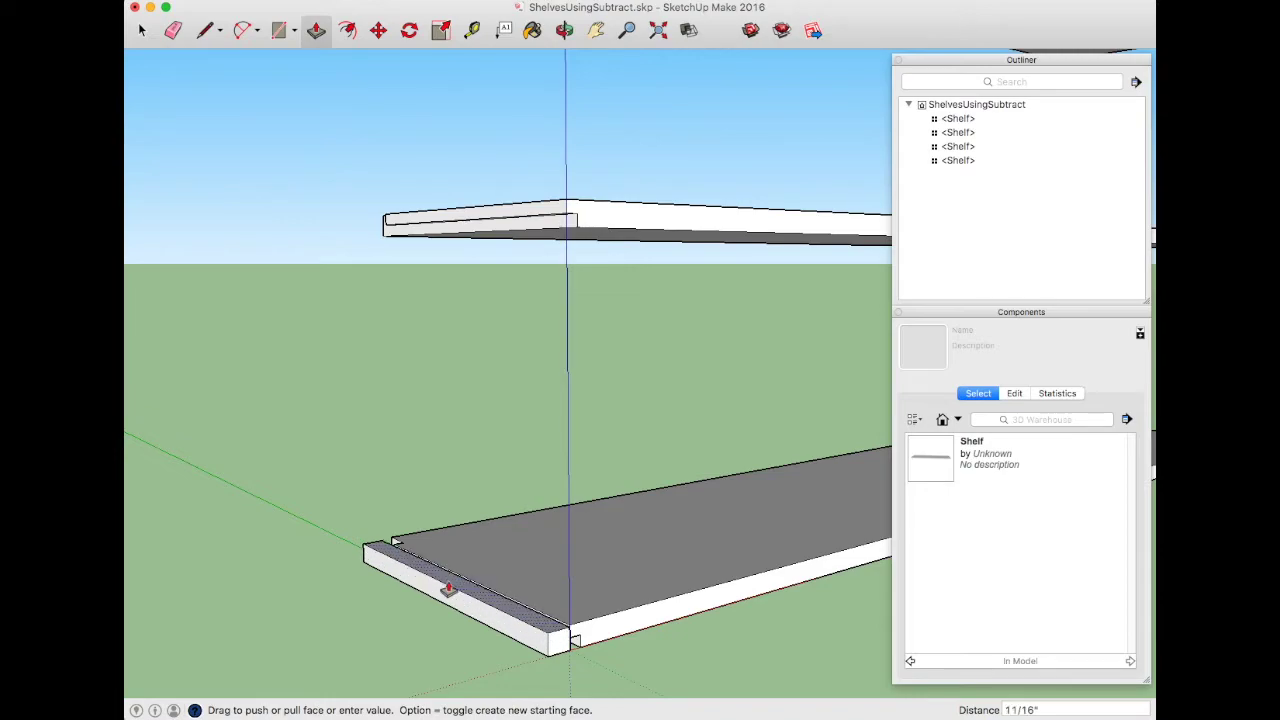
{"action": "middle_click_drag", "start_coordinate": [443, 551], "coordinate": [449, 517]}
{"action": "scroll", "coordinate": [449, 517], "scroll_direction": "down", "scroll_amount": 3}
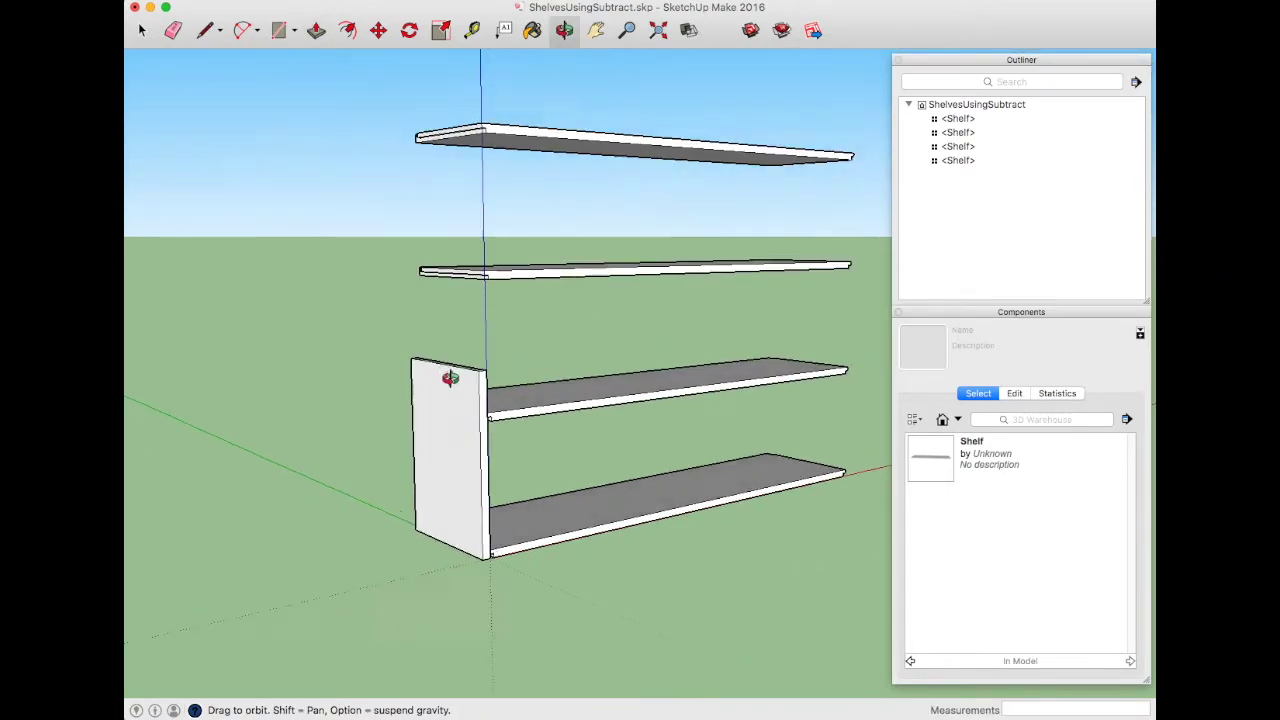
{"action": "middle_click_drag", "start_coordinate": [449, 374], "coordinate": [477, 503]}
{"action": "scroll", "coordinate": [472, 270], "scroll_direction": "up", "scroll_amount": 3}
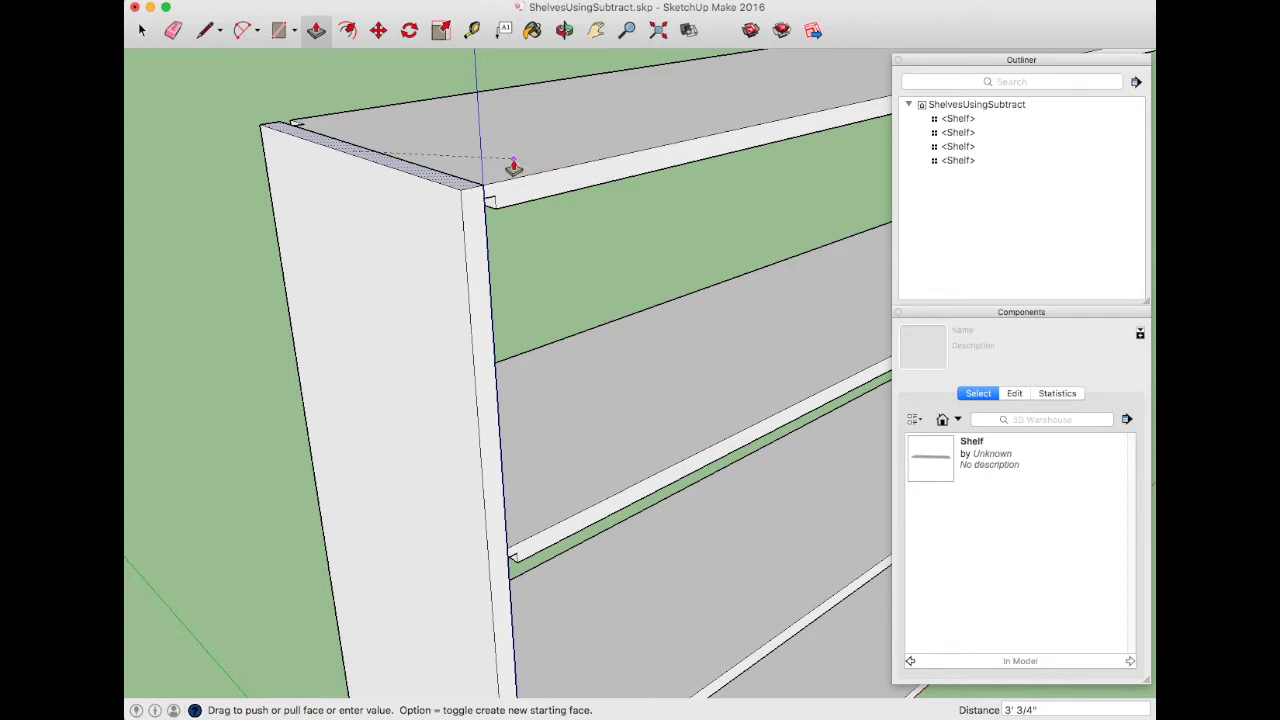
{"action": "left_click", "coordinate": [513, 167]}
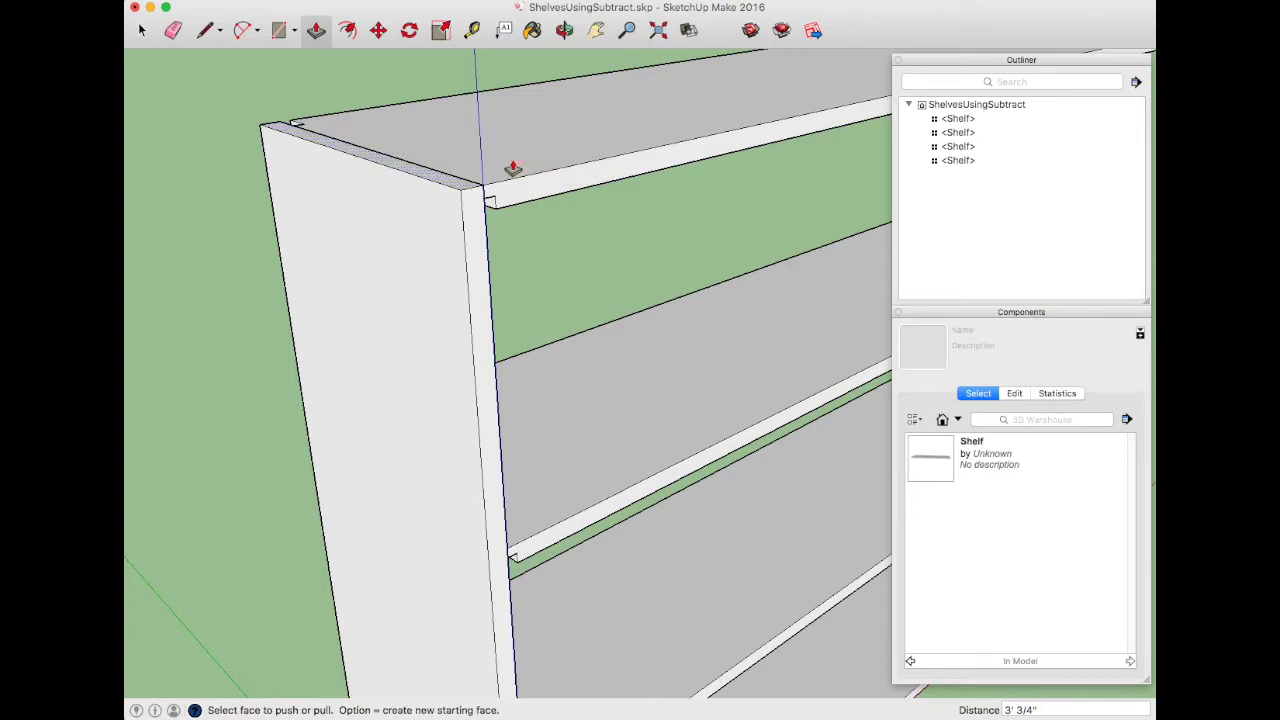
- Extend the side board's bottom face 3 inches below the bottom shelf
{"action": "middle_click_drag", "start_coordinate": [451, 246], "coordinate": [514, 389]}
{"action": "scroll", "coordinate": [409, 378], "scroll_direction": "down", "scroll_amount": 1}
{"action": "middle_click_drag", "start_coordinate": [409, 378], "coordinate": [449, 366]}
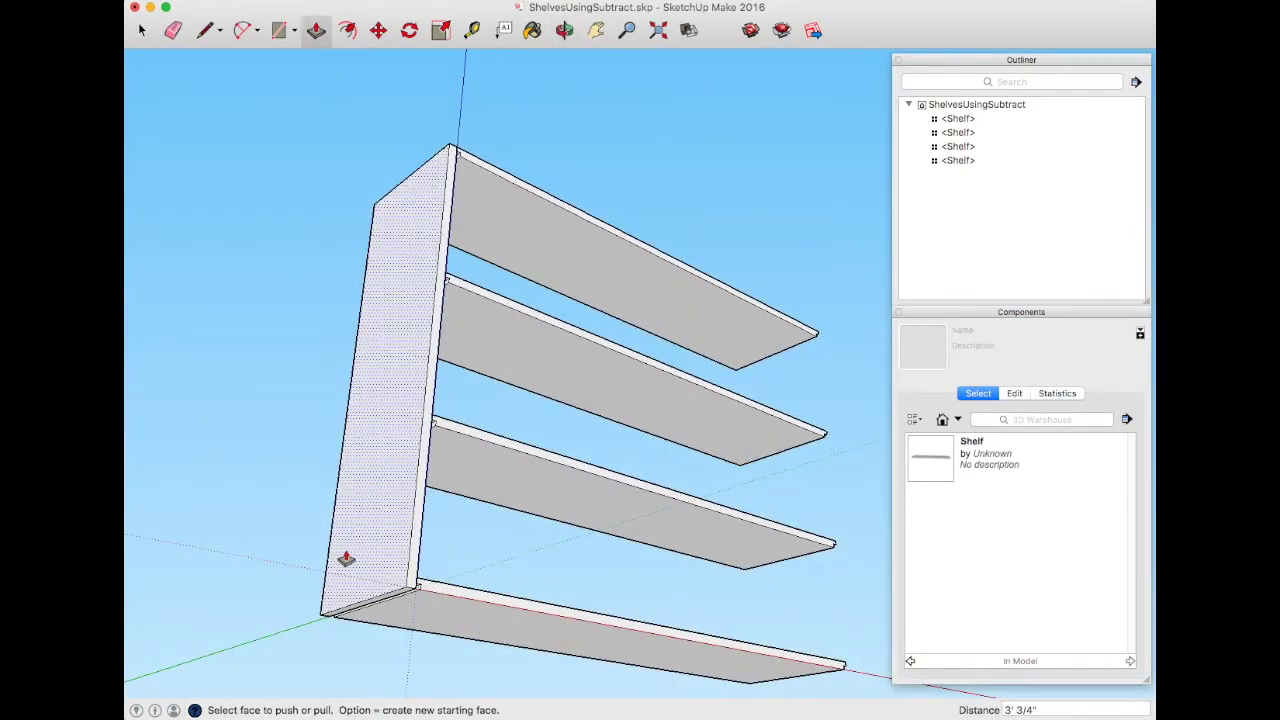
{"action": "scroll", "coordinate": [350, 600], "scroll_direction": "up", "scroll_amount": 4}
{"action": "scroll", "coordinate": [356, 598], "scroll_direction": "up", "scroll_amount": 1}
{"action": "middle_click_drag", "start_coordinate": [386, 609], "coordinate": [436, 563]}
{"action": "scroll", "coordinate": [436, 563], "scroll_direction": "down", "scroll_amount": 2}
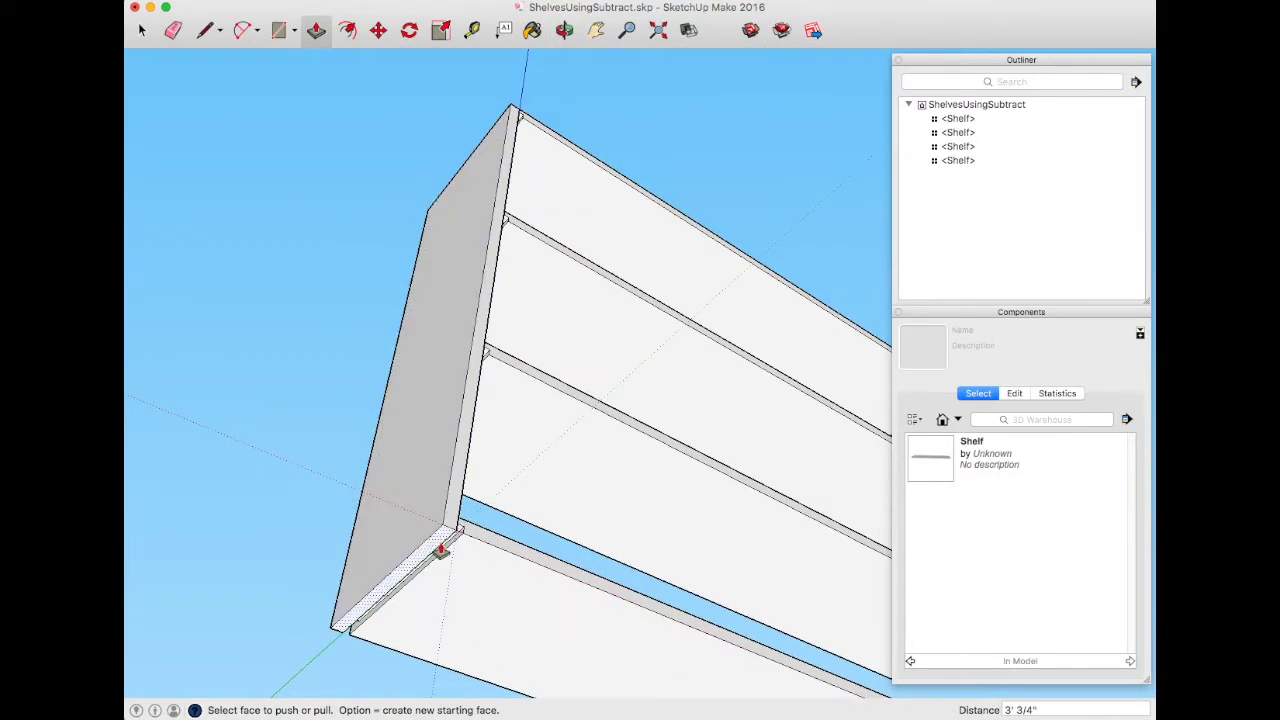
{"action": "left_click", "coordinate": [436, 563]}
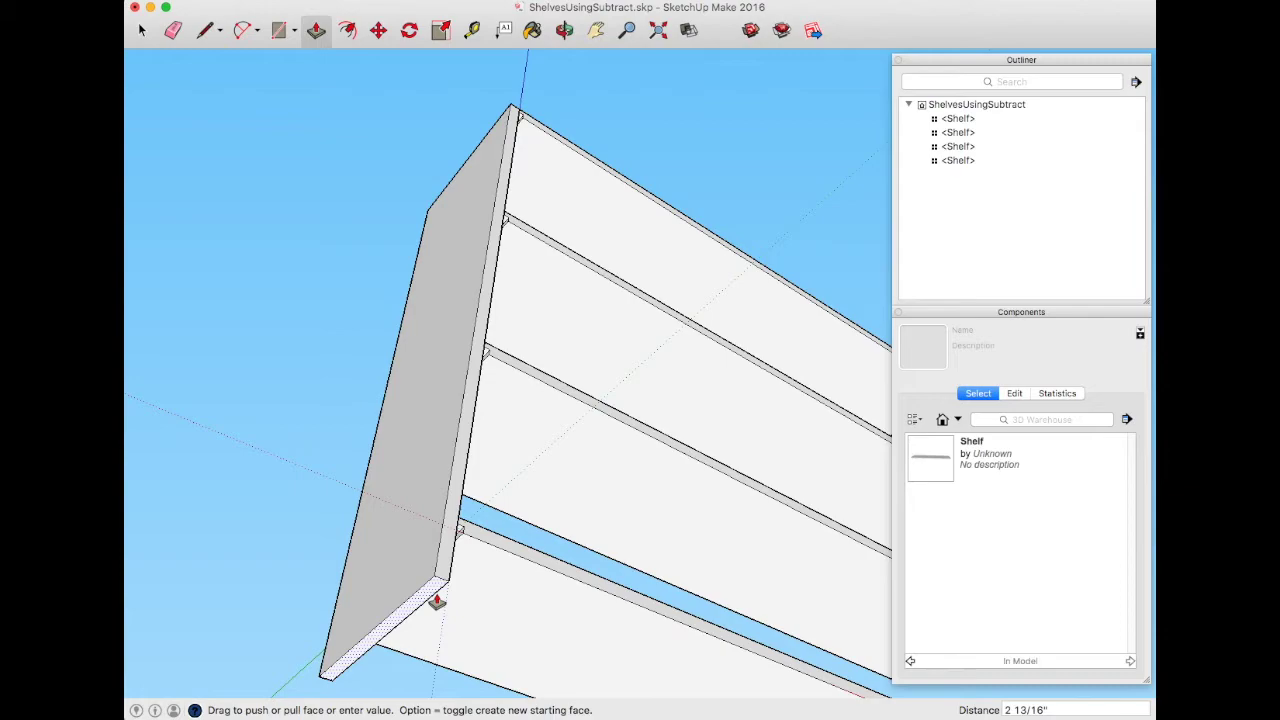
{"action": "type", "text": "3"}
{"action": "key", "text": "Return"}
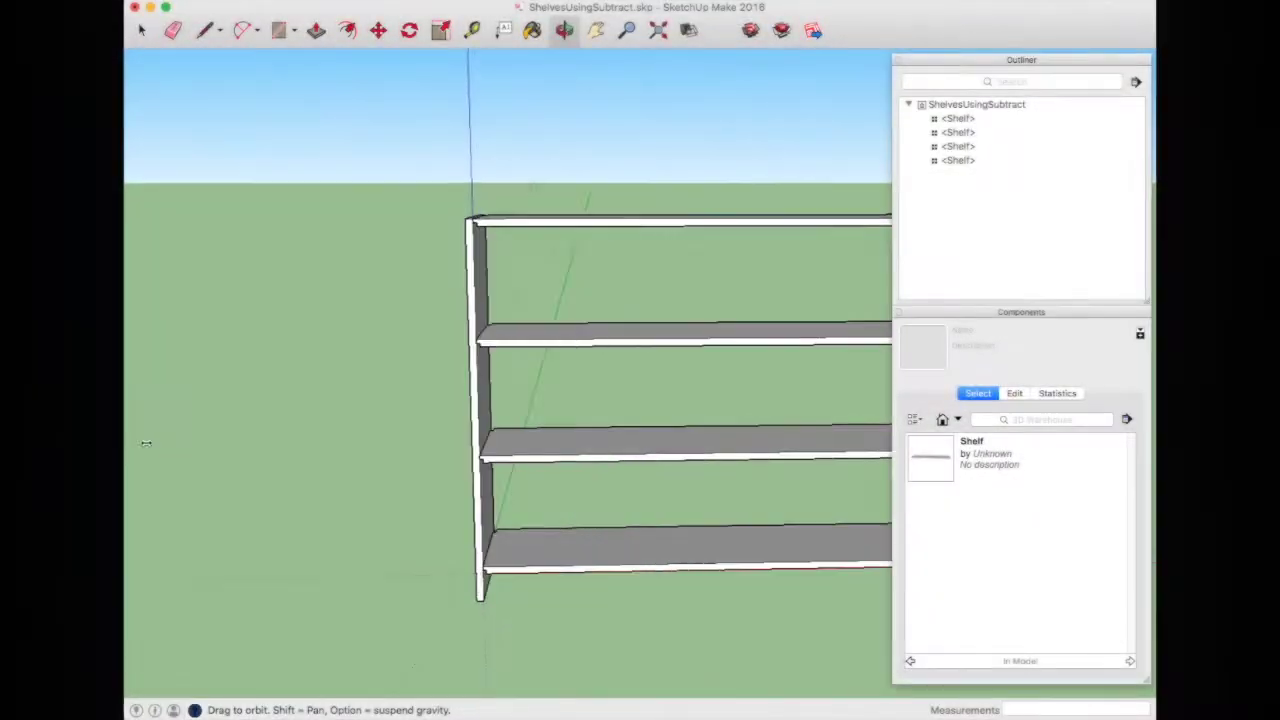
{"action": "scroll", "coordinate": [662, 401], "scroll_direction": "up", "scroll_amount": 2}
{"action": "scroll", "coordinate": [662, 401], "scroll_direction": "up", "scroll_amount": 2}
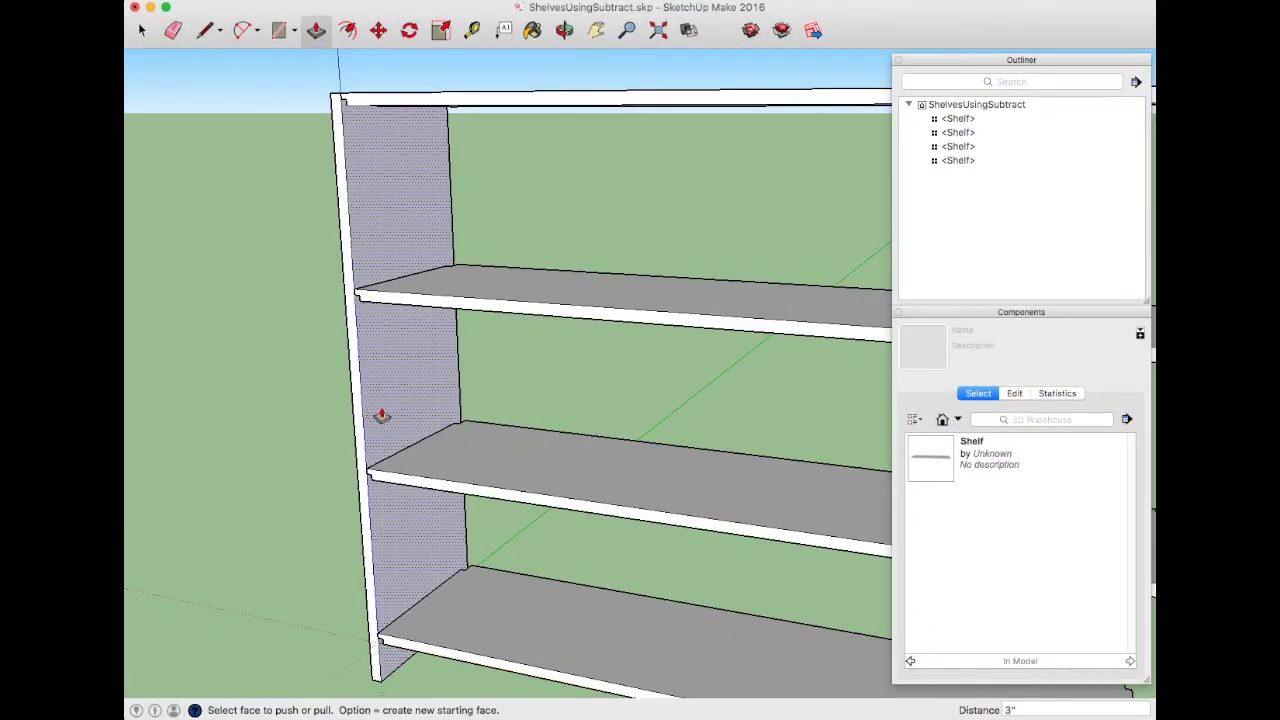
{"action": "key", "text": "space"}
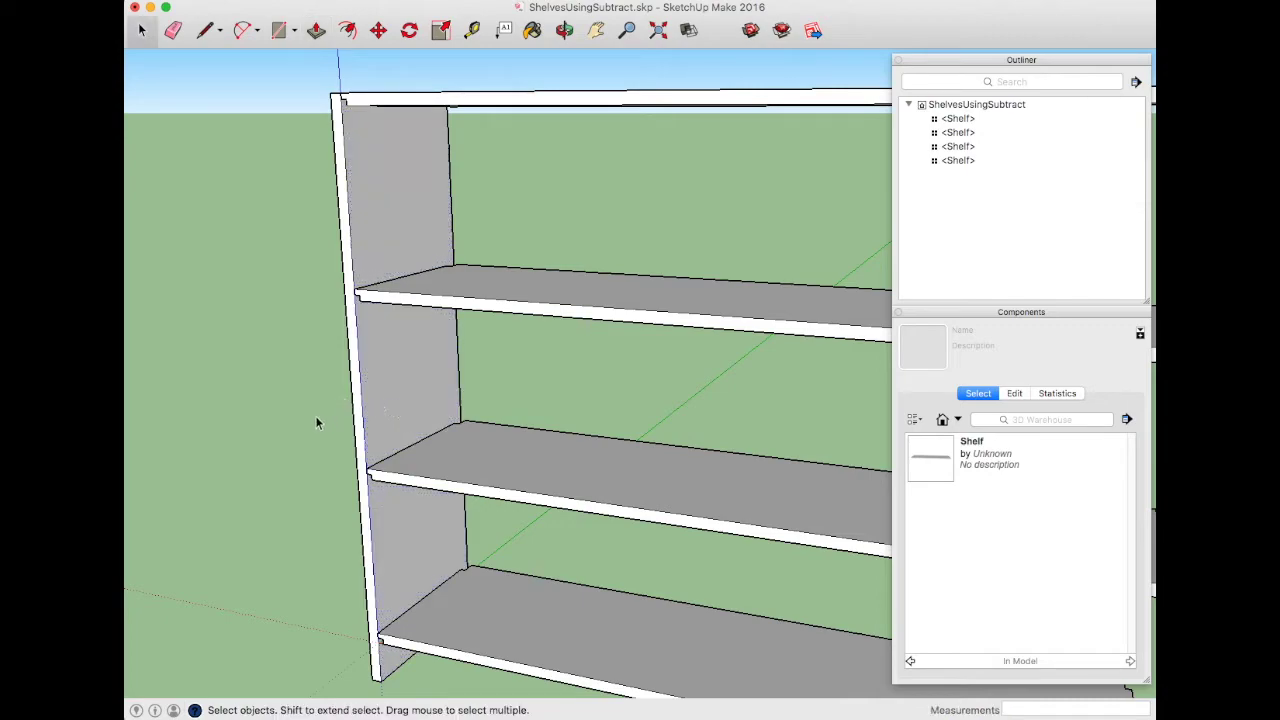
- Select the whole side board and make it a component, accepting the name Component#1
{"action": "triple_click", "coordinate": [389, 398]}
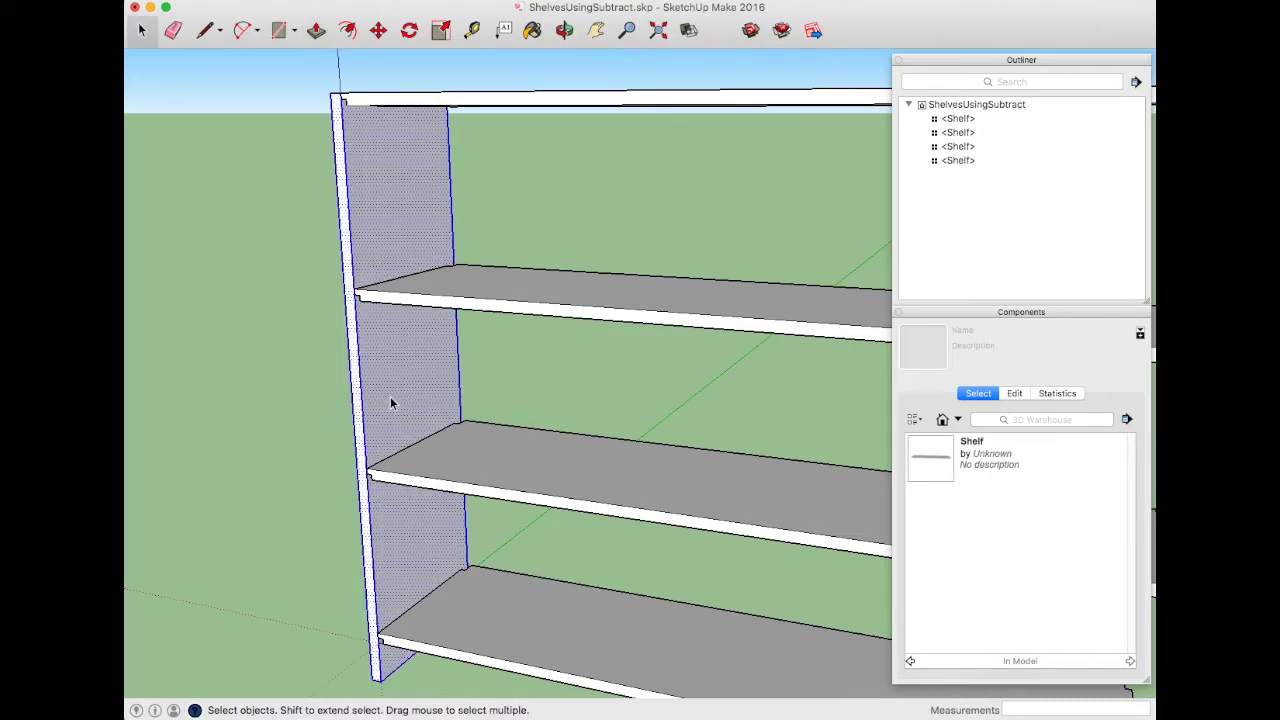
{"action": "key", "text": "g"}
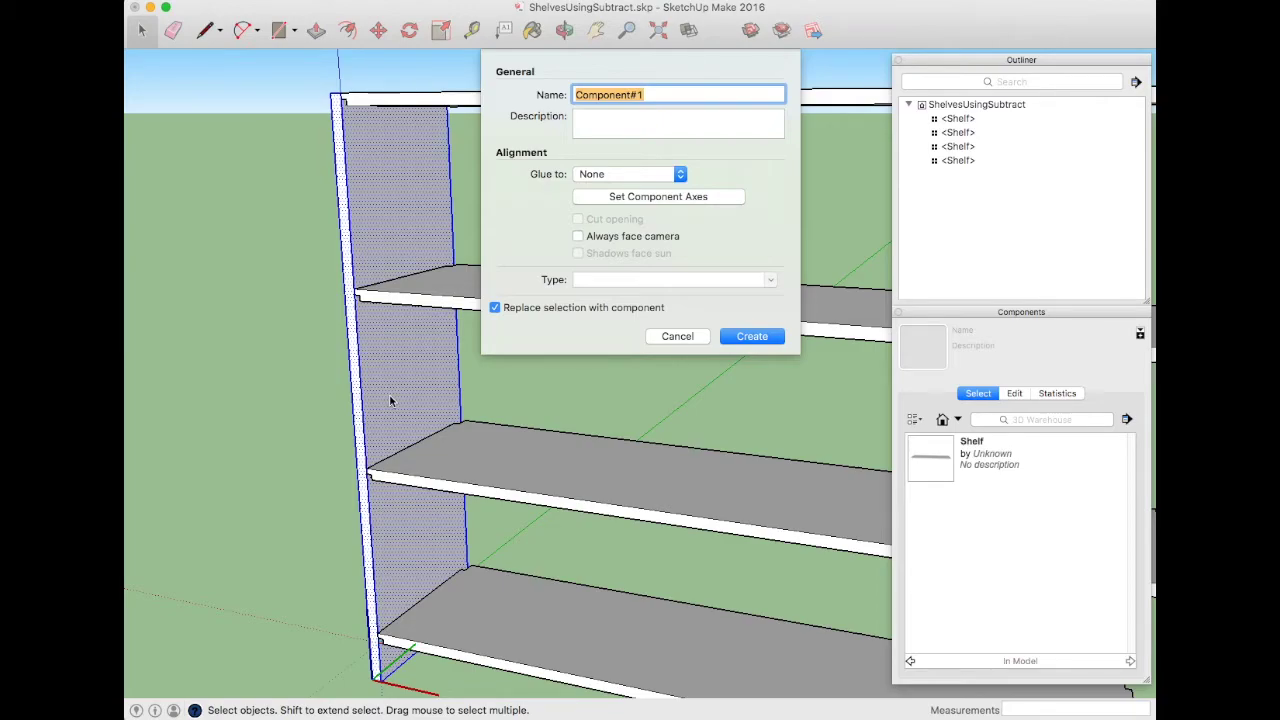
{"action": "key", "text": "Return"}
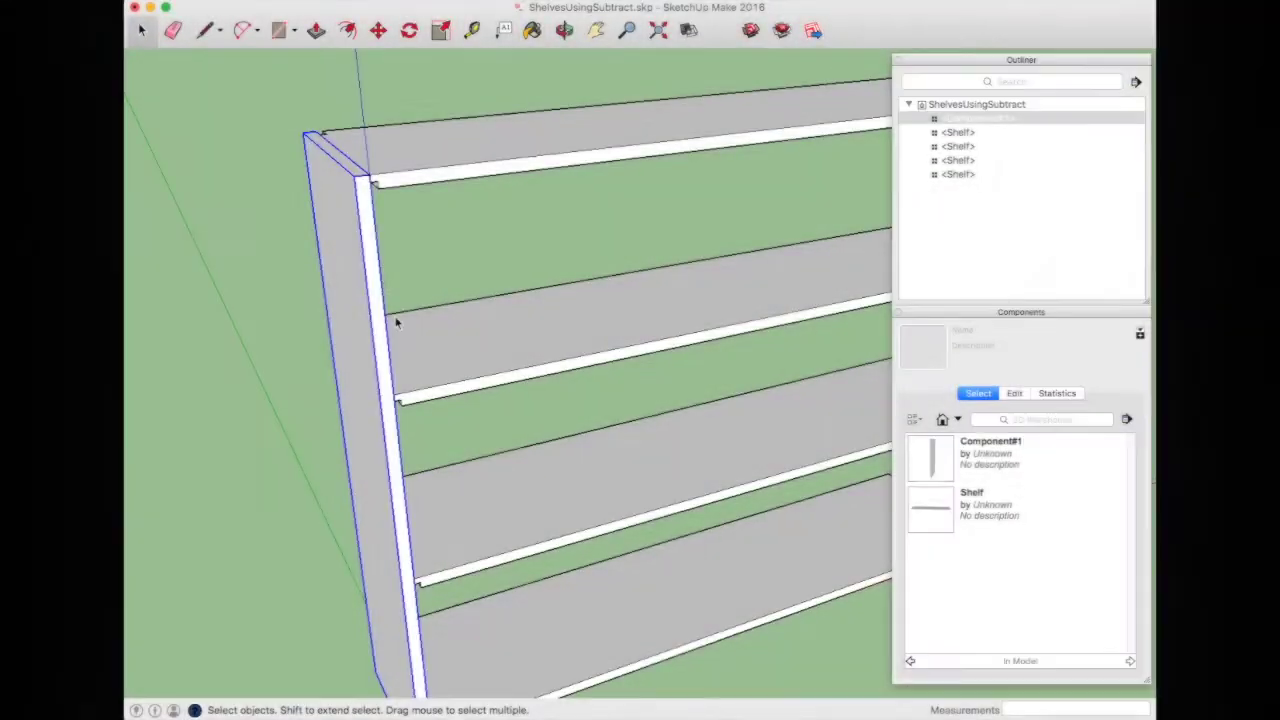
{"action": "left_click_drag", "start_coordinate": [394, 320], "coordinate": [337, 380]}
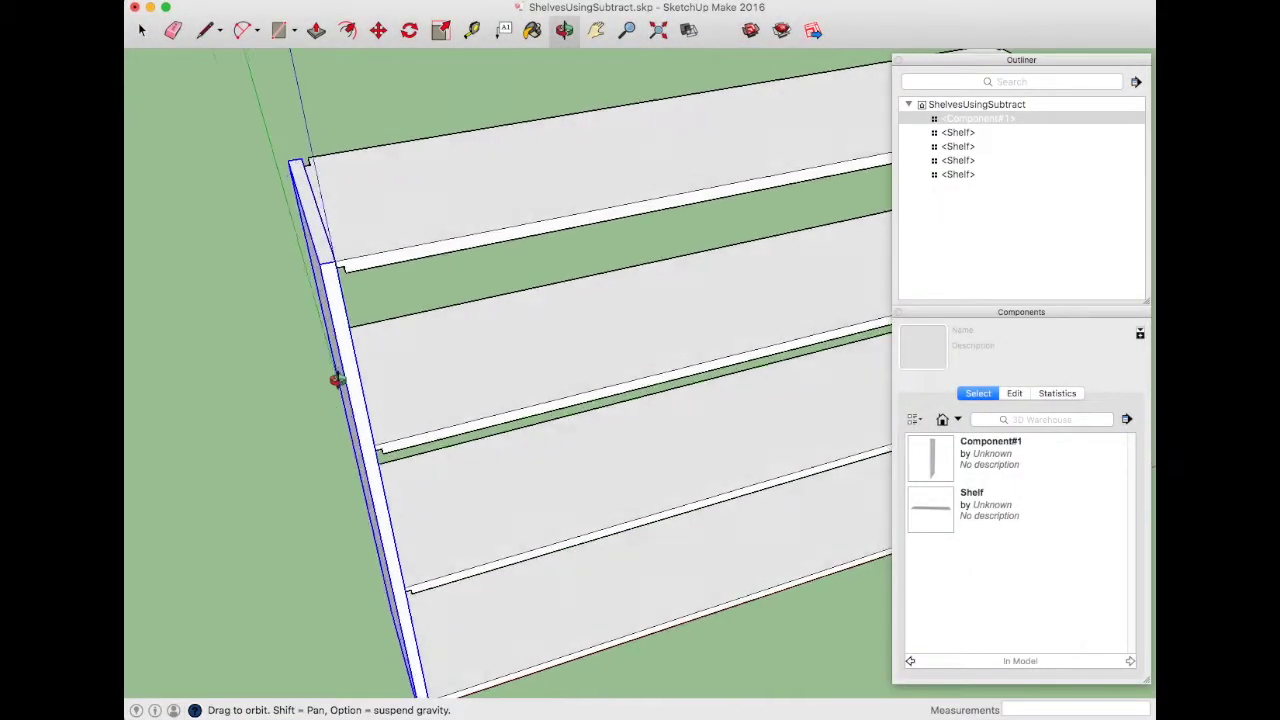
{"action": "key", "text": "space"}
{"action": "scroll", "coordinate": [344, 265], "scroll_direction": "up", "scroll_amount": 8}
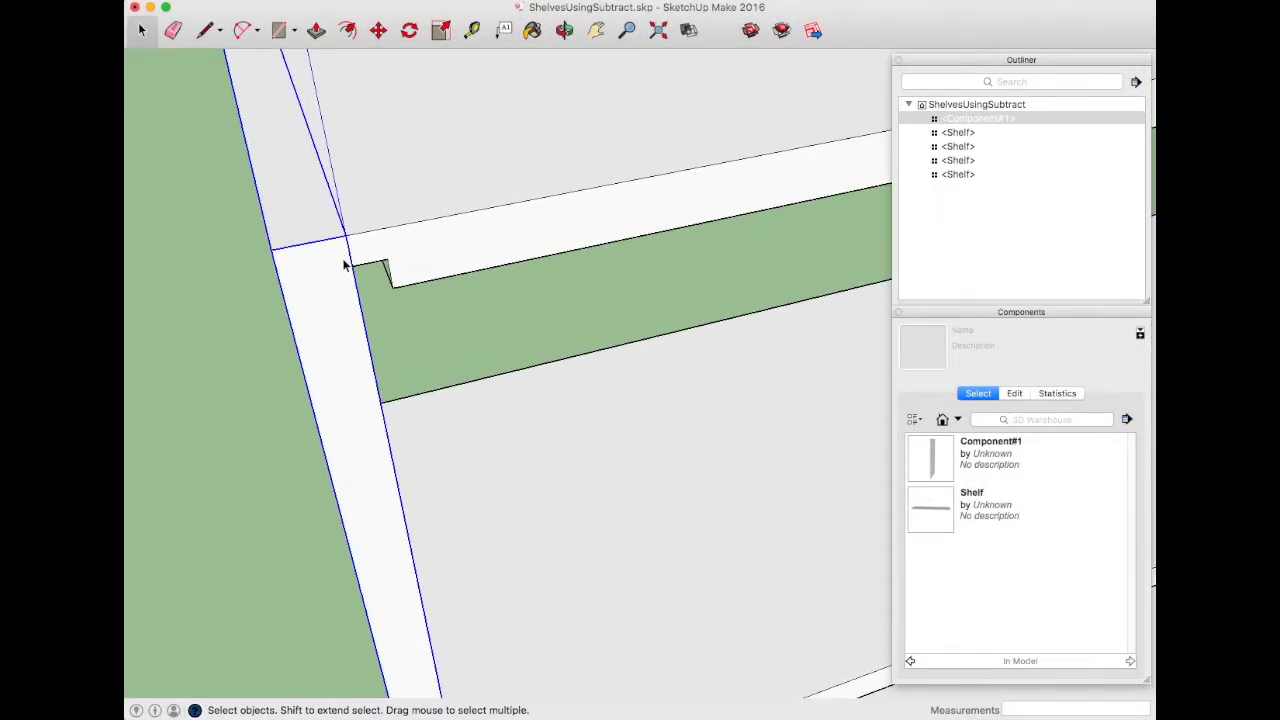
{"action": "middle_click_drag", "start_coordinate": [344, 265], "coordinate": [266, 143]}
{"action": "scroll", "coordinate": [330, 220], "scroll_direction": "down", "scroll_amount": 3}
{"action": "middle_click_drag", "start_coordinate": [391, 306], "coordinate": [400, 249]}
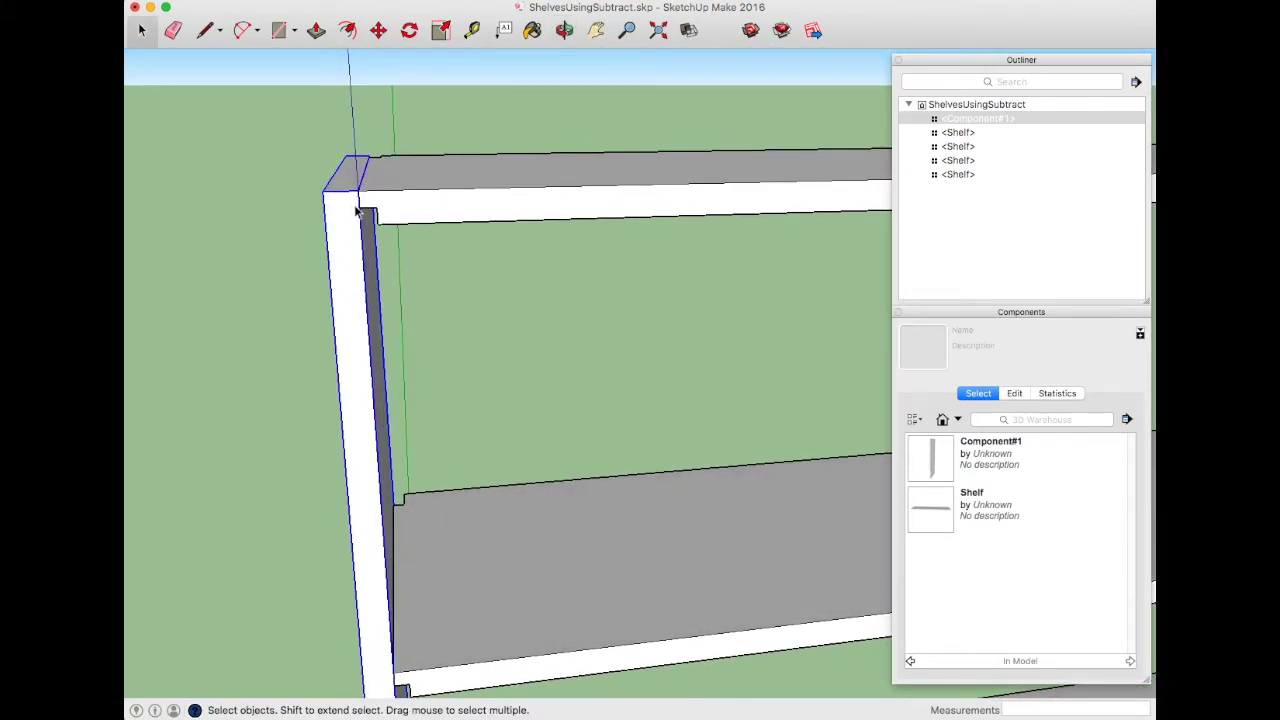
{"action": "scroll", "coordinate": [357, 200], "scroll_direction": "up", "scroll_amount": 2}
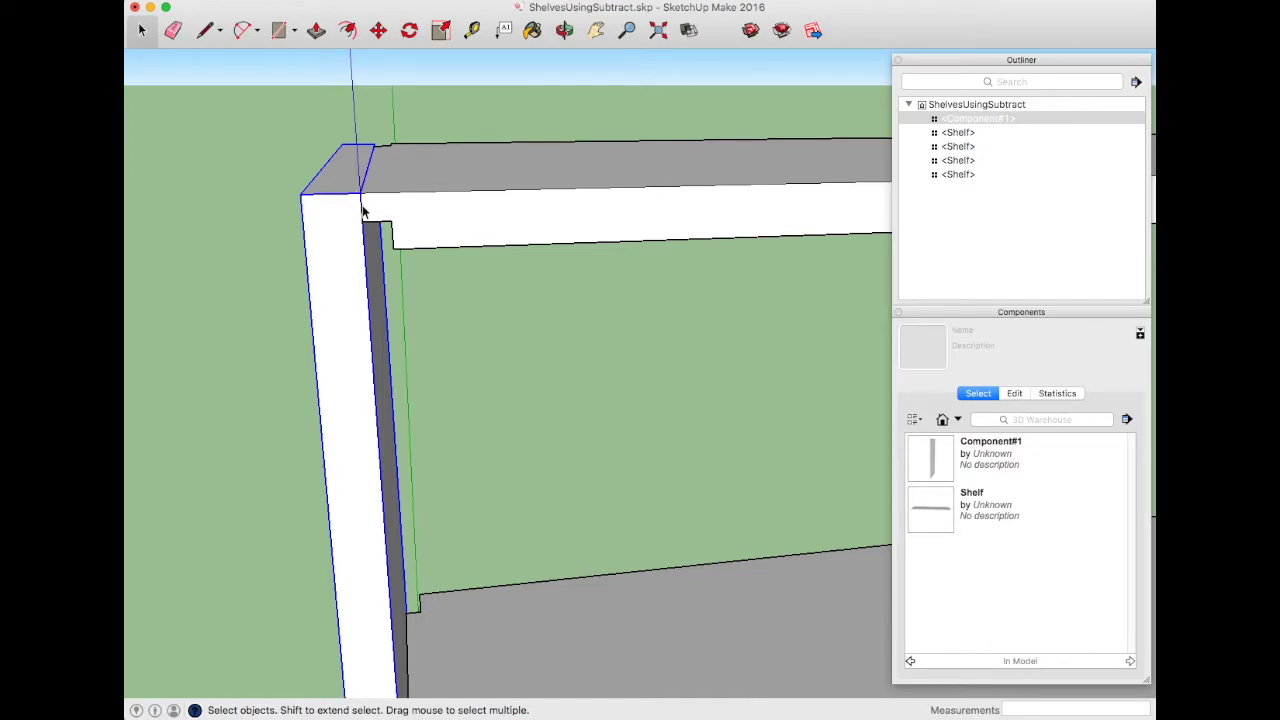
- Slide Component#1 about 3/8 inch along the red axis into the shelf ends
{"action": "key", "text": "m"}
{"action": "left_click", "coordinate": [361, 197]}
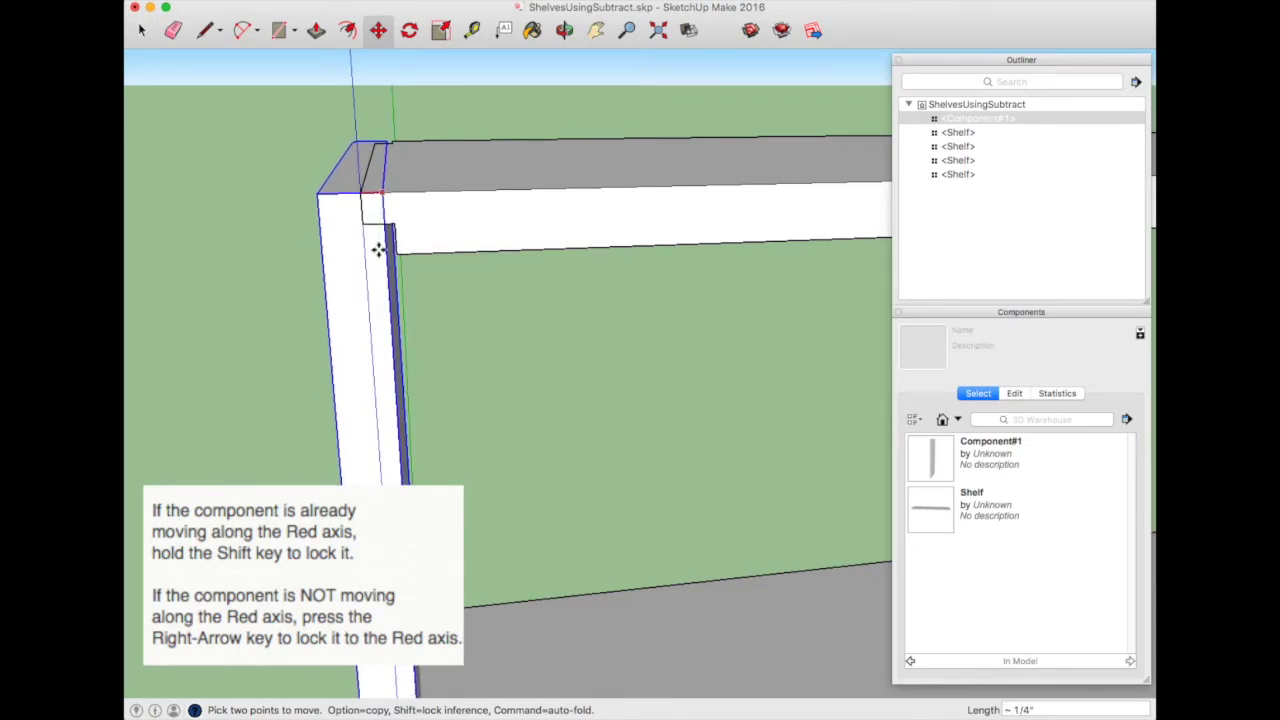
{"action": "left_click", "coordinate": [396, 253]}
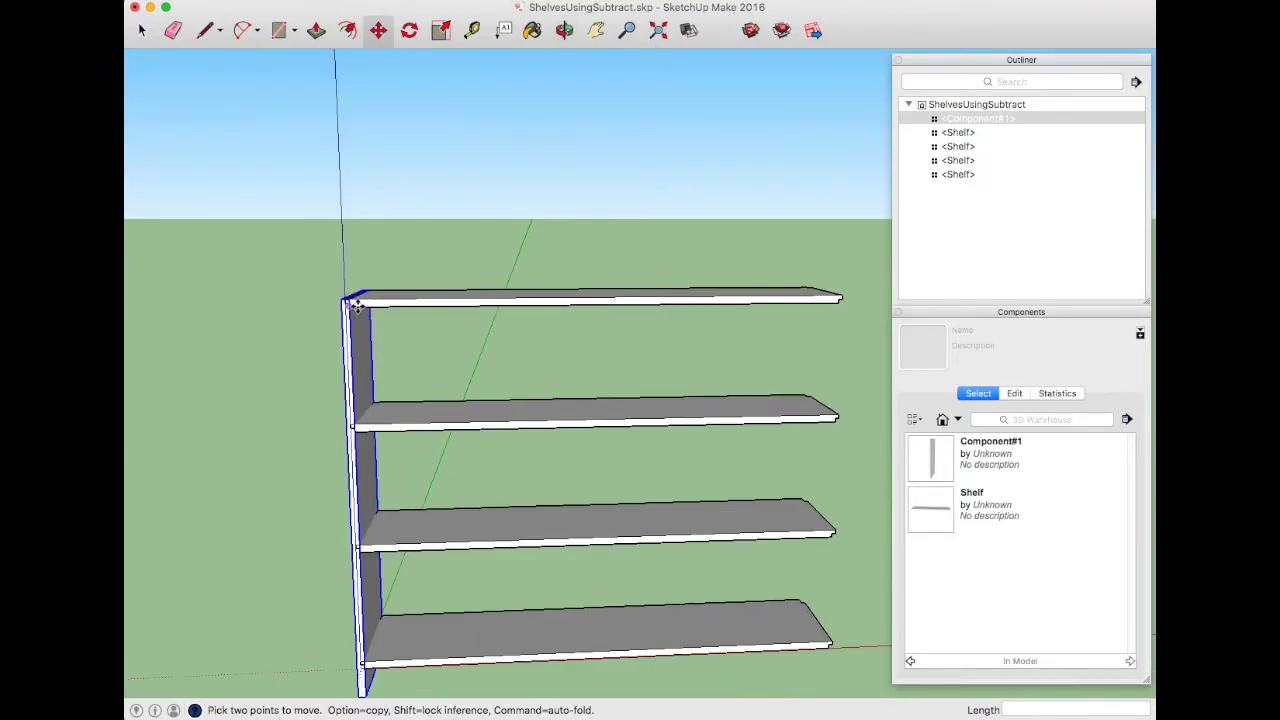
{"action": "middle_click_drag", "start_coordinate": [349, 307], "coordinate": [243, 371]}
- Subtract the top two shelves from the side board with Solid Tools Subtract
{"action": "scroll", "coordinate": [378, 300], "scroll_direction": "up", "scroll_amount": 4}
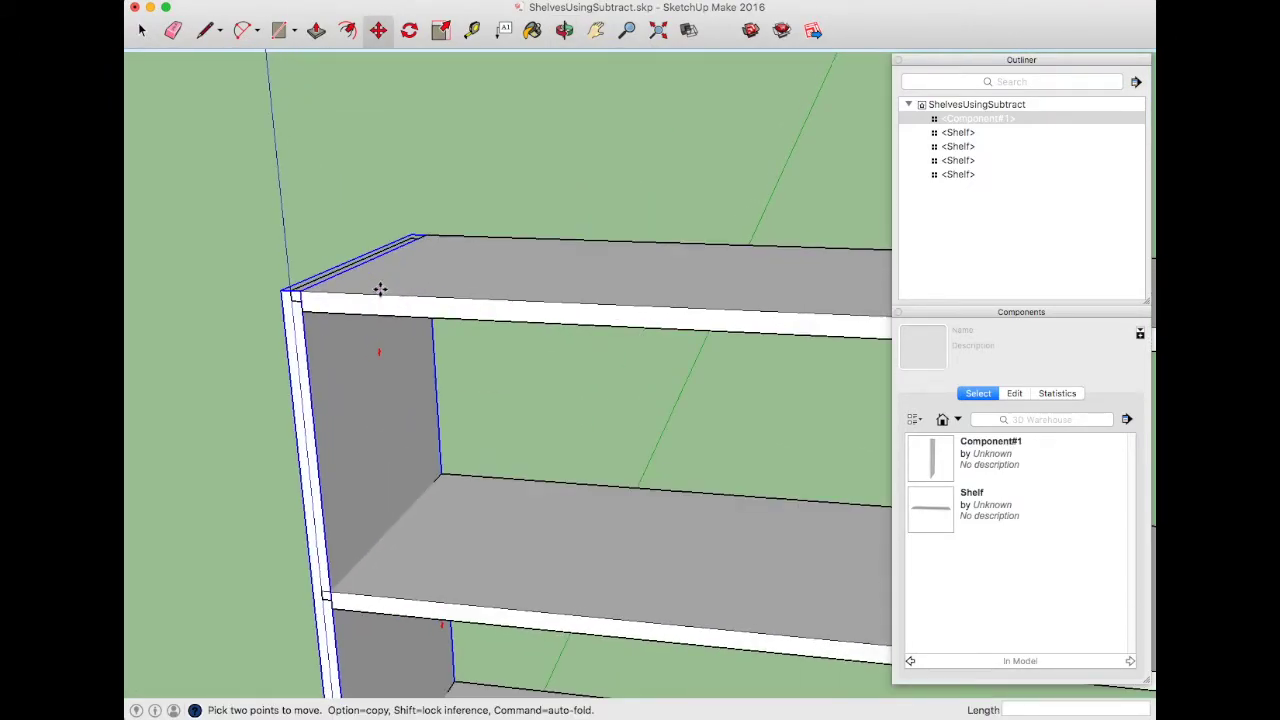
{"action": "key", "text": "space"}
{"action": "left_click", "coordinate": [305, 249]}
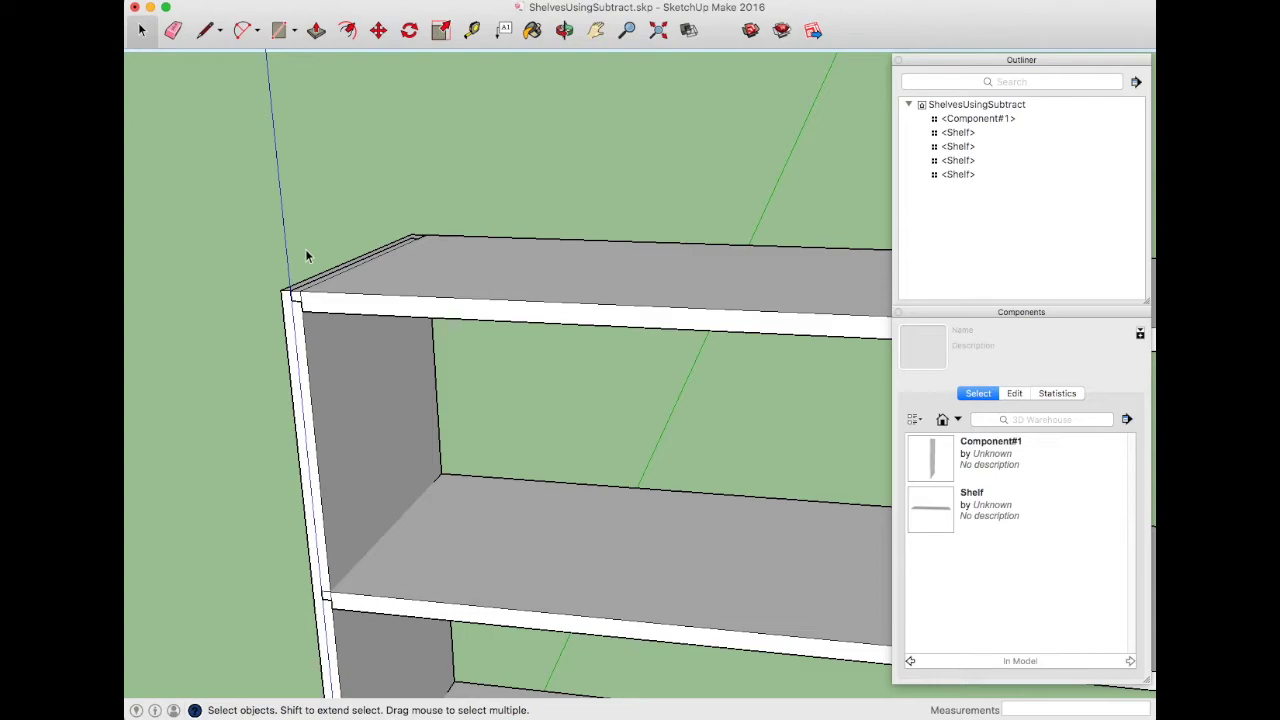
{"action": "left_click", "coordinate": [497, 292]}
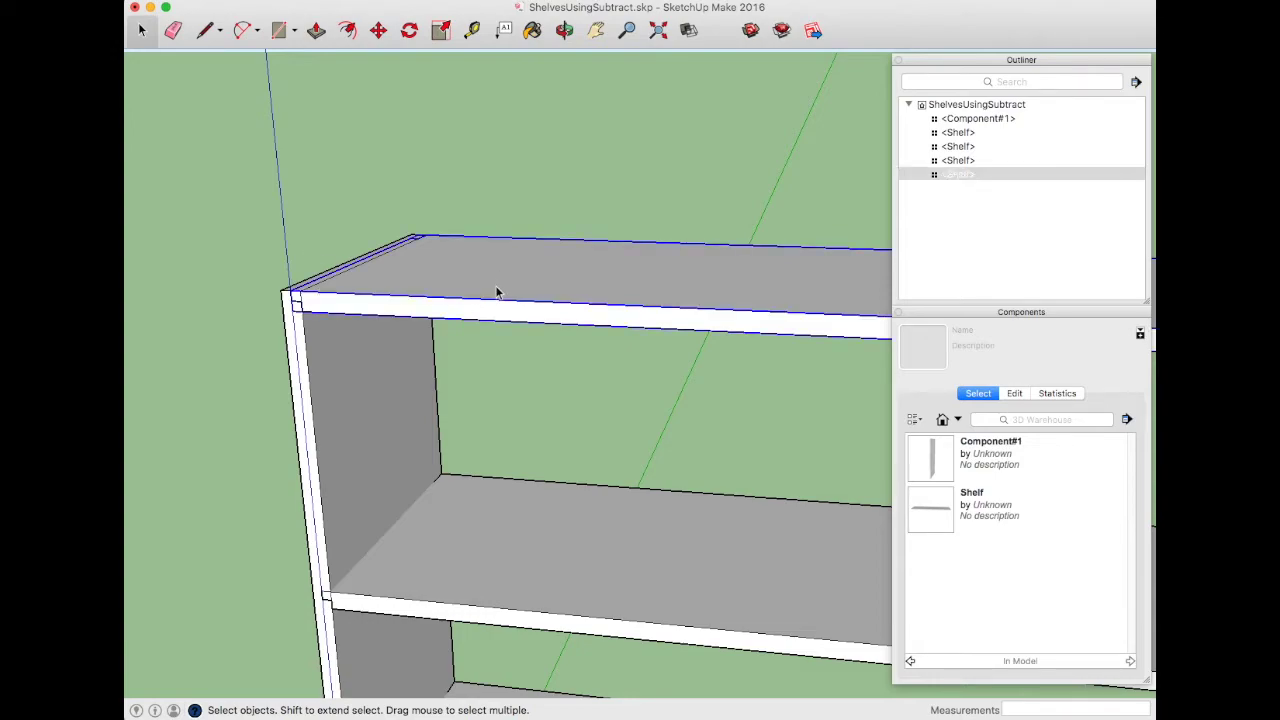
{"action": "left_click", "coordinate": [355, 401], "text": "shift"}
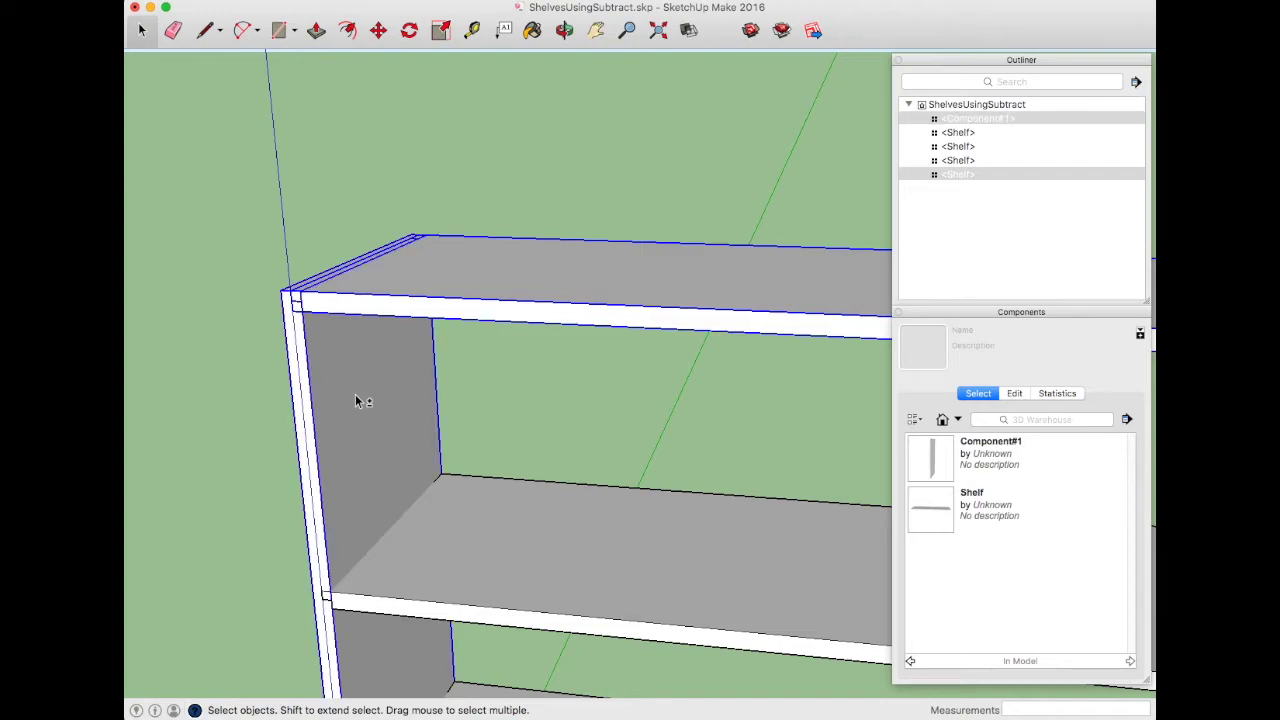
{"action": "left_click", "coordinate": [688, 30]}
{"action": "middle_click_drag", "start_coordinate": [294, 292], "coordinate": [374, 360]}
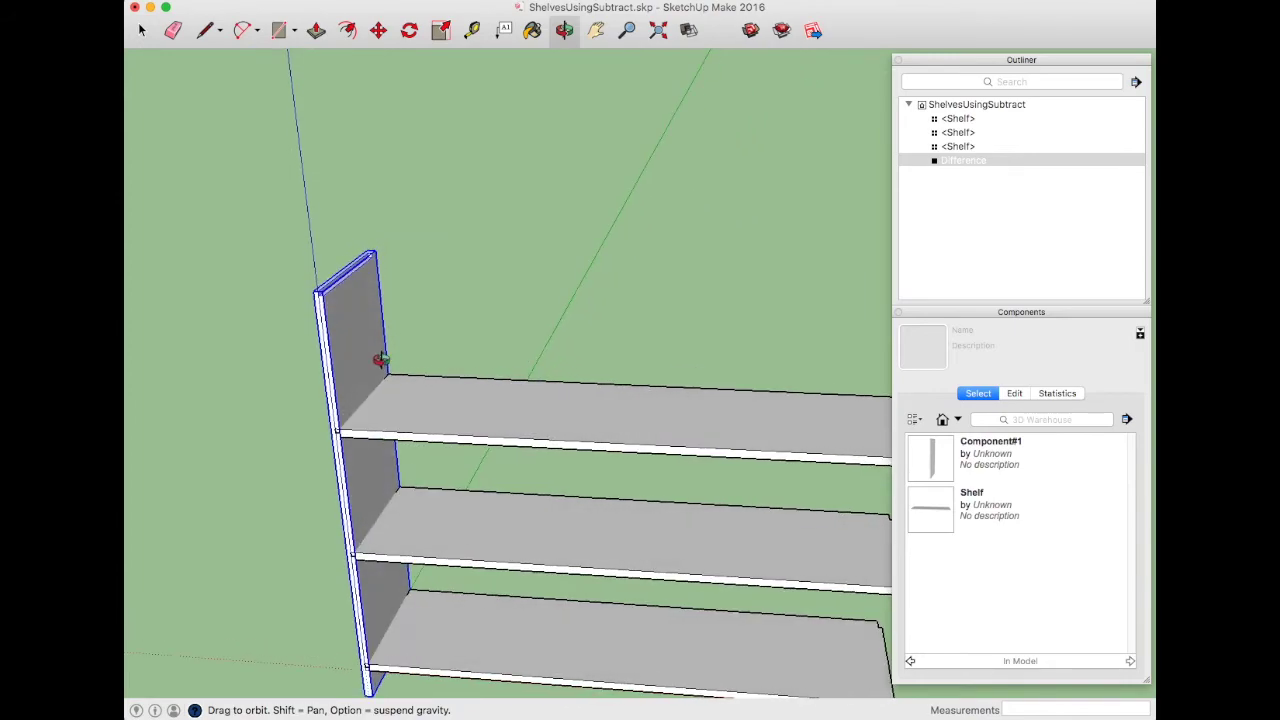
{"action": "left_click", "coordinate": [467, 416]}
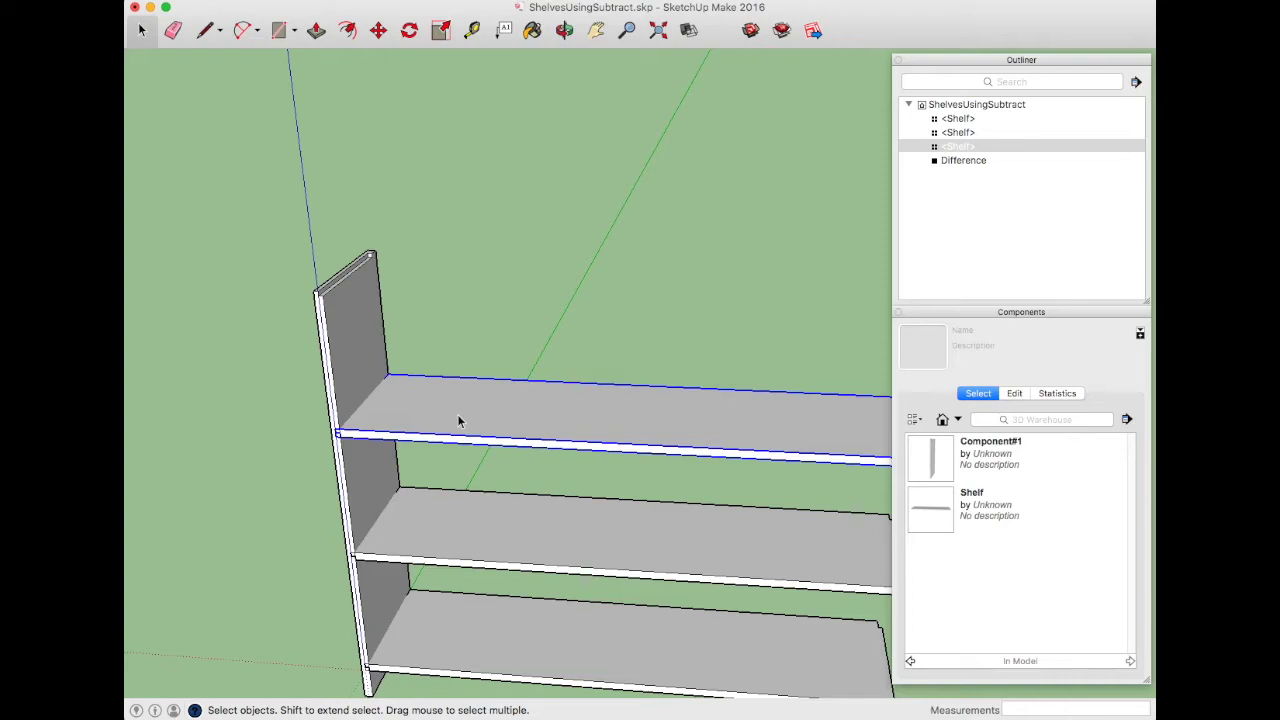
{"action": "left_click", "coordinate": [352, 360], "text": "shift"}
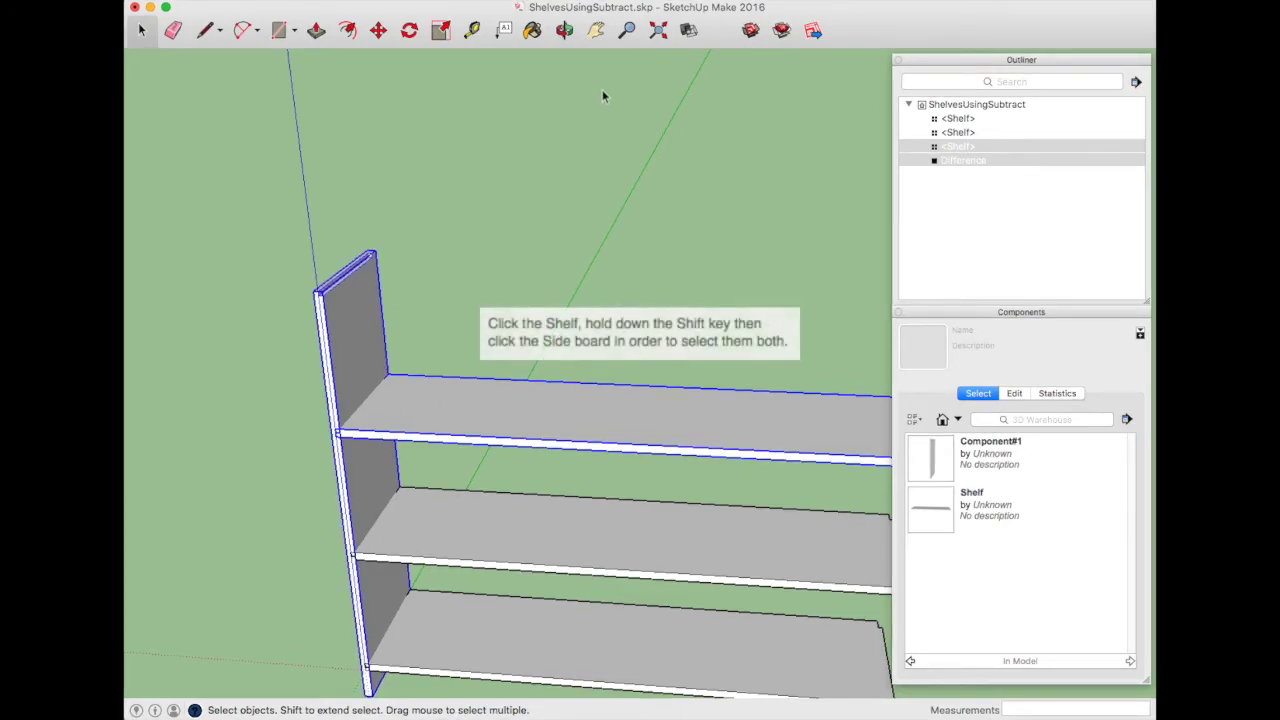
{"action": "left_click", "coordinate": [688, 30]}
- Subtract the remaining two shelves, leaving a single grooved board named Difference
{"action": "left_click", "coordinate": [517, 527]}
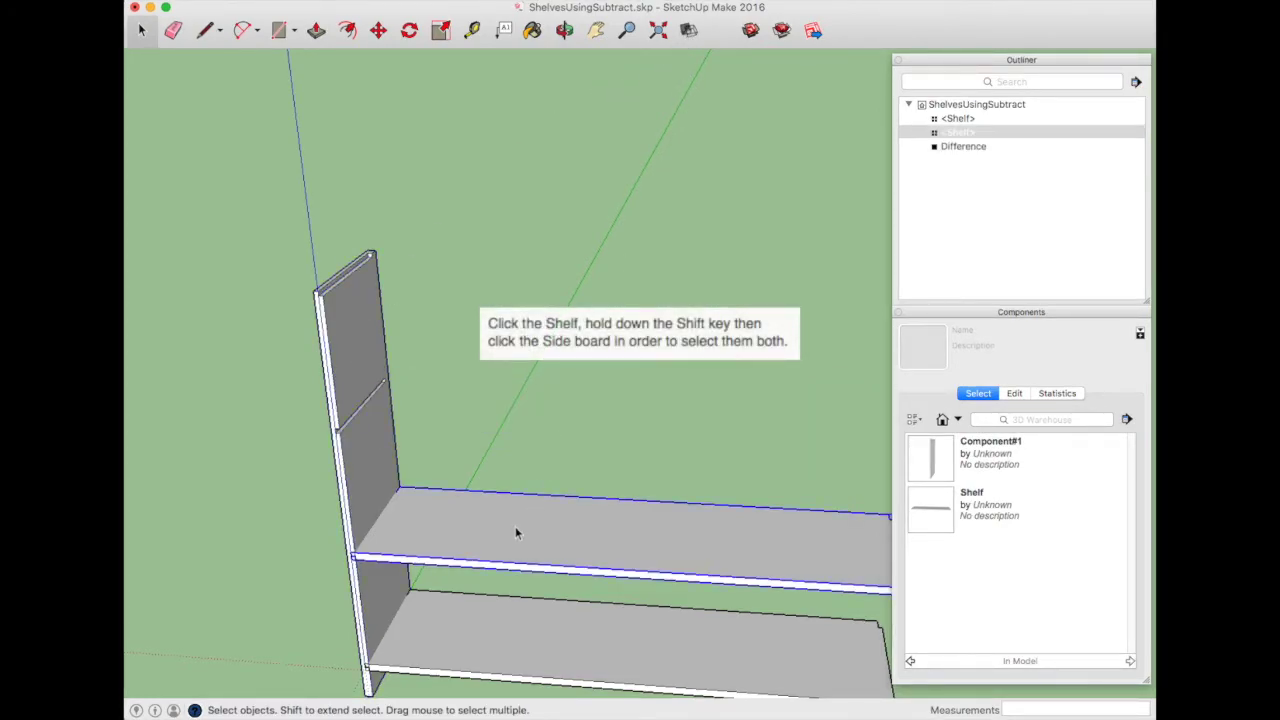
{"action": "left_click", "coordinate": [365, 466], "text": "shift"}
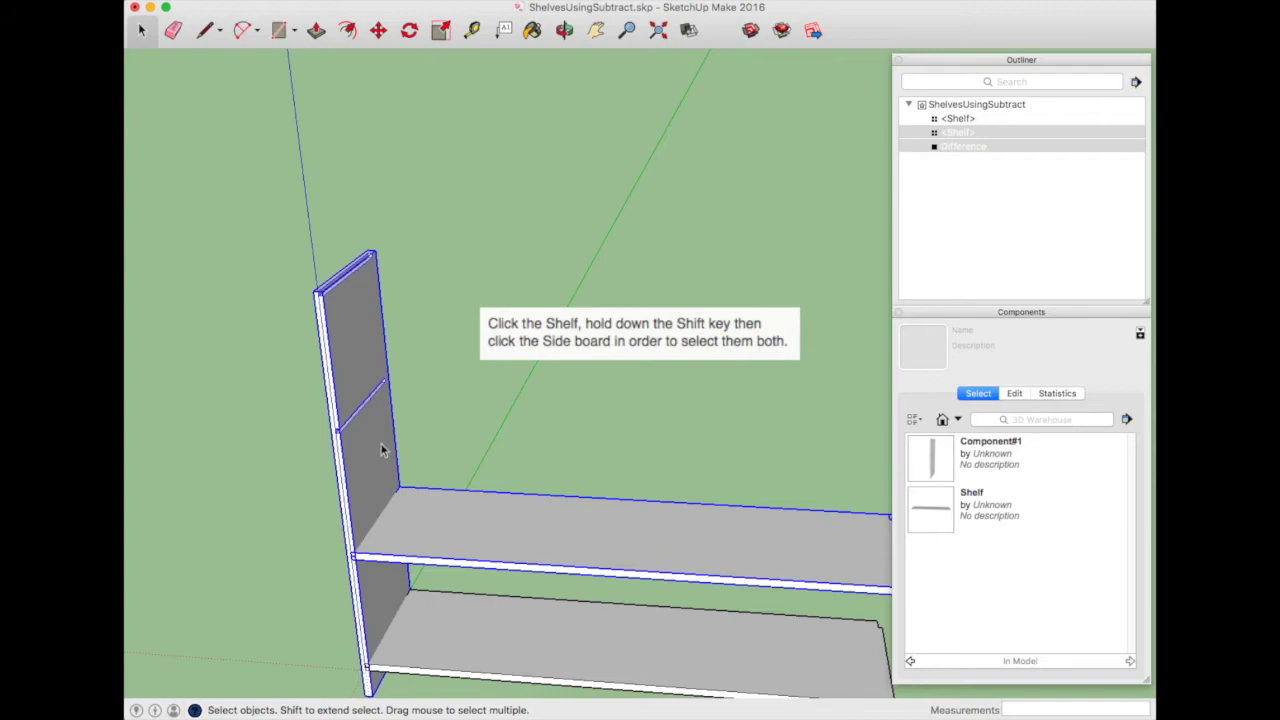
{"action": "left_click", "coordinate": [688, 30]}
{"action": "left_click", "coordinate": [520, 646]}
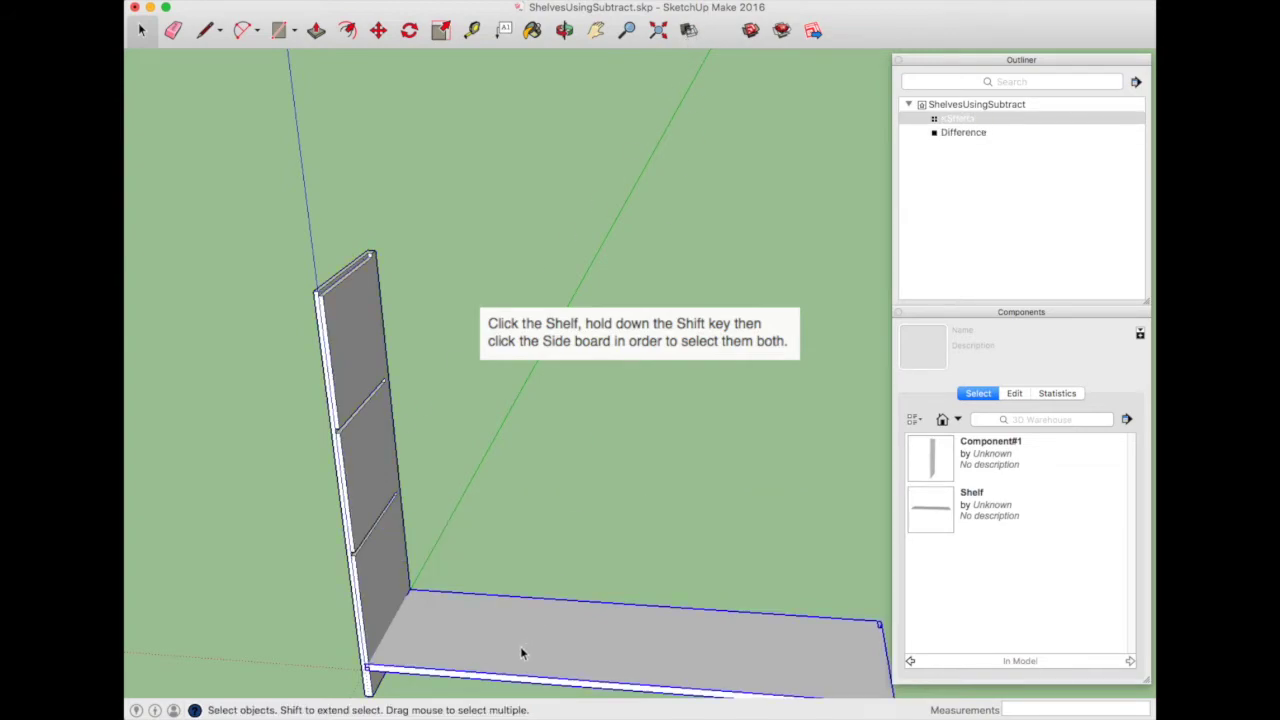
{"action": "left_click", "coordinate": [390, 575], "text": "shift"}
{"action": "left_click", "coordinate": [688, 30]}
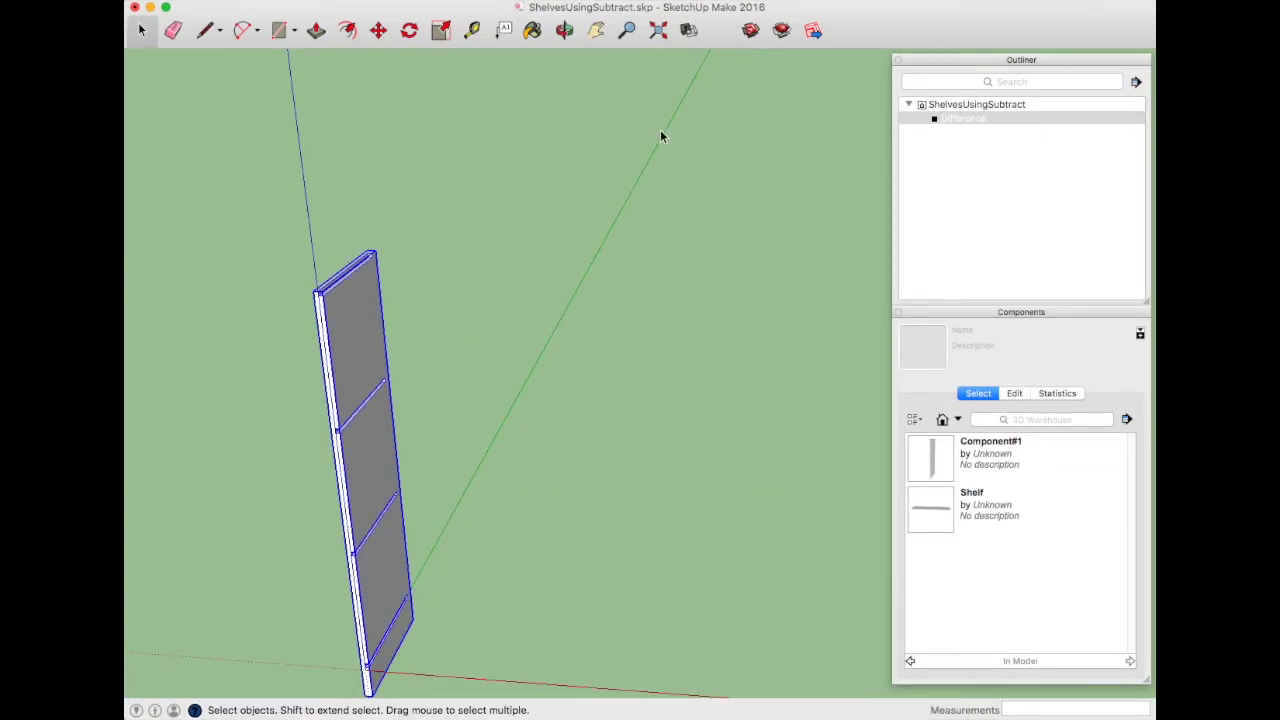
{"action": "middle_click_drag", "start_coordinate": [534, 571], "coordinate": [386, 580]}
- Make the grooved board a component named SideBoard through its right-click menu
{"action": "scroll", "coordinate": [361, 312], "scroll_direction": "up", "scroll_amount": 5}
{"action": "scroll", "coordinate": [261, 475], "scroll_direction": "down", "scroll_amount": 3}
{"action": "scroll", "coordinate": [261, 475], "scroll_direction": "down", "scroll_amount": 2}
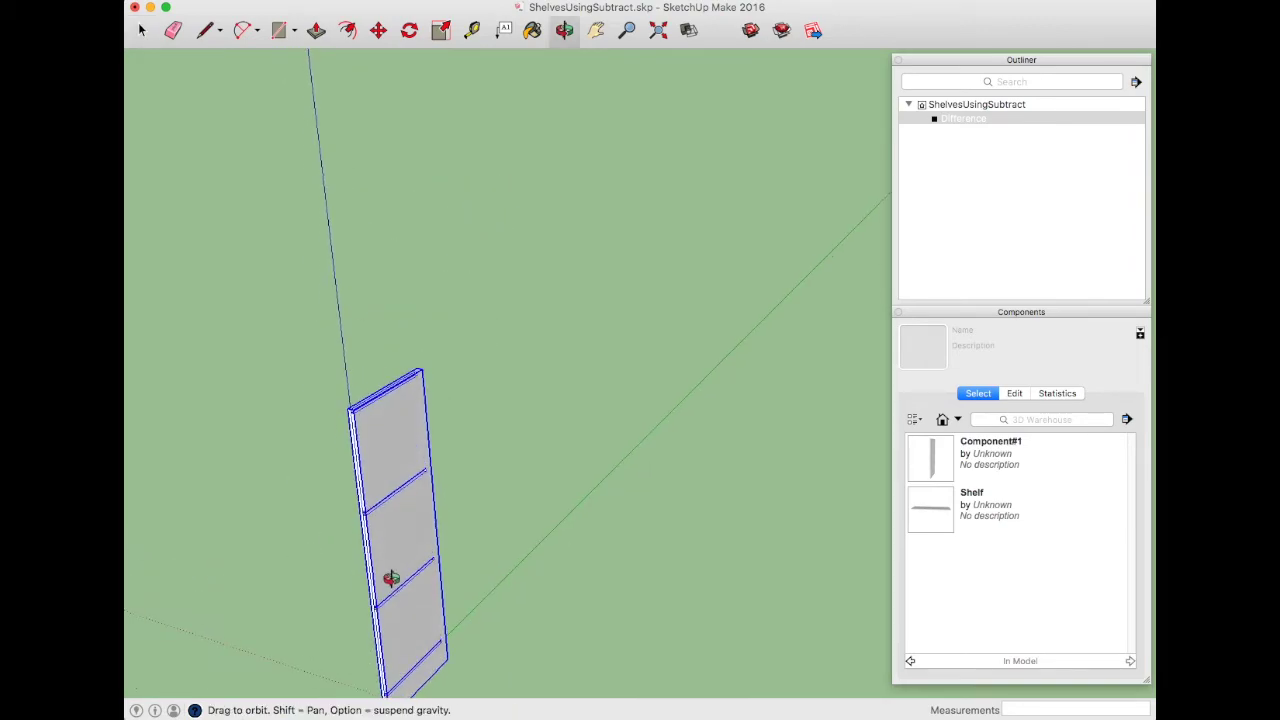
{"action": "scroll", "coordinate": [428, 494], "scroll_direction": "up", "scroll_amount": 5}
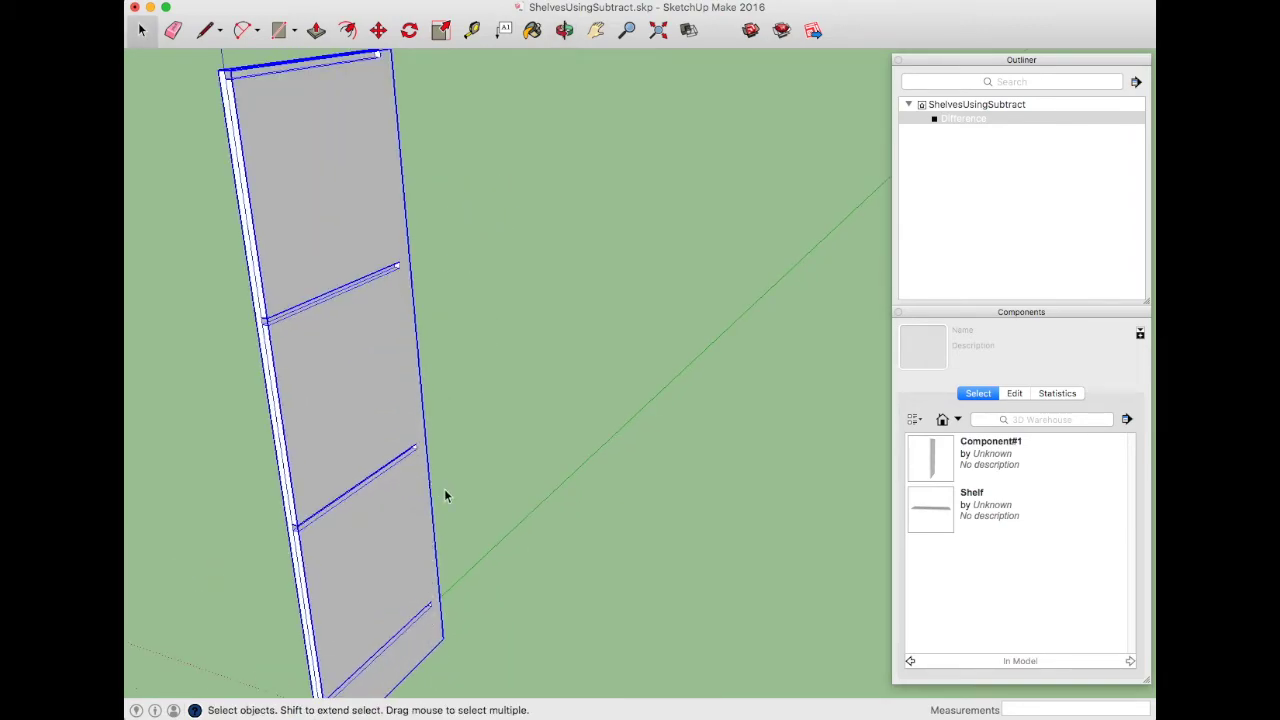
{"action": "right_click", "coordinate": [341, 368]}
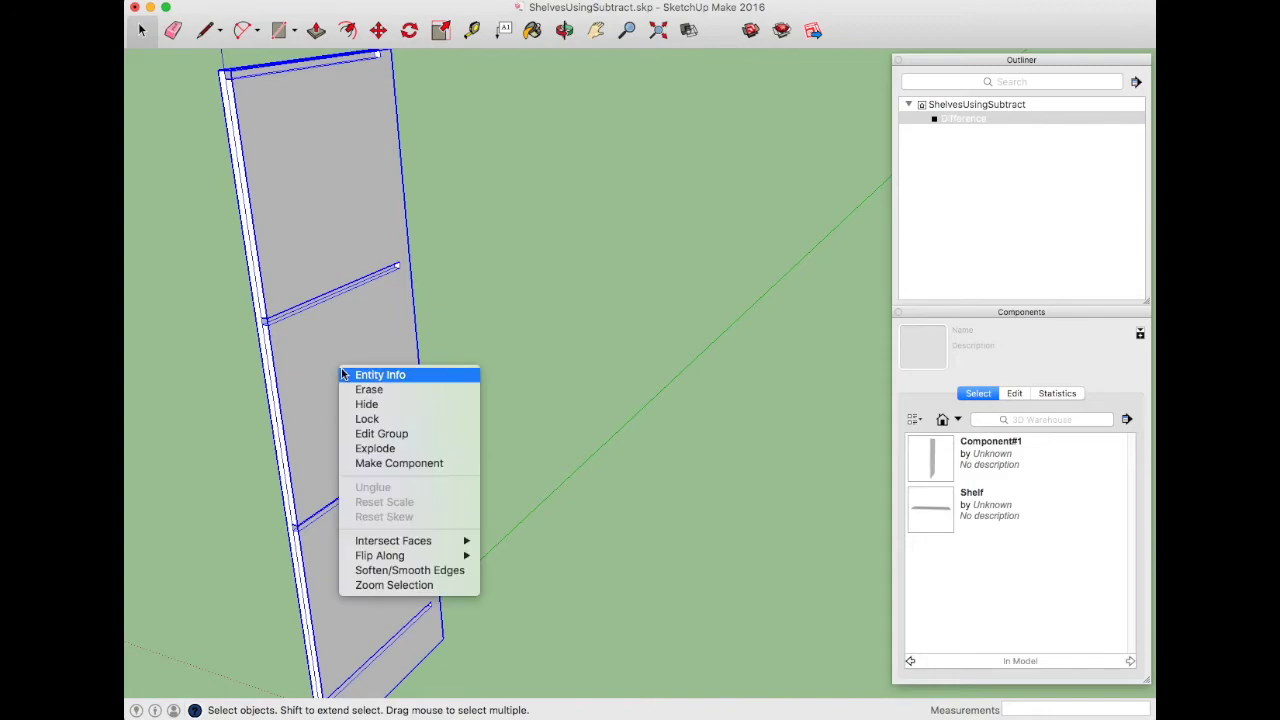
{"action": "left_click", "coordinate": [372, 463]}
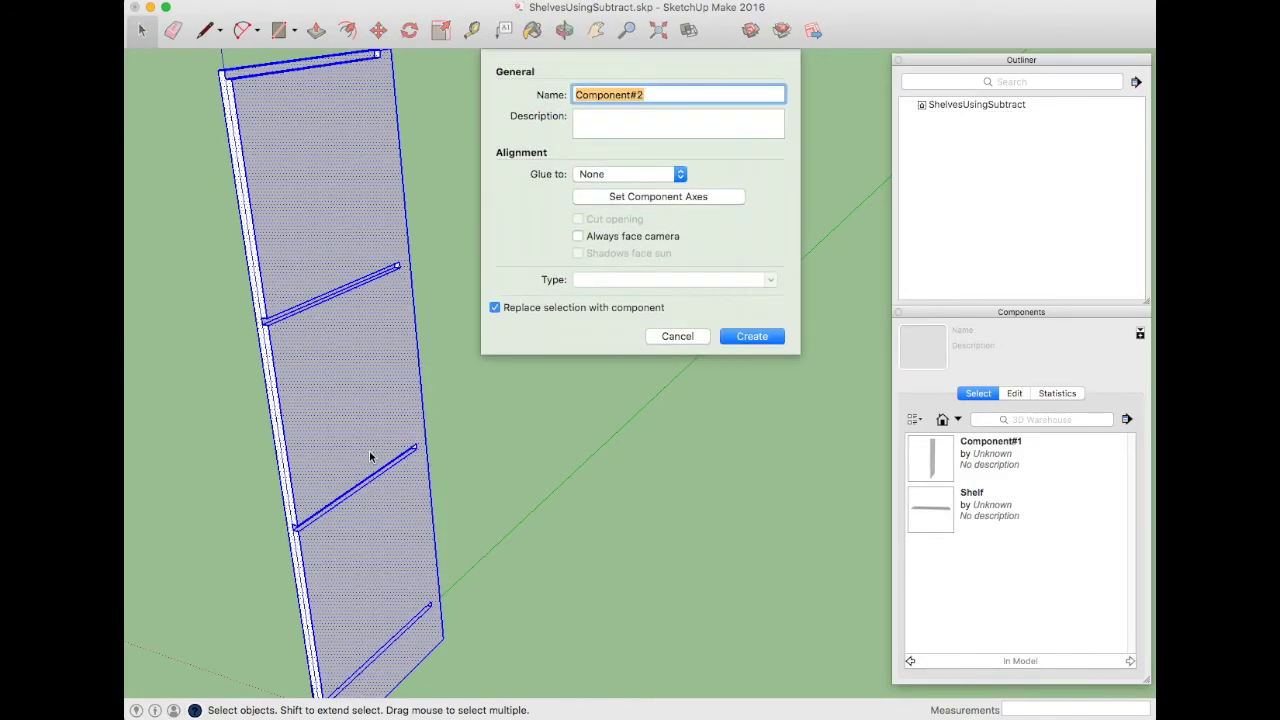
{"action": "type", "text": "SideBoard"}
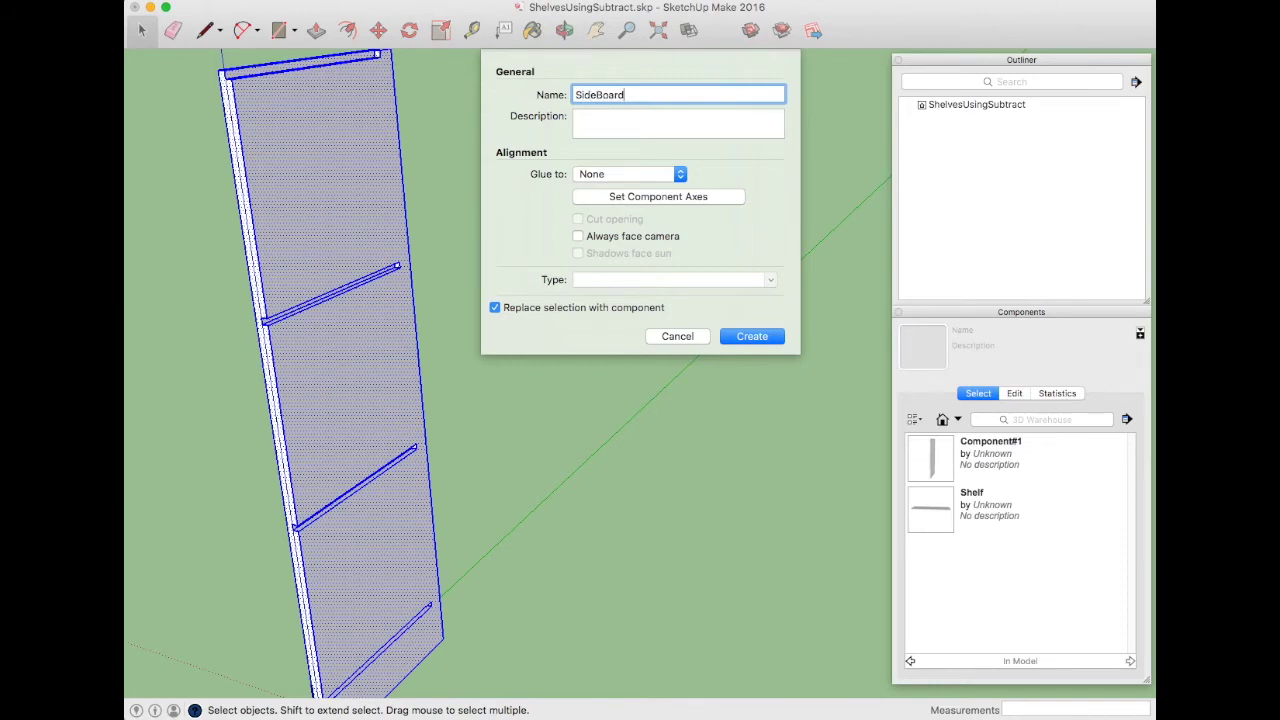
{"action": "key", "text": "Return"}
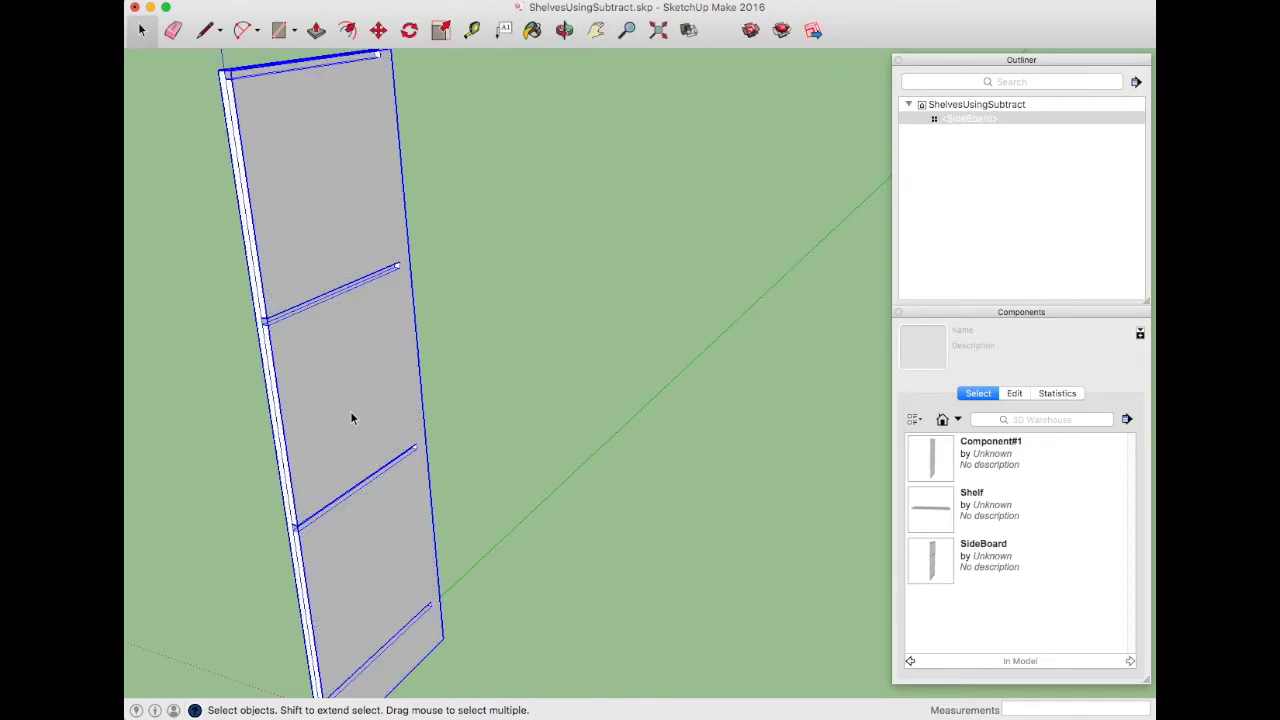
{"action": "scroll", "coordinate": [540, 309], "scroll_direction": "down", "scroll_amount": 5}
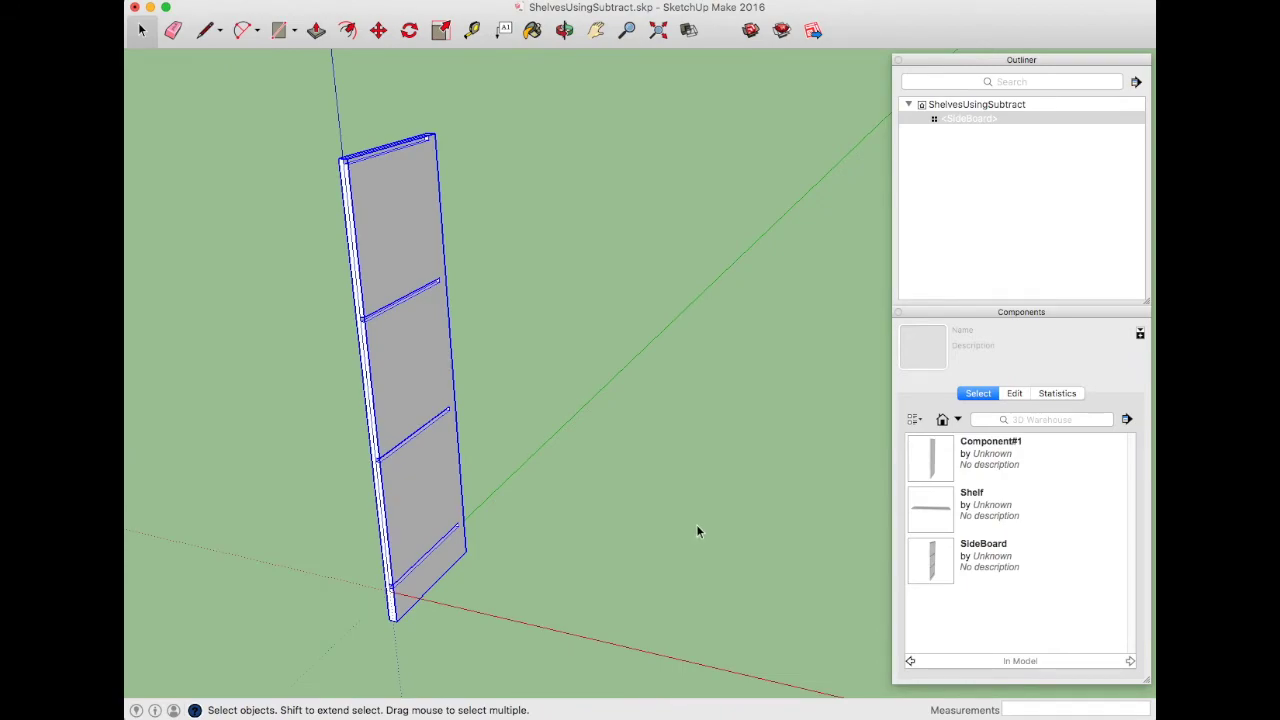
- Place a Shelf from the Components panel at the origin in the bottom groove
{"action": "left_click", "coordinate": [936, 510]}
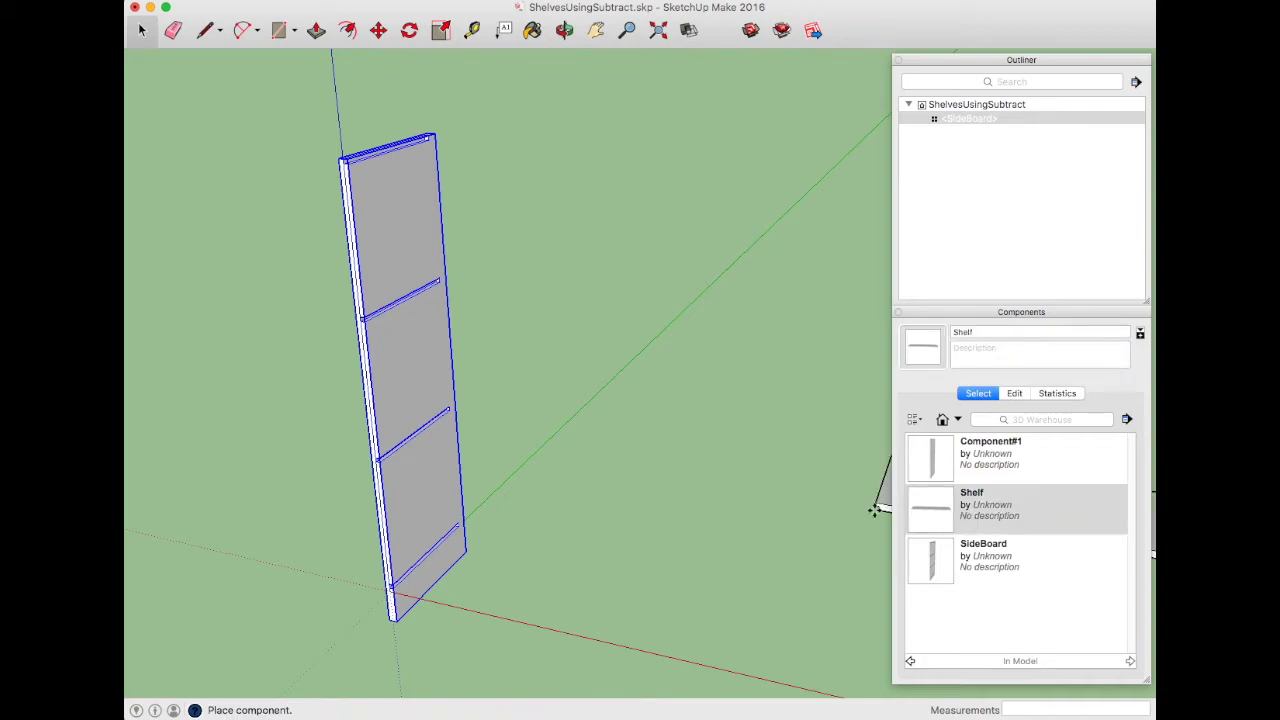
{"action": "scroll", "coordinate": [410, 600], "scroll_direction": "up", "scroll_amount": 5}
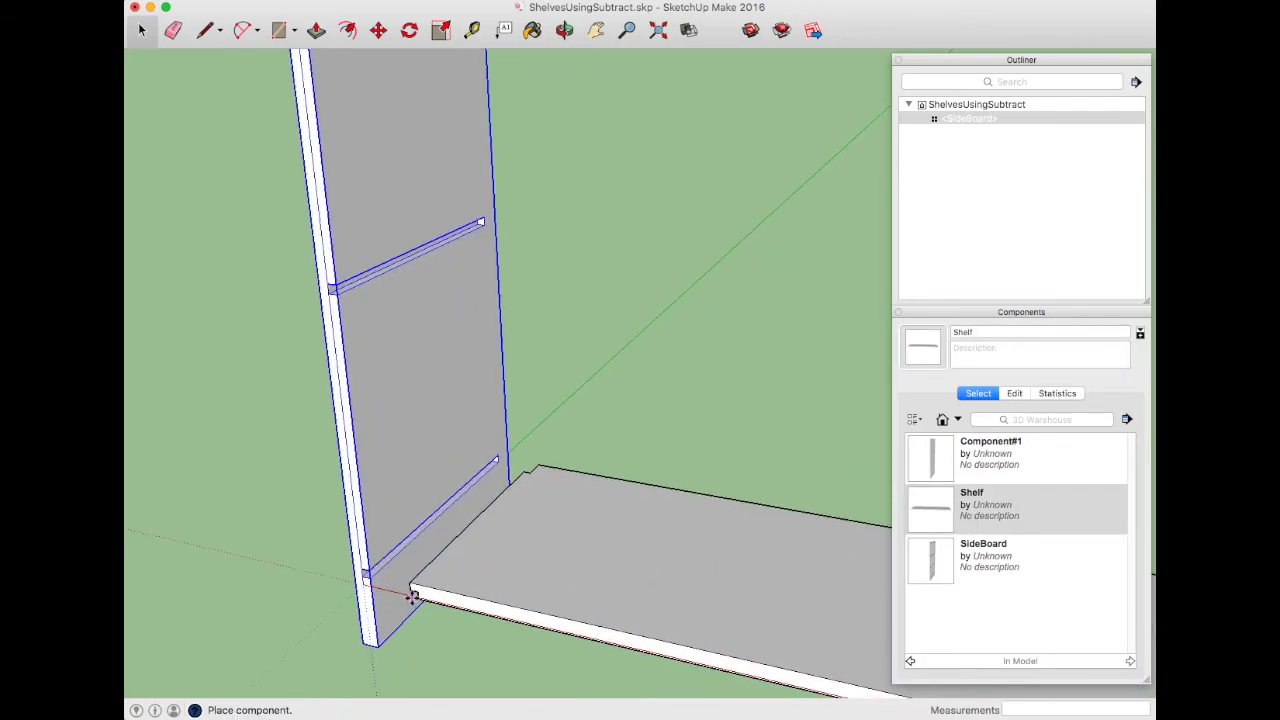
{"action": "scroll", "coordinate": [400, 590], "scroll_direction": "up", "scroll_amount": 2}
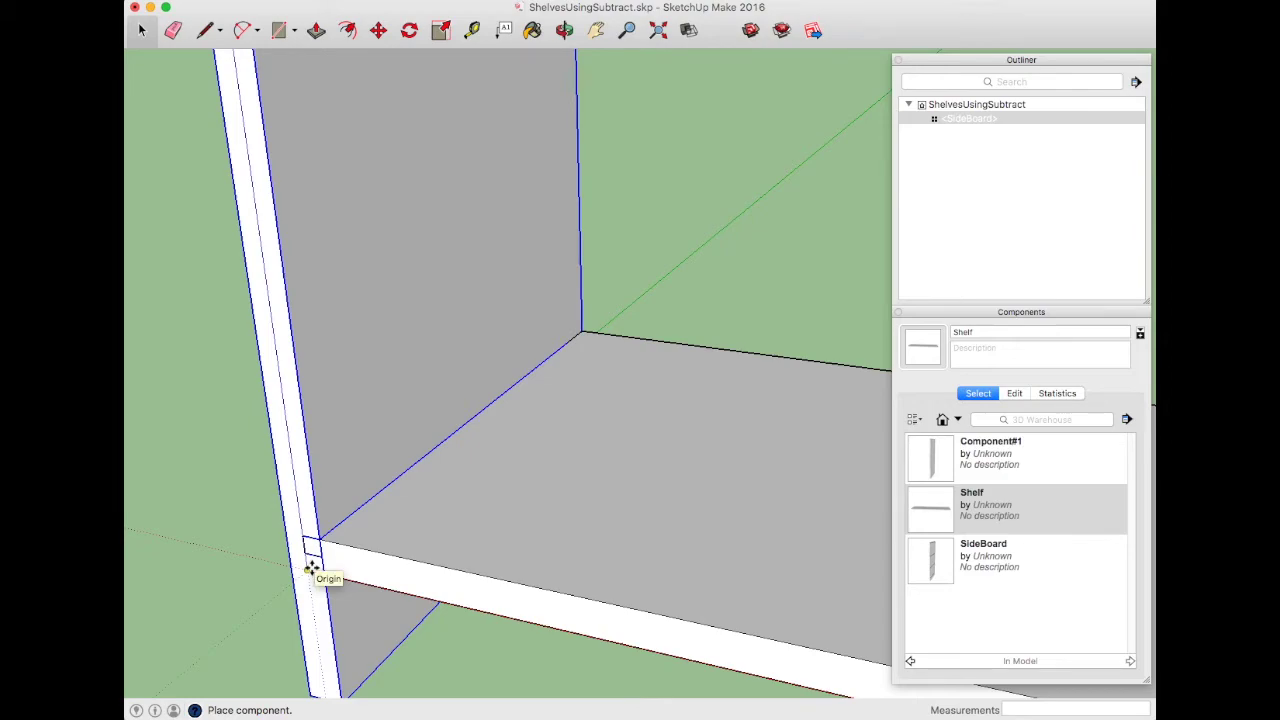
{"action": "left_click", "coordinate": [312, 568]}
{"action": "middle_click_drag", "start_coordinate": [474, 543], "coordinate": [354, 491]}
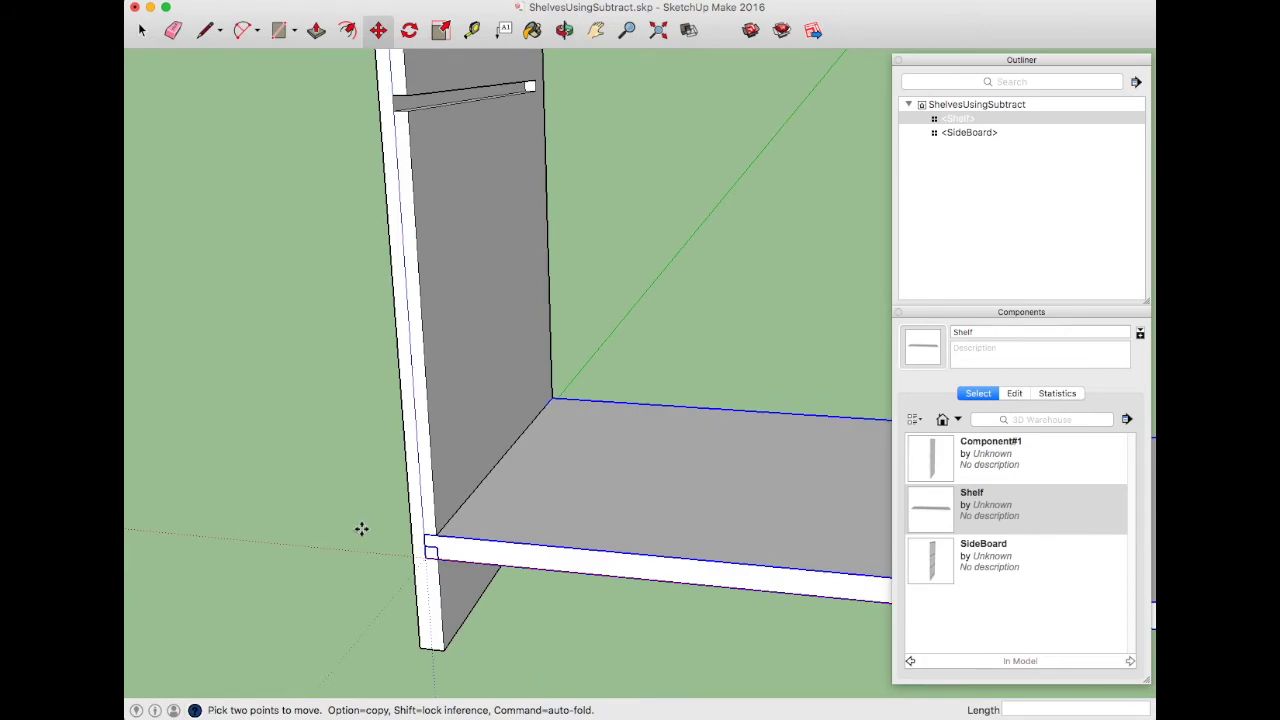
- Copy the shelf 12 inches up and array it 3x for four evenly spaced shelves
{"action": "left_click", "coordinate": [426, 537]}
{"action": "key", "text": "alt"}
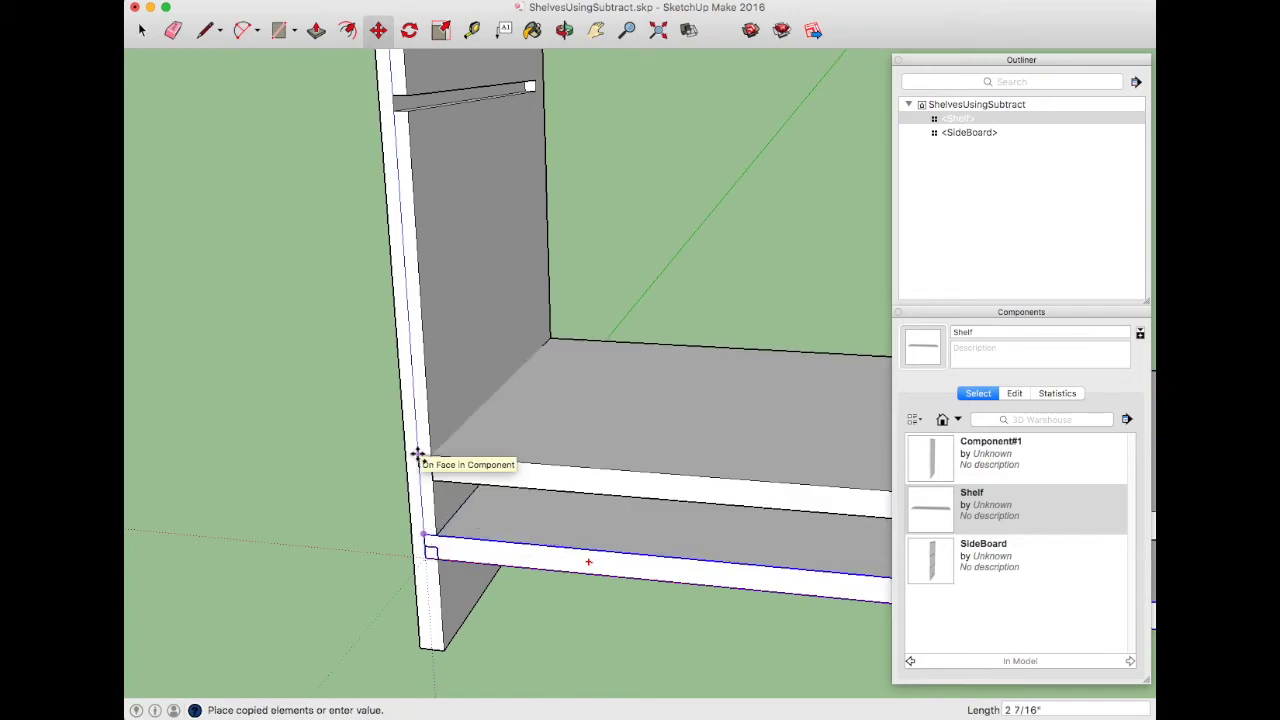
{"action": "type", "text": "12"}
{"action": "key", "text": "Return"}
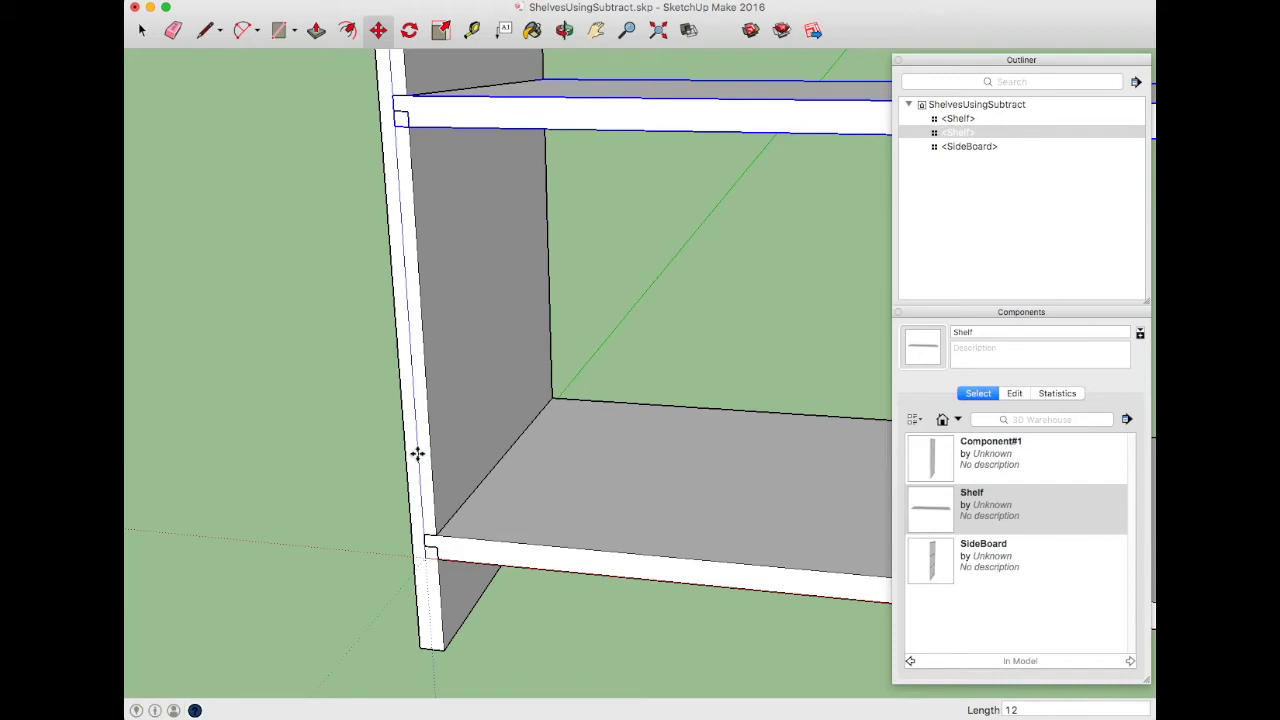
{"action": "type", "text": "3x"}
{"action": "key", "text": "Return"}
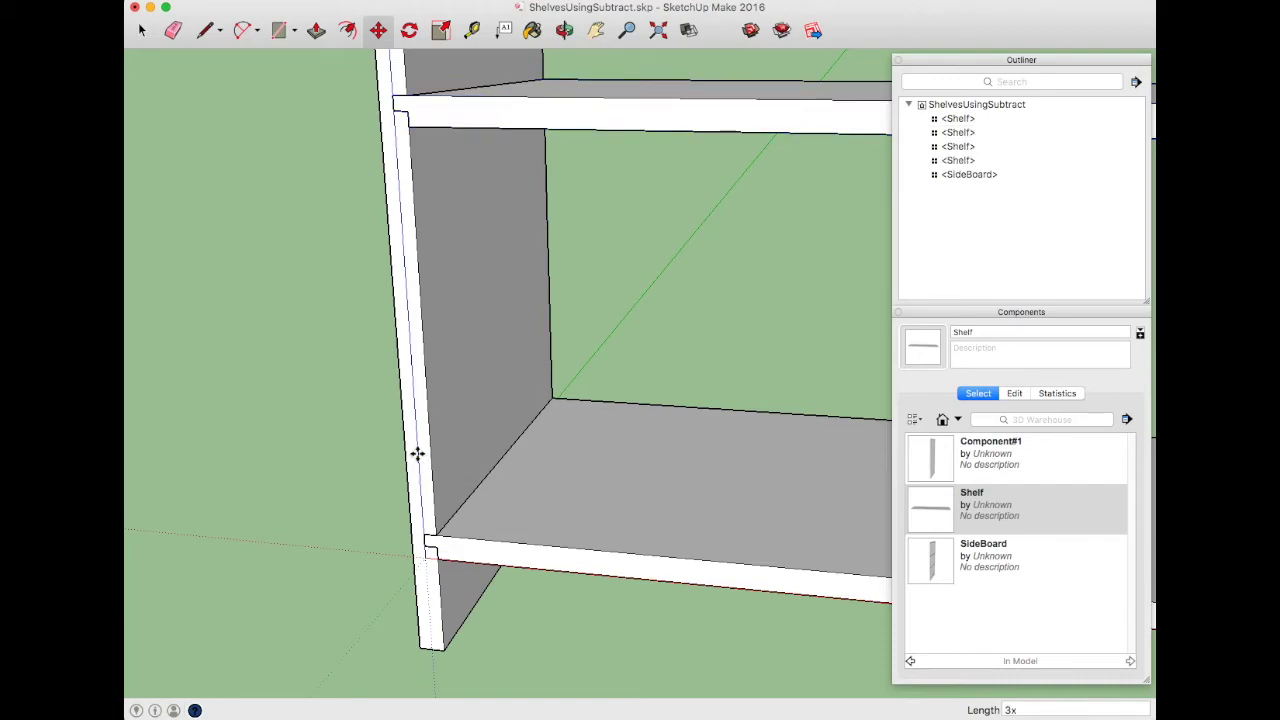
{"action": "scroll", "coordinate": [329, 531], "scroll_direction": "down", "scroll_amount": 3}
{"action": "scroll", "coordinate": [260, 540], "scroll_direction": "down", "scroll_amount": 3}
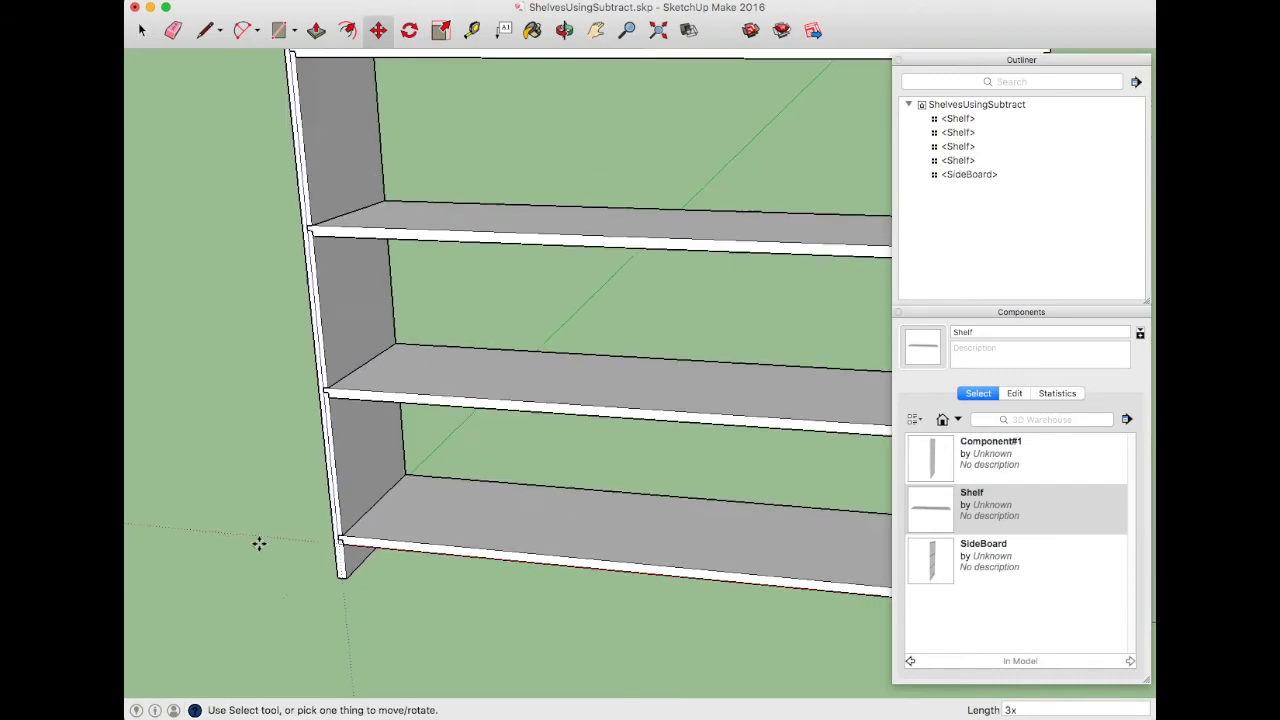
{"action": "middle_click_drag", "start_coordinate": [257, 543], "coordinate": [351, 534]}
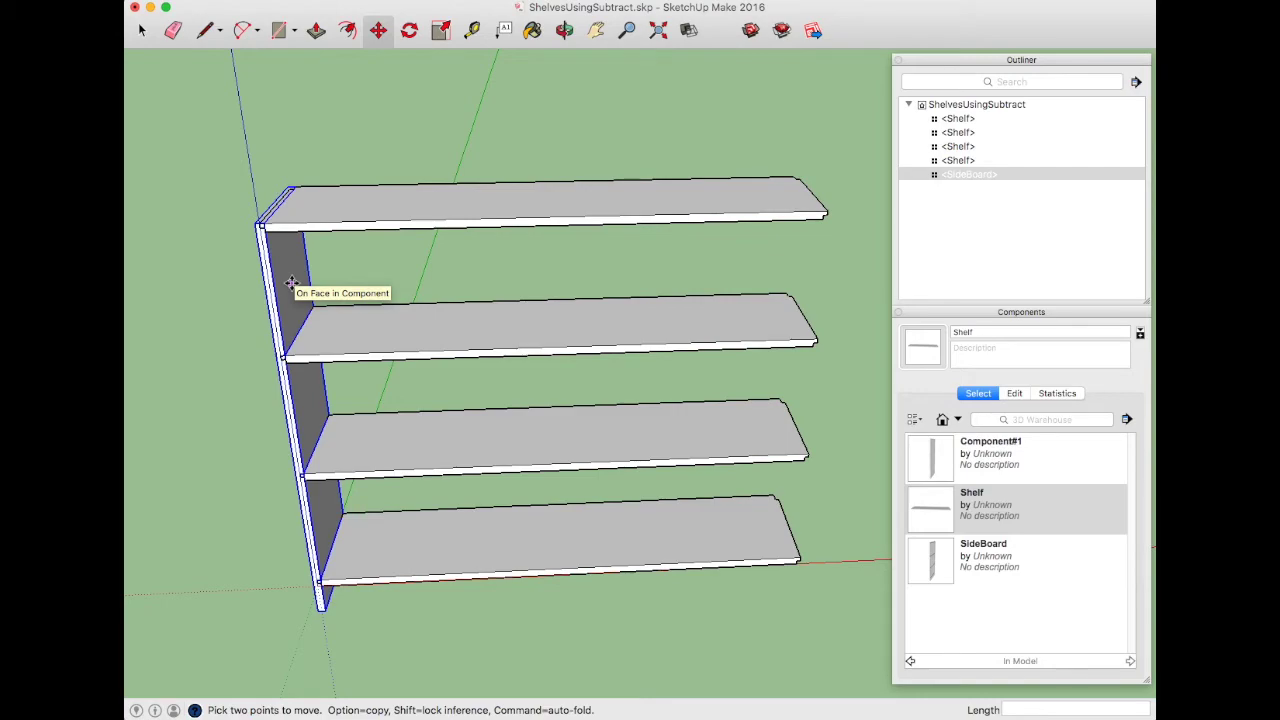
- Copy the top shelf down against the side board, 6 inches below the top shelf
{"action": "scroll", "coordinate": [229, 291], "scroll_direction": "up", "scroll_amount": 5}
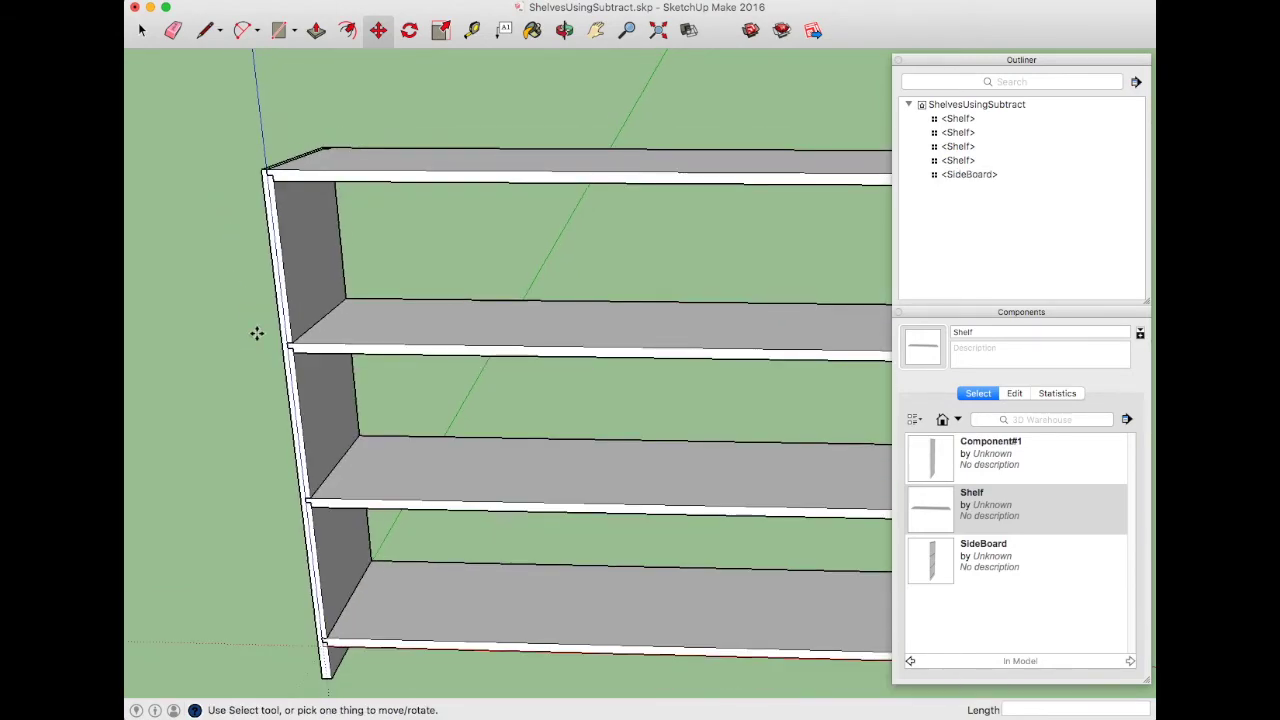
{"action": "scroll", "coordinate": [334, 171], "scroll_direction": "up", "scroll_amount": 4}
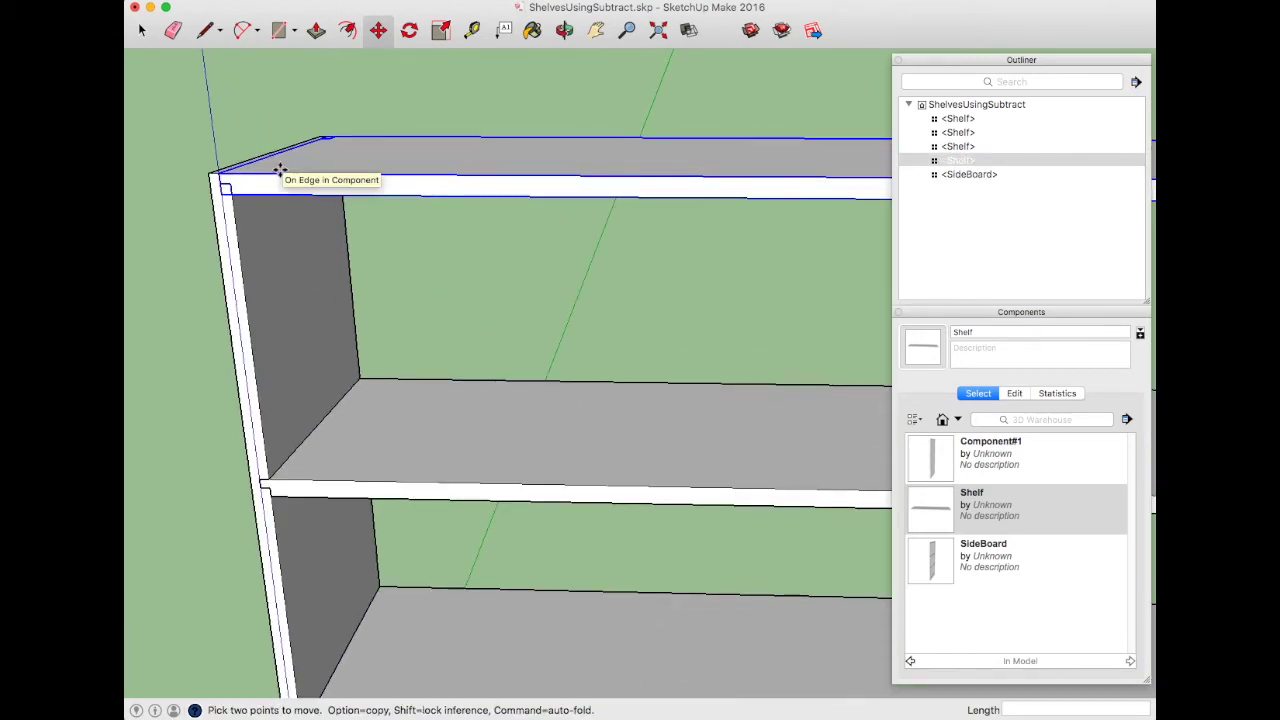
{"action": "key", "text": "space"}
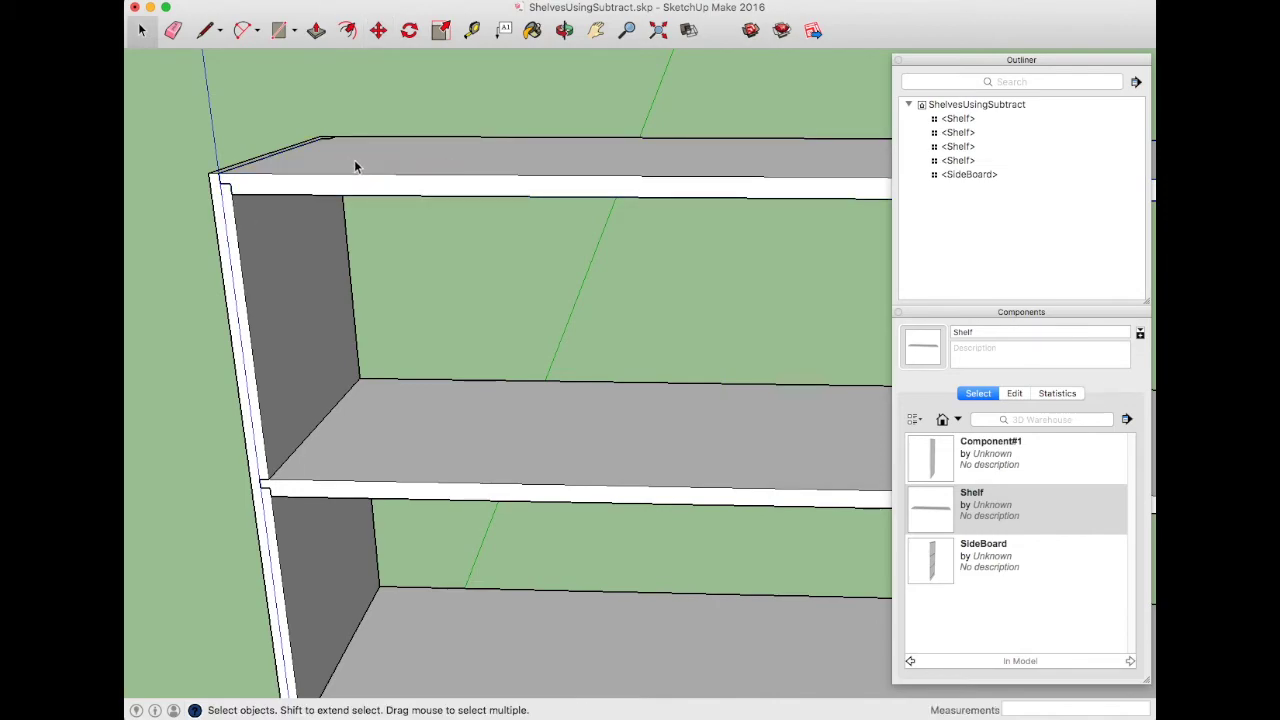
{"action": "key", "text": "m"}
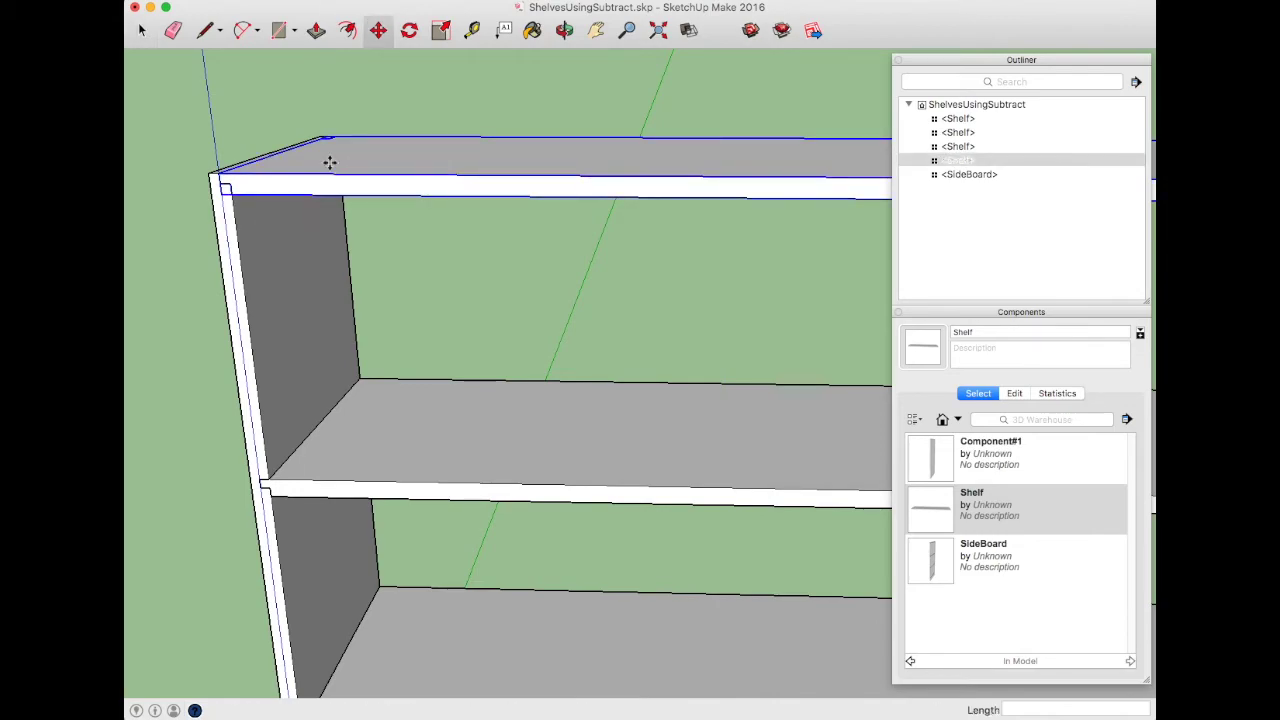
{"action": "left_click", "coordinate": [220, 178]}
{"action": "key", "text": "alt"}
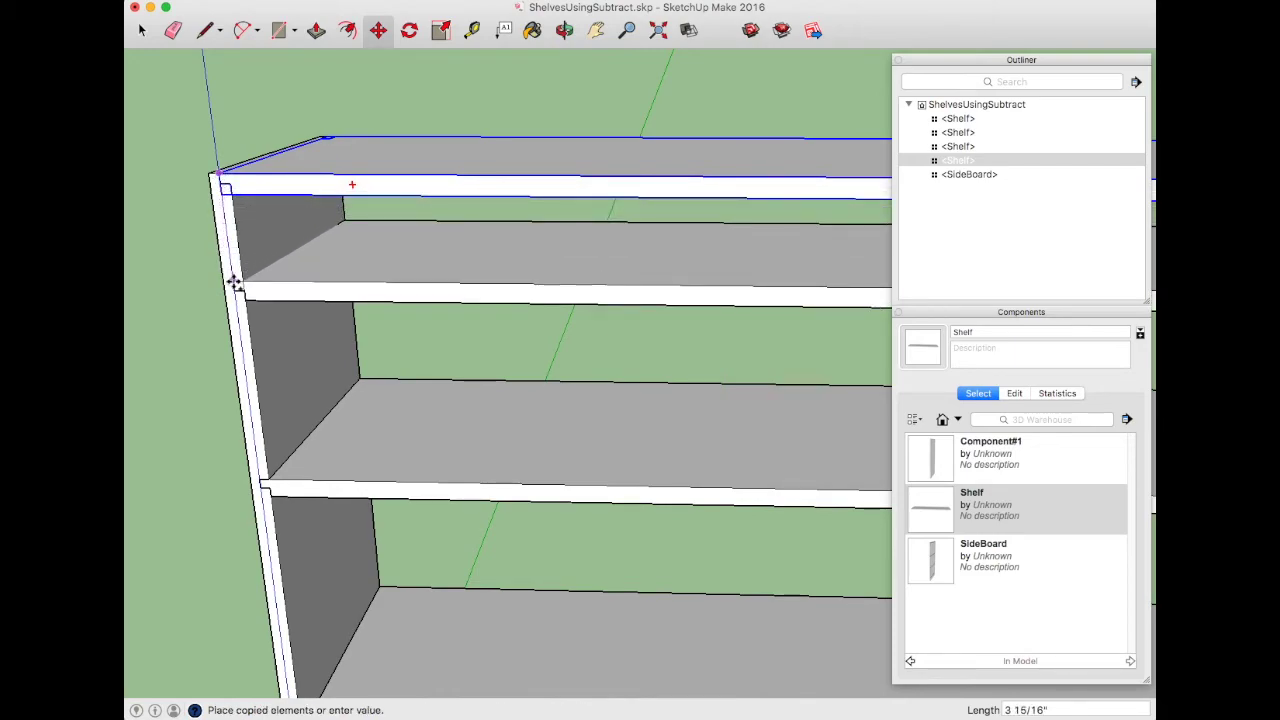
{"action": "left_click", "coordinate": [235, 287]}
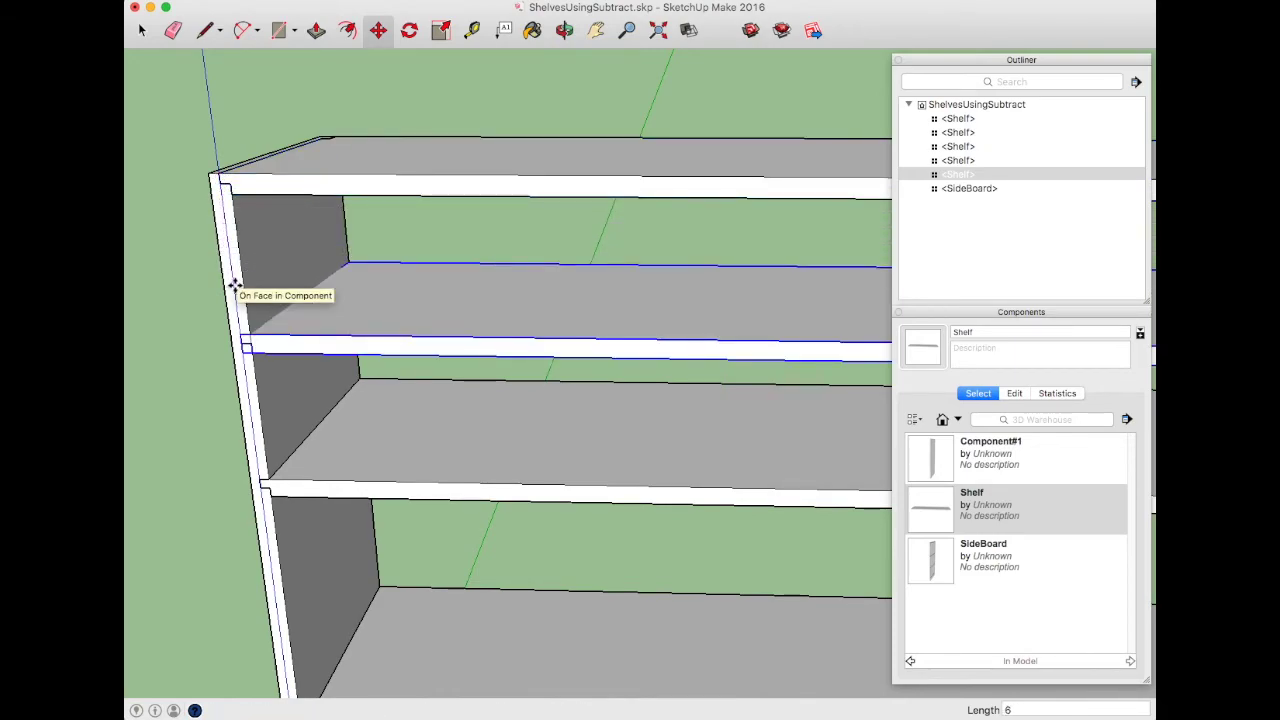
{"action": "key", "text": "space"}
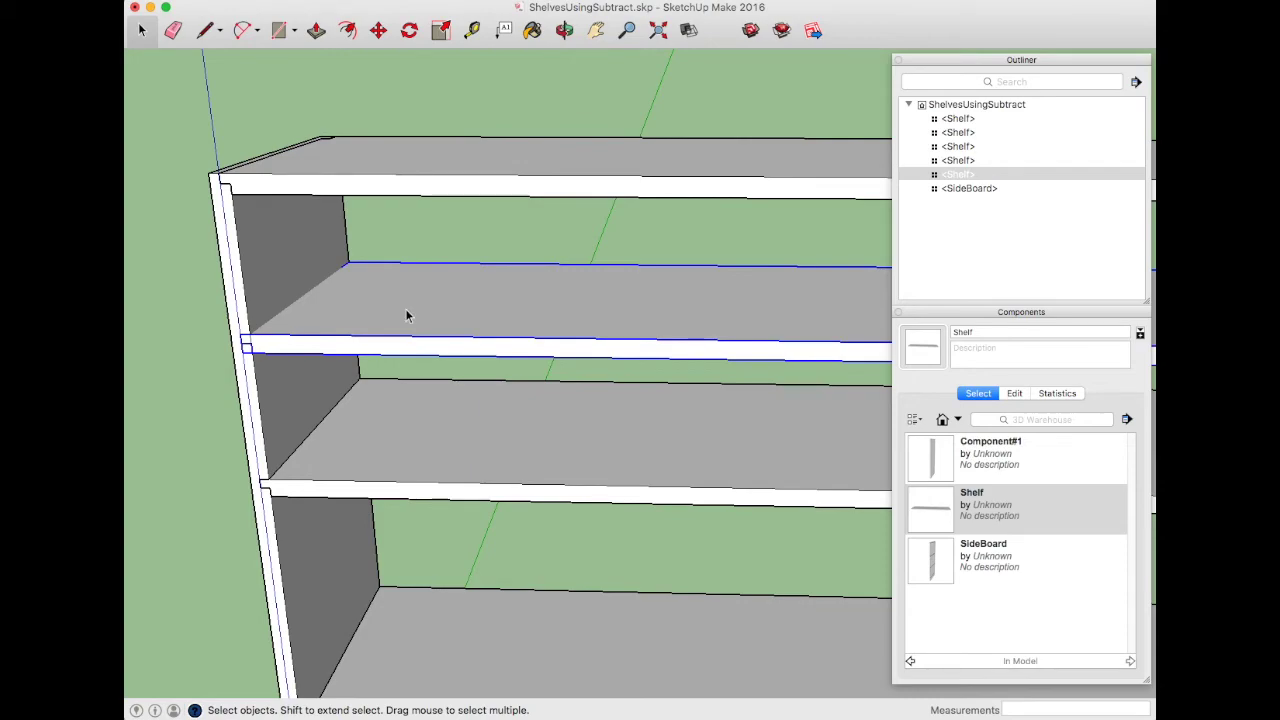
- Subtract the new shelf from the side board, then drop a fresh Shelf into that notch
{"action": "left_click", "coordinate": [285, 244], "text": "shift"}
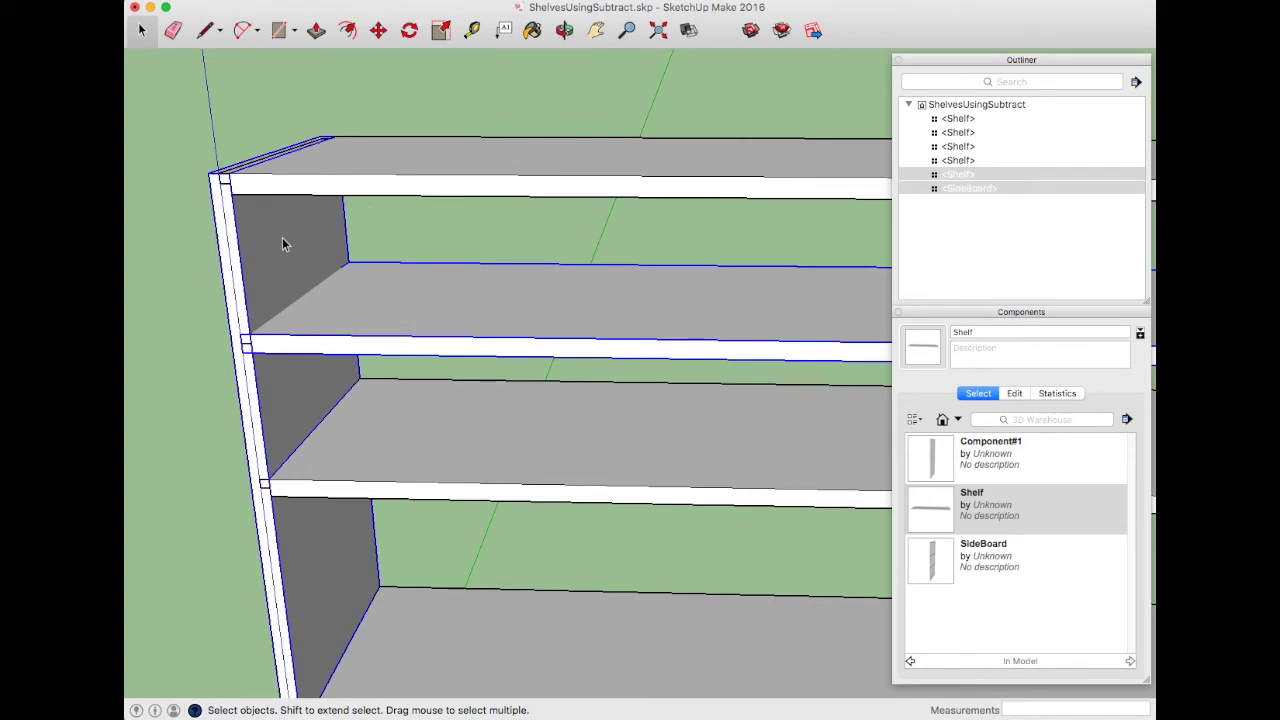
{"action": "left_click", "coordinate": [690, 31]}
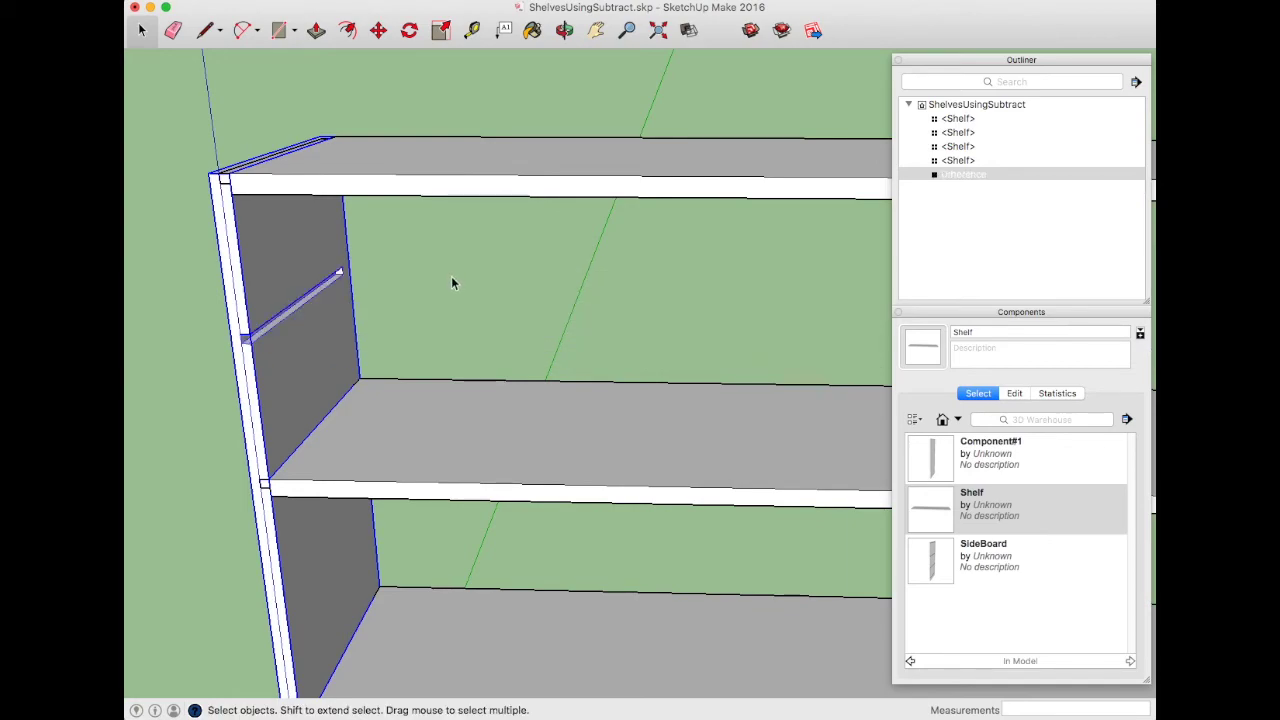
{"action": "left_click", "coordinate": [932, 512]}
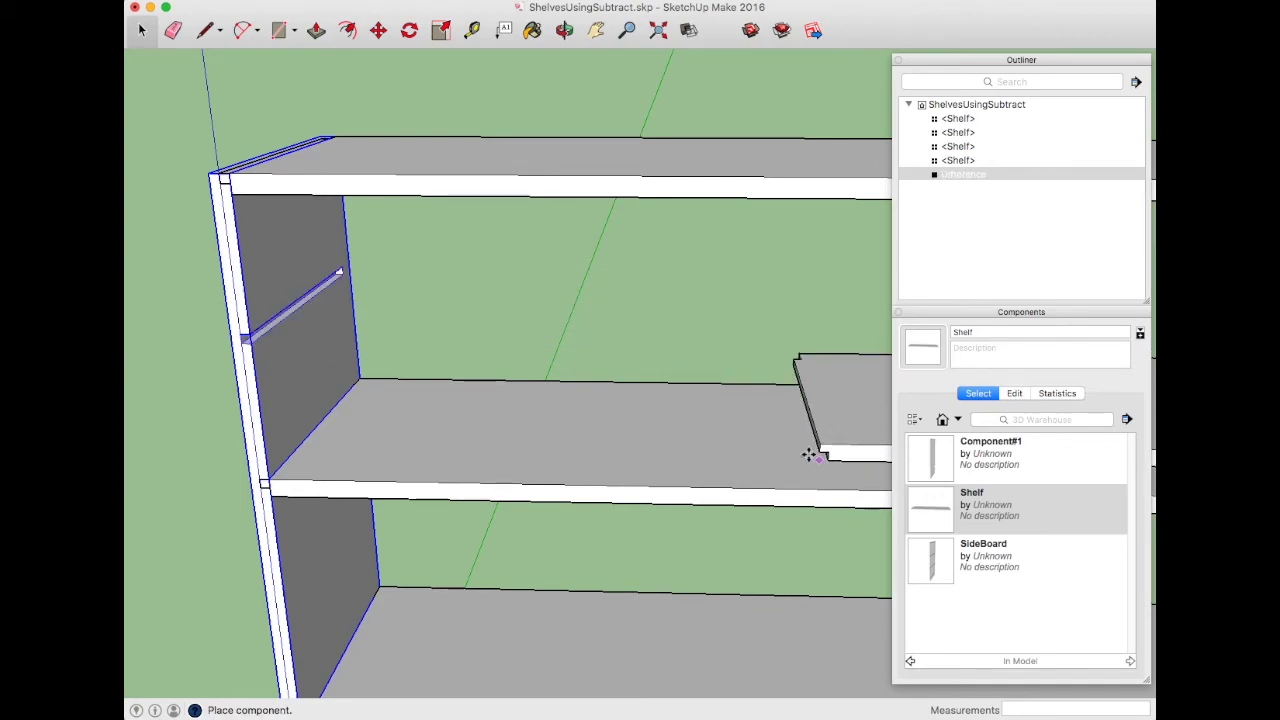
{"action": "left_click", "coordinate": [248, 341]}
{"action": "scroll", "coordinate": [250, 338], "scroll_direction": "up", "scroll_amount": 6}
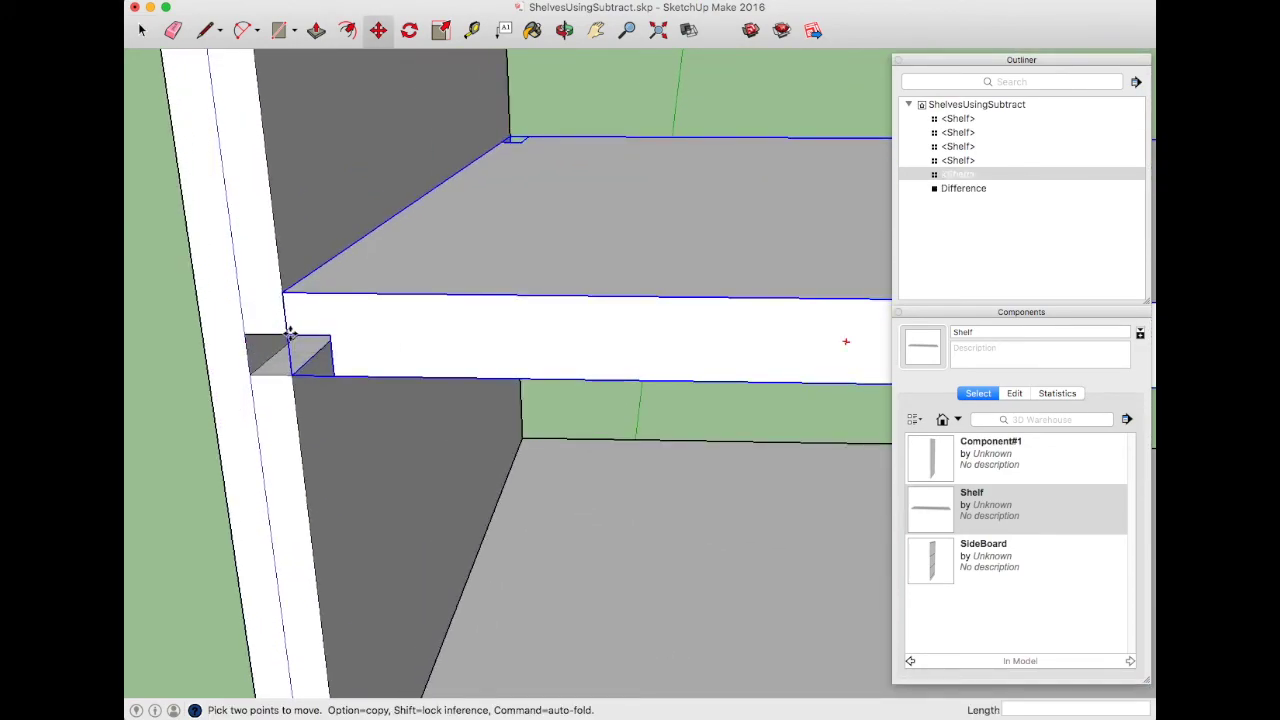
{"action": "key", "text": "space"}
{"action": "scroll", "coordinate": [327, 437], "scroll_direction": "down", "scroll_amount": 8}
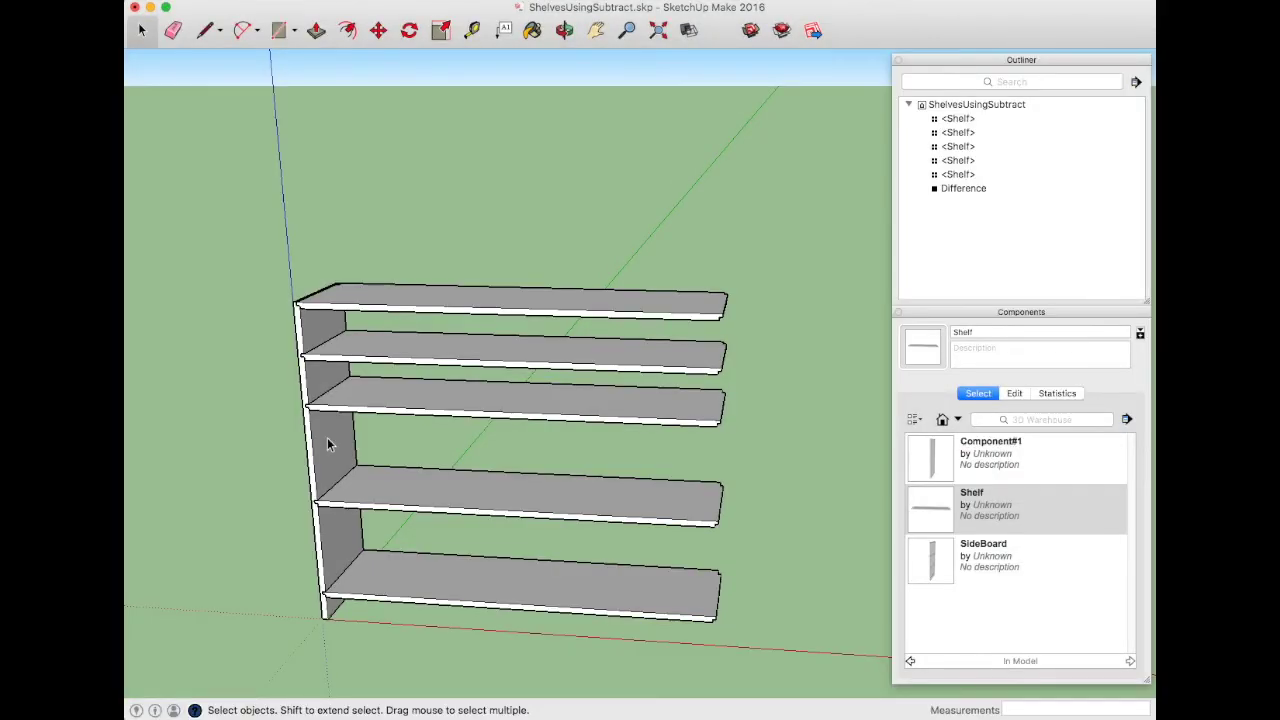
- Delete the SideBoard definition from the in-model components, then select the notched Difference board
{"action": "left_click", "coordinate": [955, 194]}
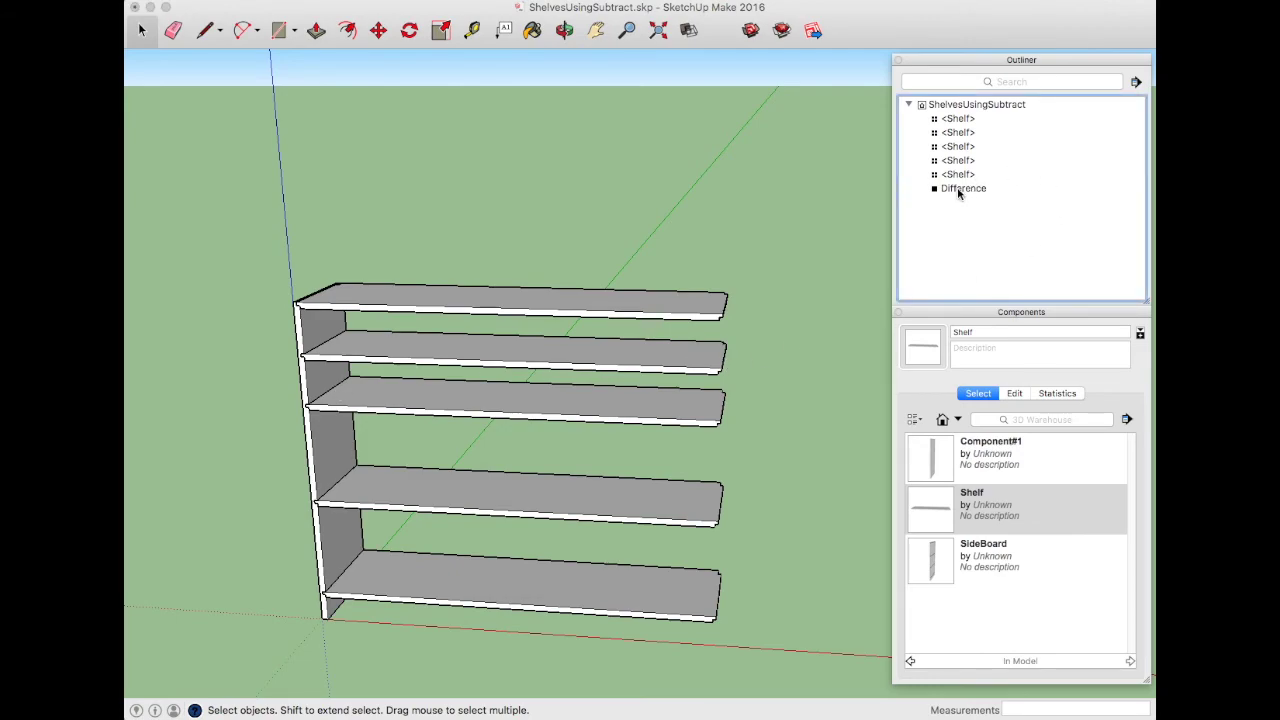
{"action": "left_click", "coordinate": [958, 190]}
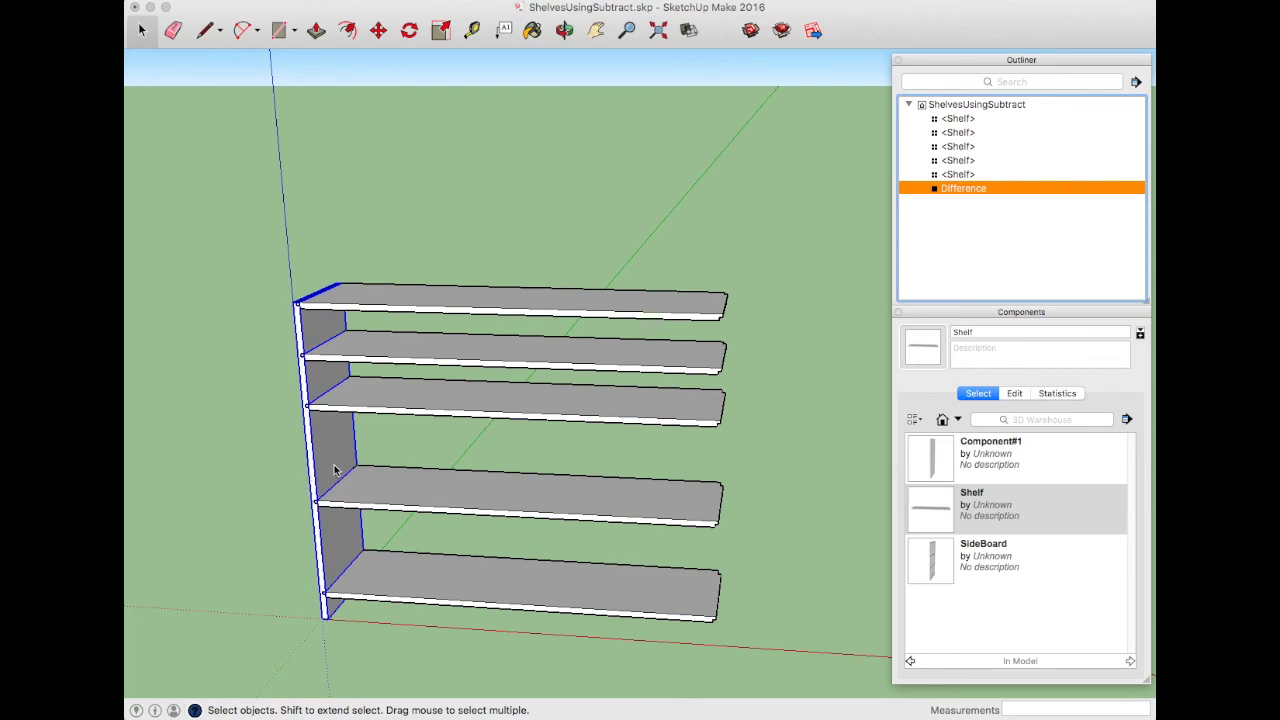
{"action": "scroll", "coordinate": [335, 469], "scroll_direction": "up", "scroll_amount": 1}
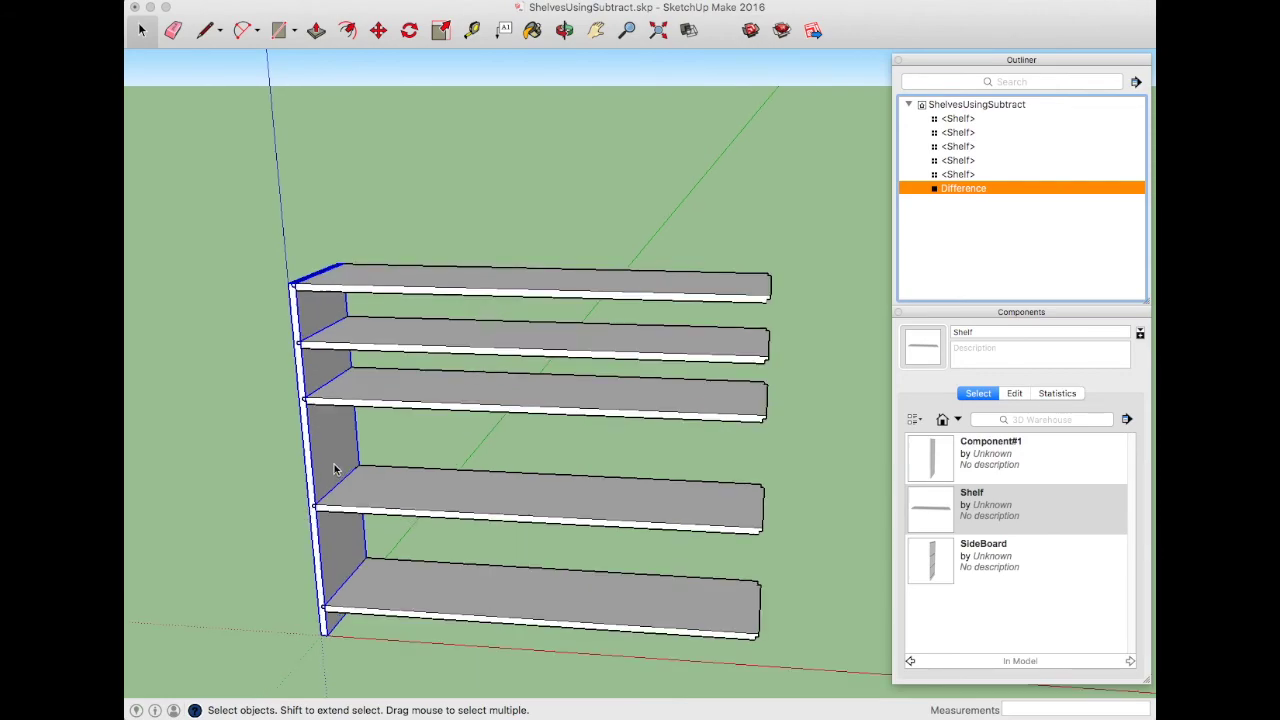
{"action": "left_click", "coordinate": [853, 319]}
{"action": "left_click", "coordinate": [975, 556]}
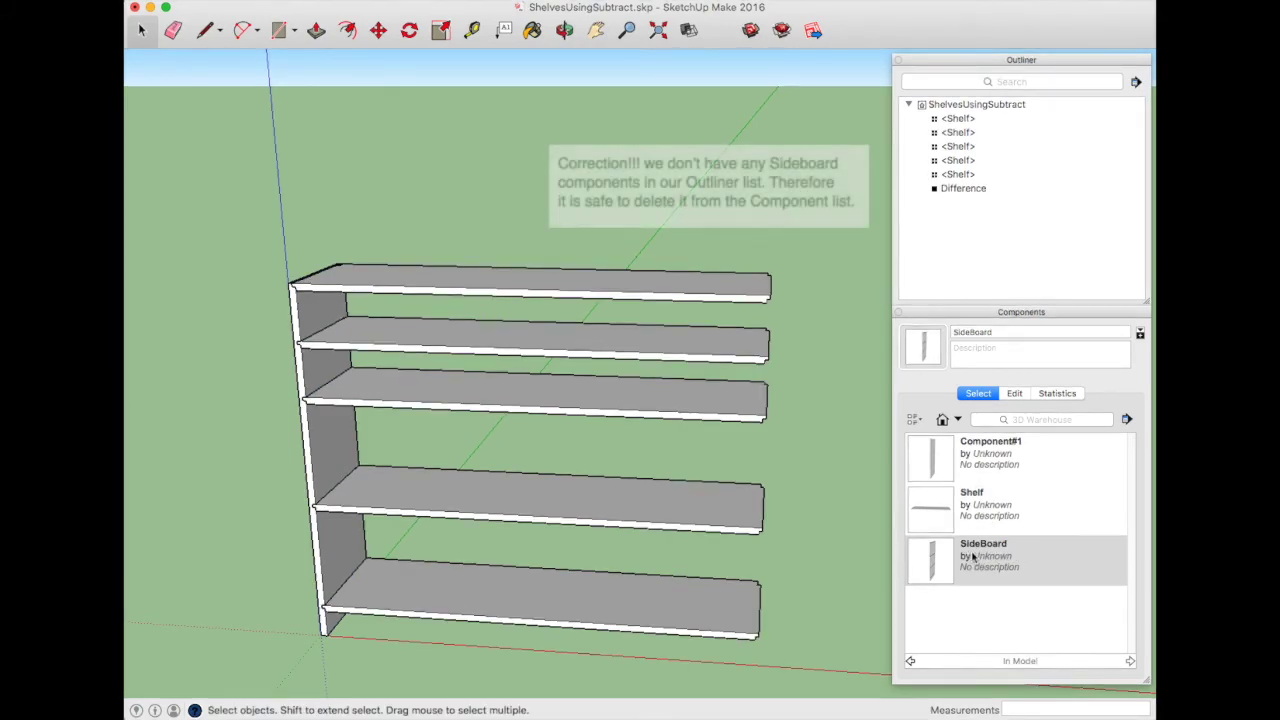
{"action": "right_click", "coordinate": [987, 557]}
{"action": "left_click", "coordinate": [1016, 581]}
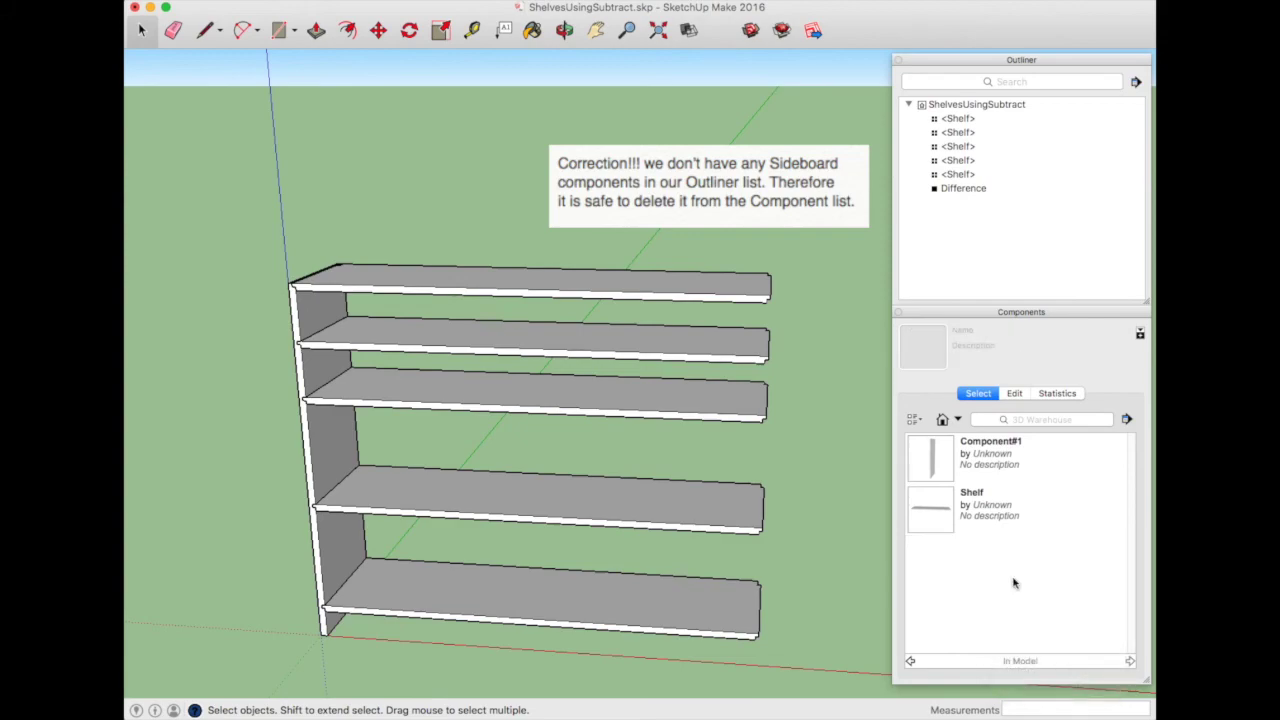
{"action": "left_click", "coordinate": [330, 430]}
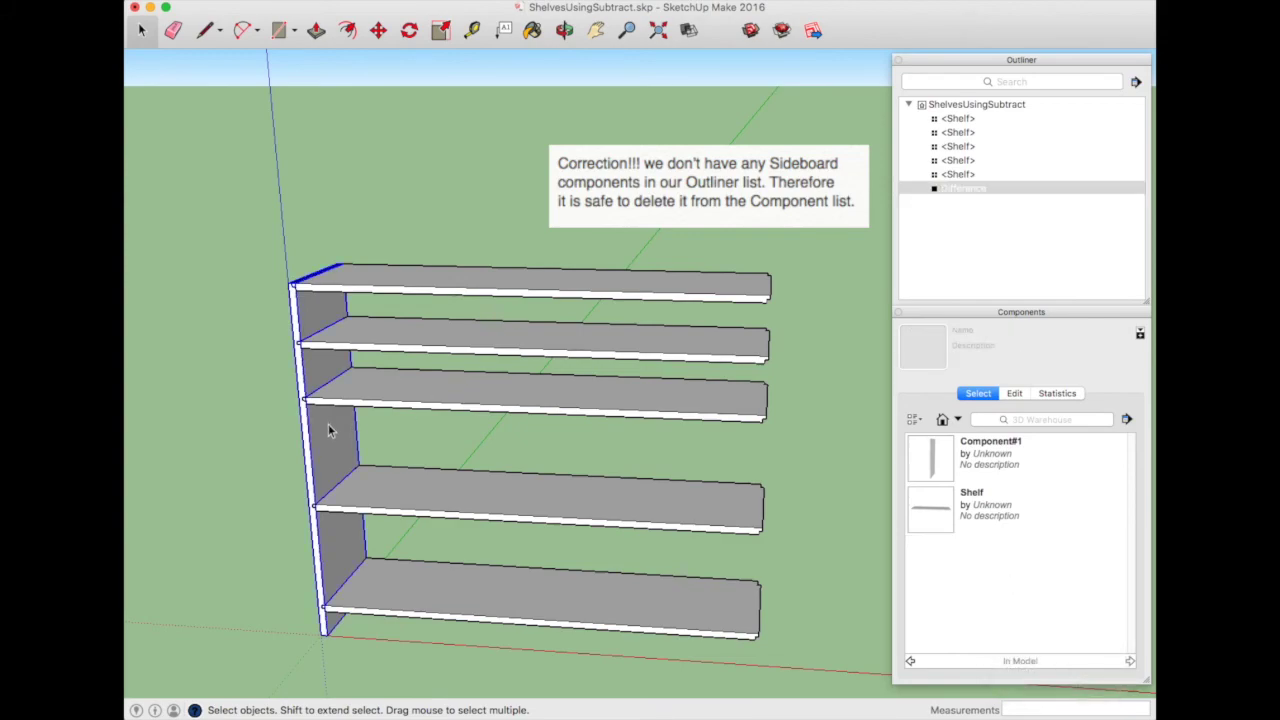
{"action": "right_click", "coordinate": [330, 430]}
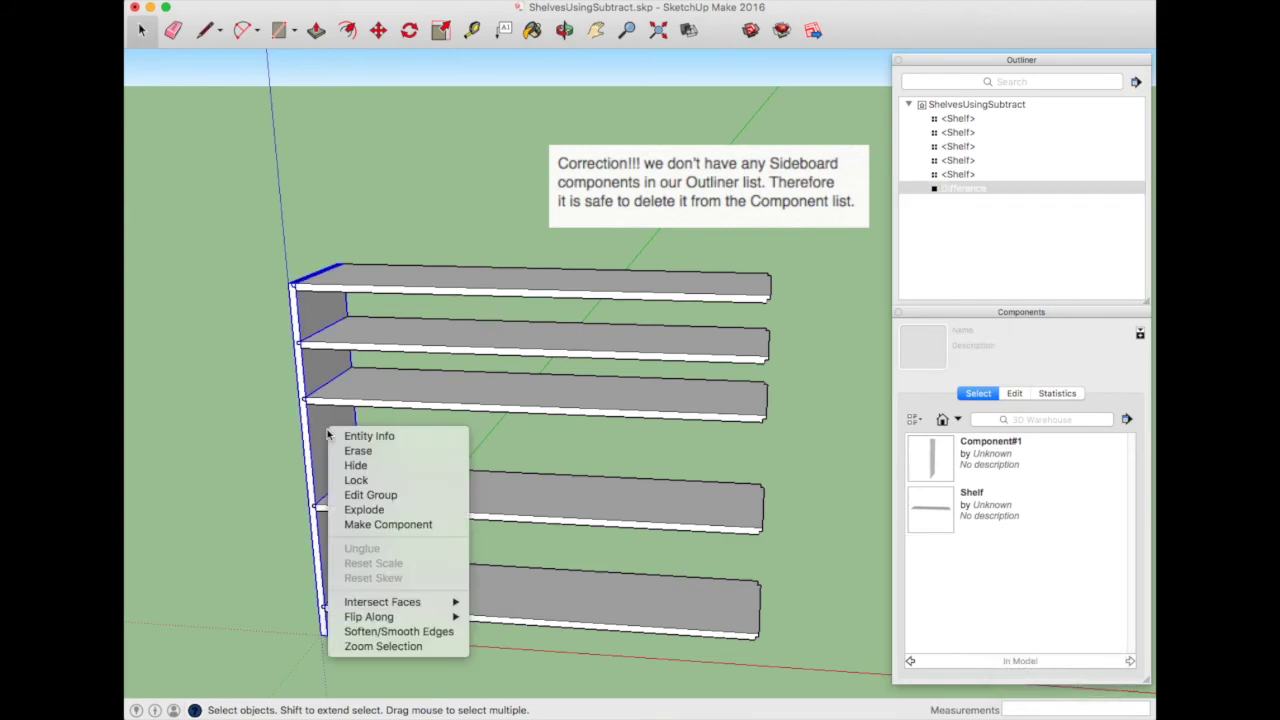
- Explode the notched side board and make it a new component named SideBoard
{"action": "left_click", "coordinate": [360, 510]}
{"action": "type", "text": "g"}
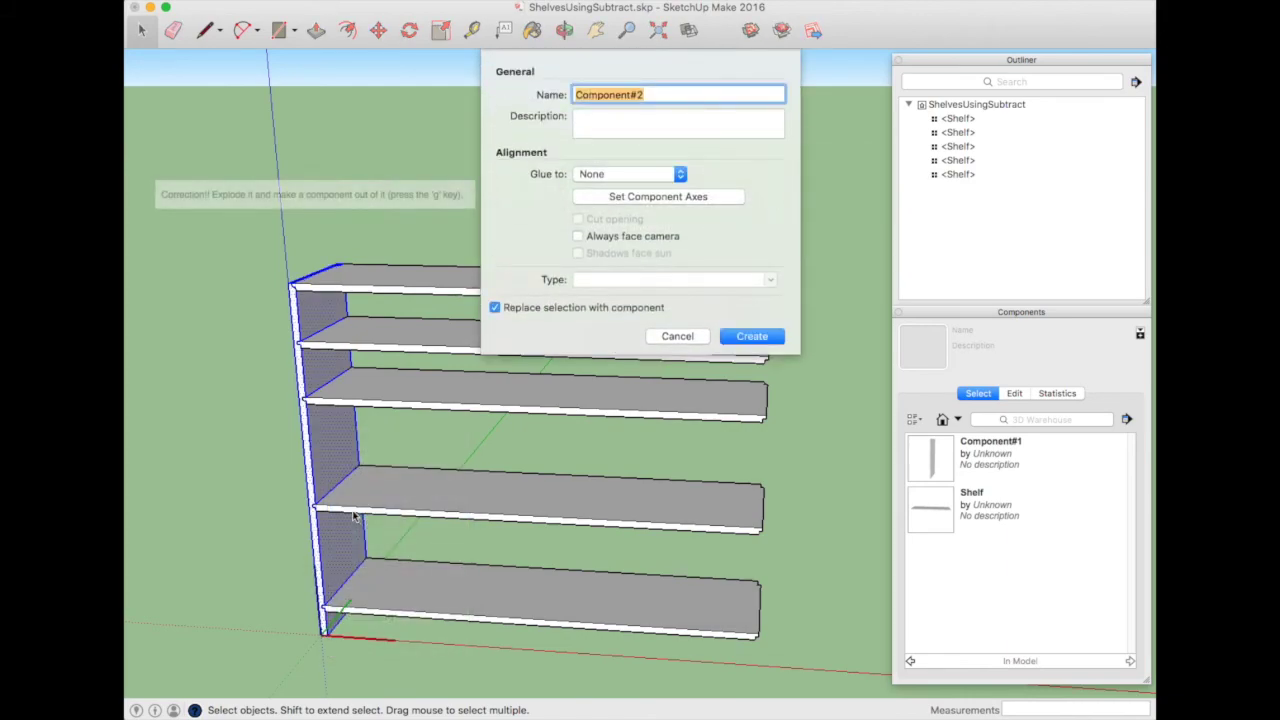
{"action": "type", "text": "SideBoard"}
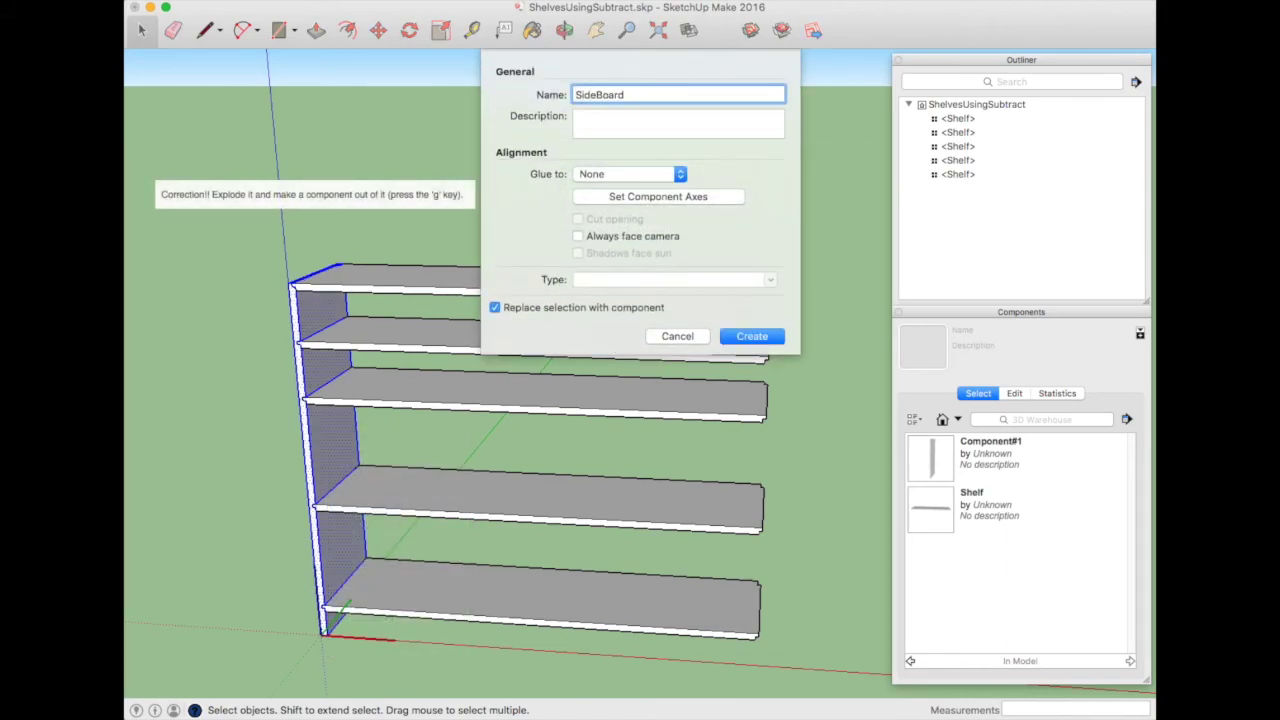
{"action": "key", "text": "Return"}
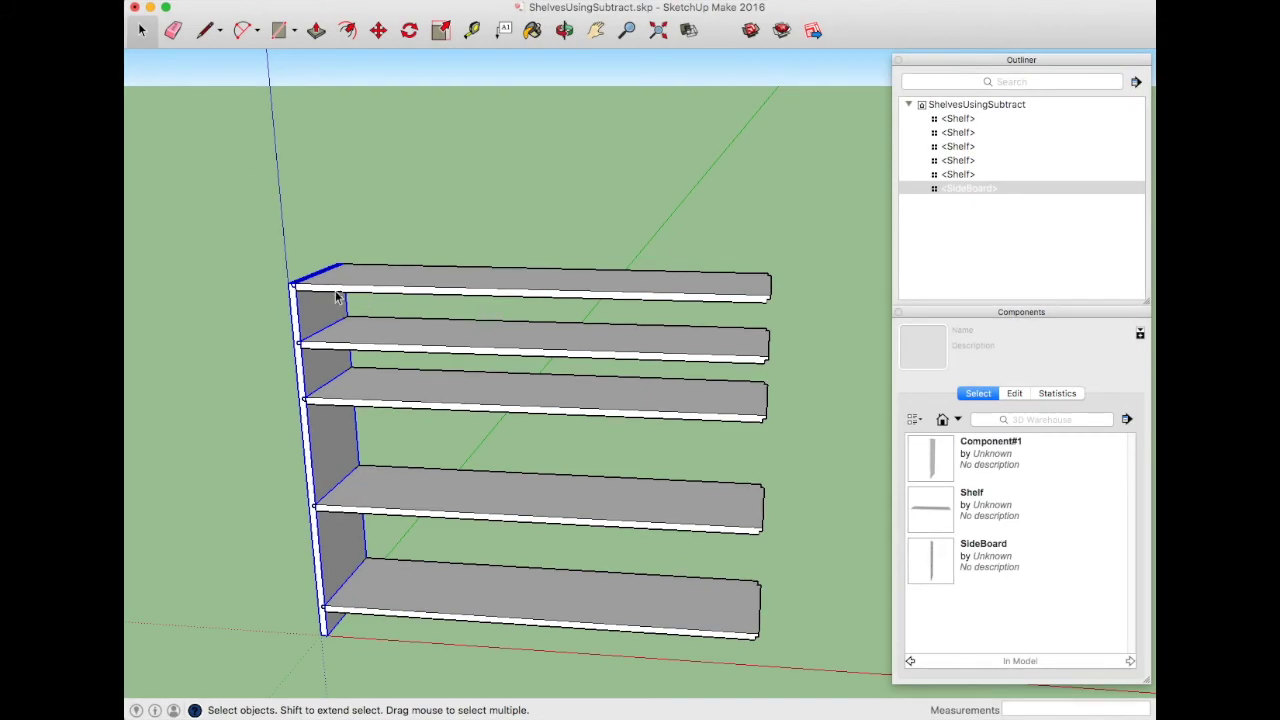
{"action": "middle_click_drag", "start_coordinate": [410, 307], "coordinate": [277, 343]}
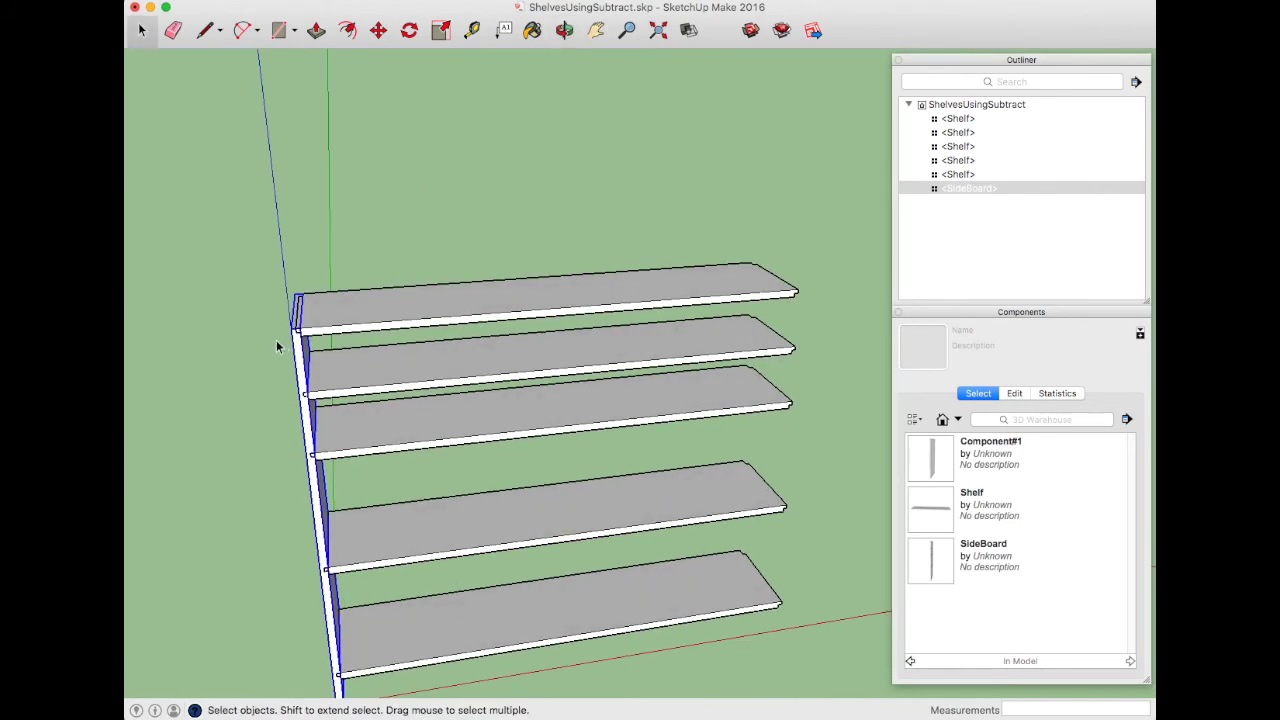
- Place a copy of the SideBoard at the right end of the shelves
{"action": "scroll", "coordinate": [309, 338], "scroll_direction": "up", "scroll_amount": 5}
{"action": "scroll", "coordinate": [320, 338], "scroll_direction": "up", "scroll_amount": 1}
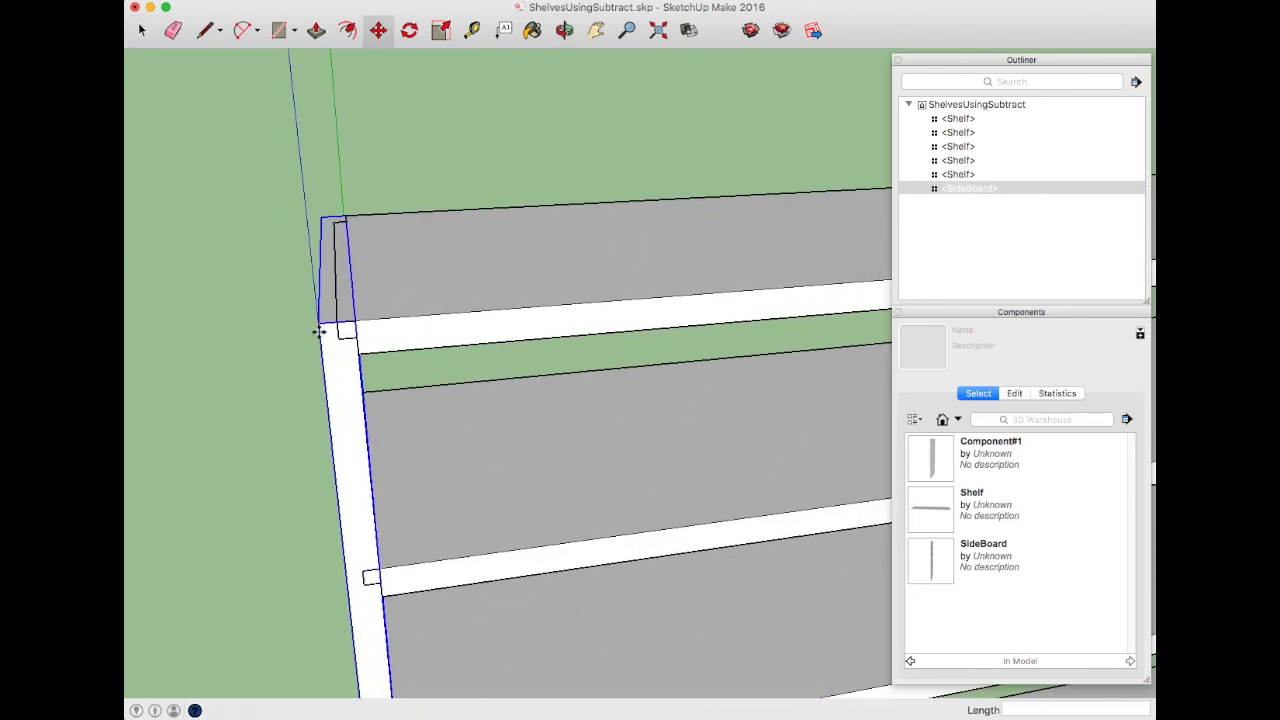
{"action": "key", "text": "m"}
{"action": "left_click", "coordinate": [318, 328]}
{"action": "key", "text": "alt"}
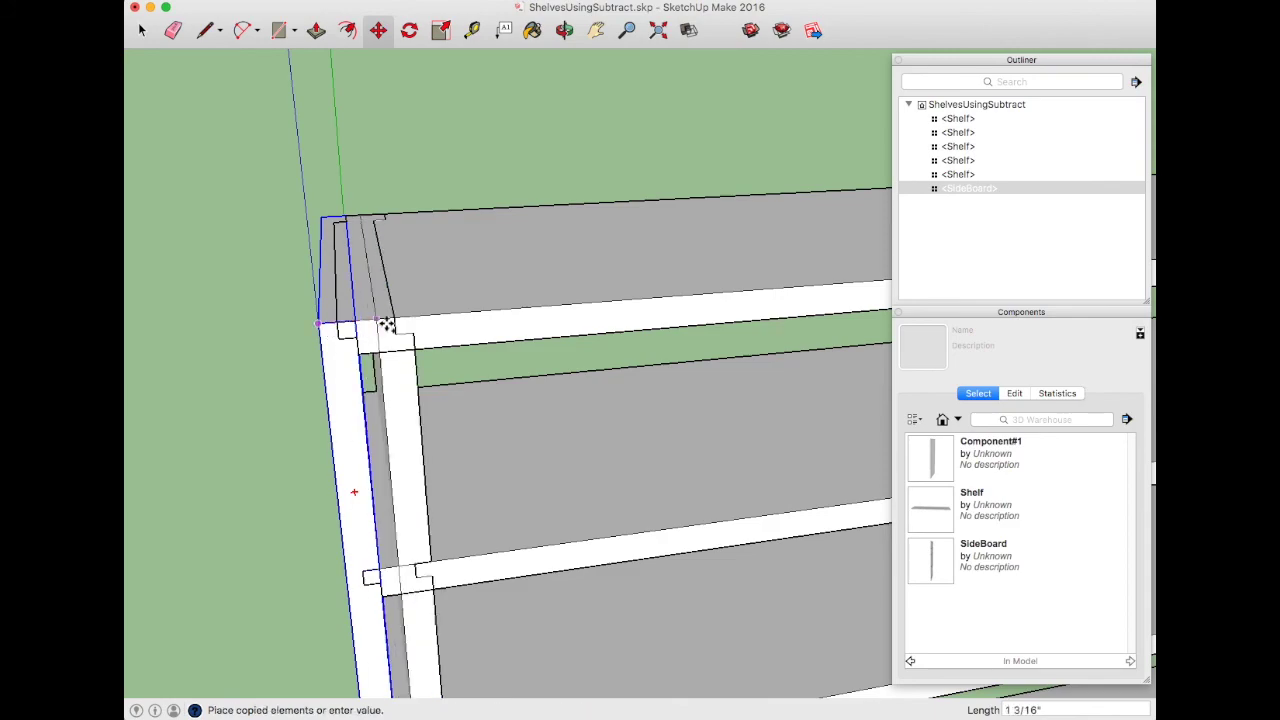
{"action": "scroll", "coordinate": [400, 326], "scroll_direction": "down", "scroll_amount": 6}
{"action": "left_click", "coordinate": [875, 280]}
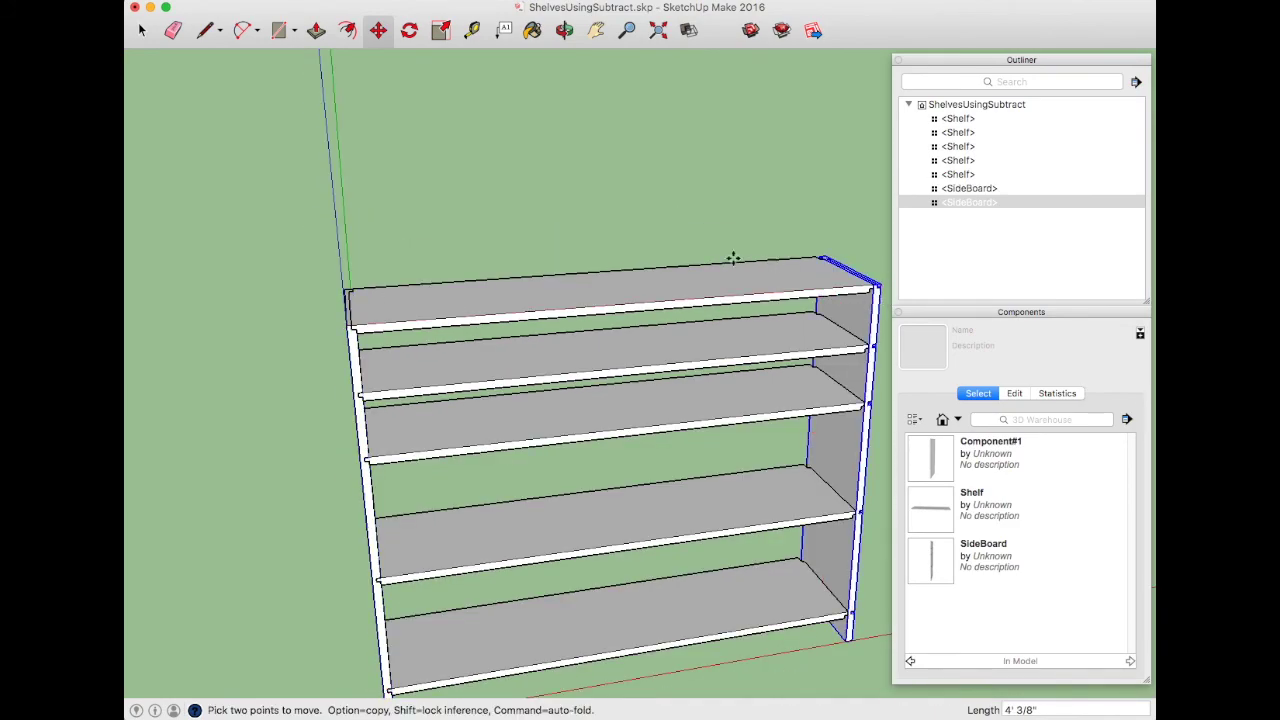
- Flip the copied side board along the component's red axis
{"action": "scroll", "coordinate": [614, 298], "scroll_direction": "up", "scroll_amount": 5}
{"action": "scroll", "coordinate": [614, 298], "scroll_direction": "down", "scroll_amount": 5}
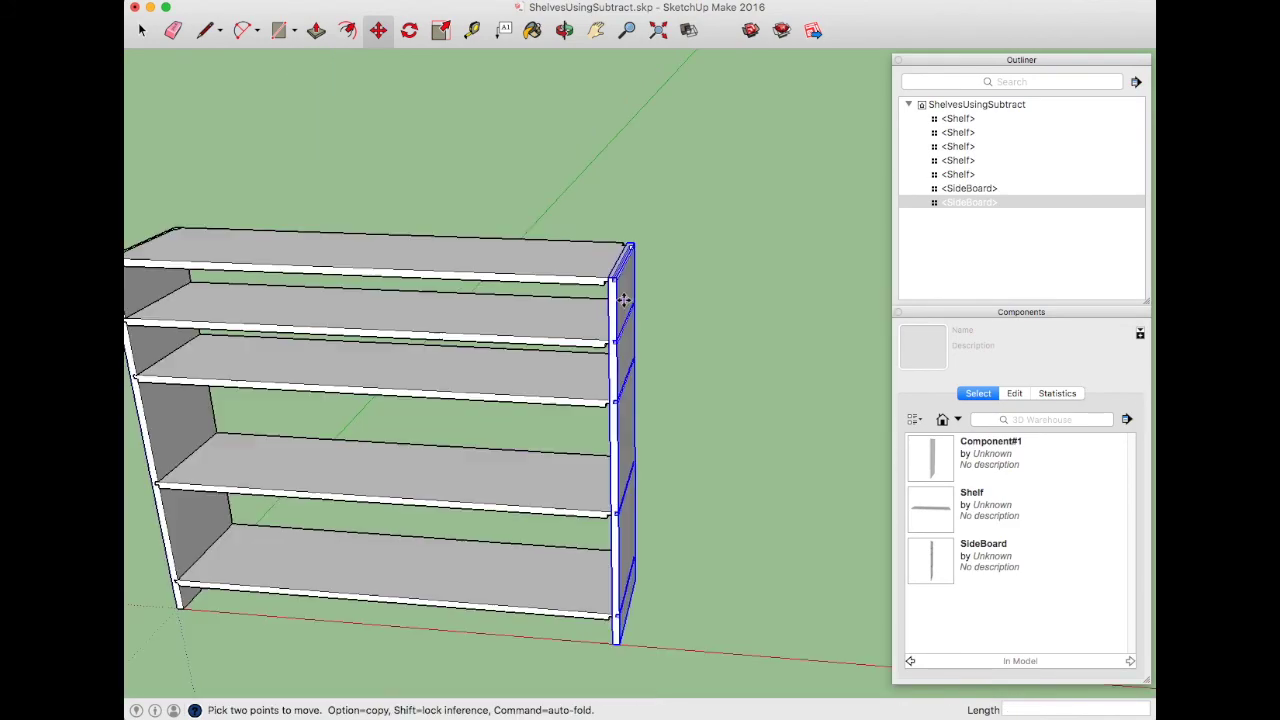
{"action": "right_click", "coordinate": [620, 296]}
{"action": "mouse_move", "coordinate": [688, 589]}
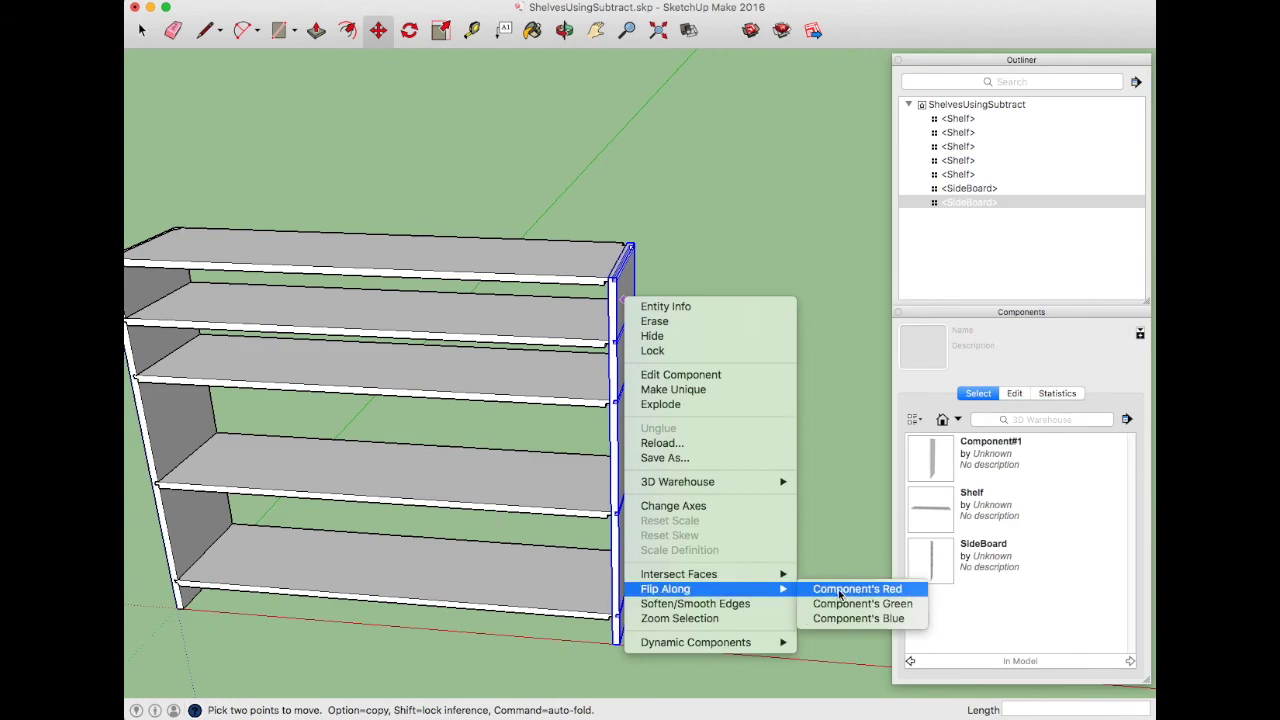
{"action": "left_click", "coordinate": [842, 591]}
{"action": "scroll", "coordinate": [630, 256], "scroll_direction": "up", "scroll_amount": 5}
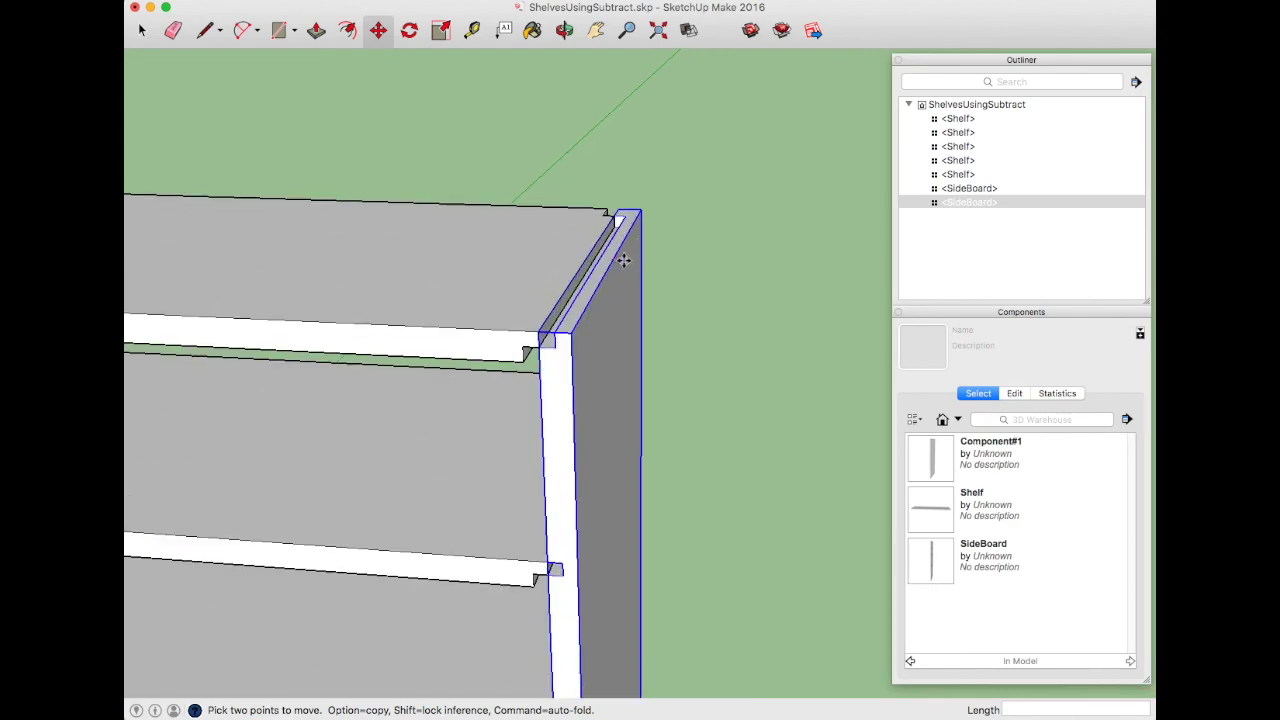
- Set the mirrored side board flush against the shelves' notched ends
{"action": "middle_click_drag", "start_coordinate": [577, 302], "coordinate": [649, 314]}
{"action": "left_click", "coordinate": [620, 363]}
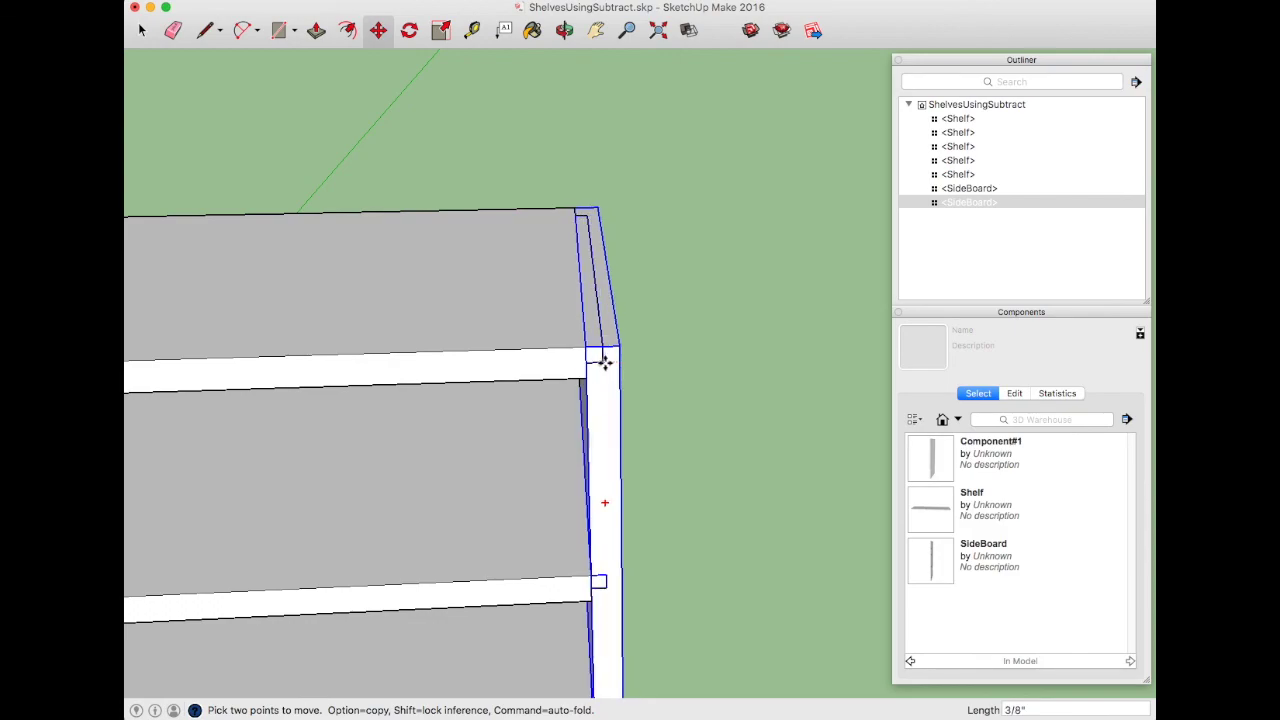
{"action": "key", "text": "space"}
{"action": "left_click", "coordinate": [714, 371]}
{"action": "middle_click_drag", "start_coordinate": [714, 371], "coordinate": [673, 455]}
{"action": "scroll", "coordinate": [744, 449], "scroll_direction": "down", "scroll_amount": 5}
{"action": "middle_click_drag", "start_coordinate": [793, 420], "coordinate": [534, 443]}
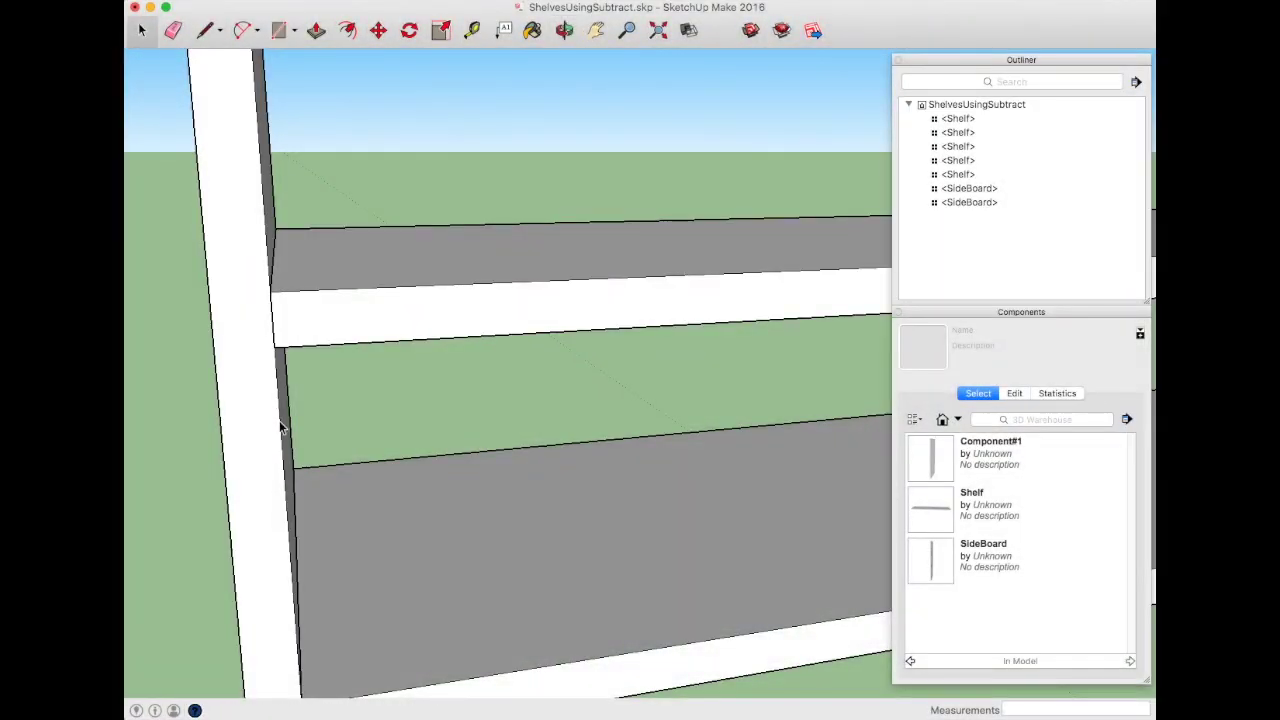
{"action": "scroll", "coordinate": [281, 428], "scroll_direction": "down", "scroll_amount": 10}
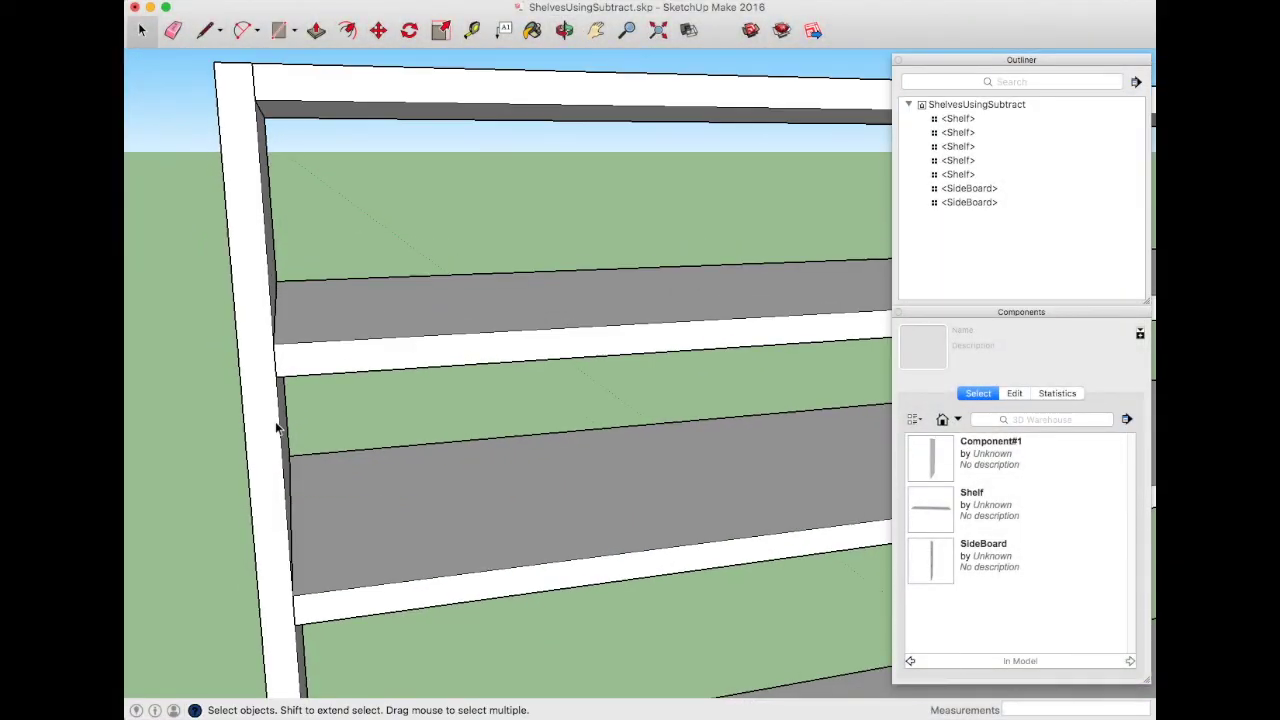
{"action": "scroll", "coordinate": [313, 380], "scroll_direction": "down", "scroll_amount": 2}
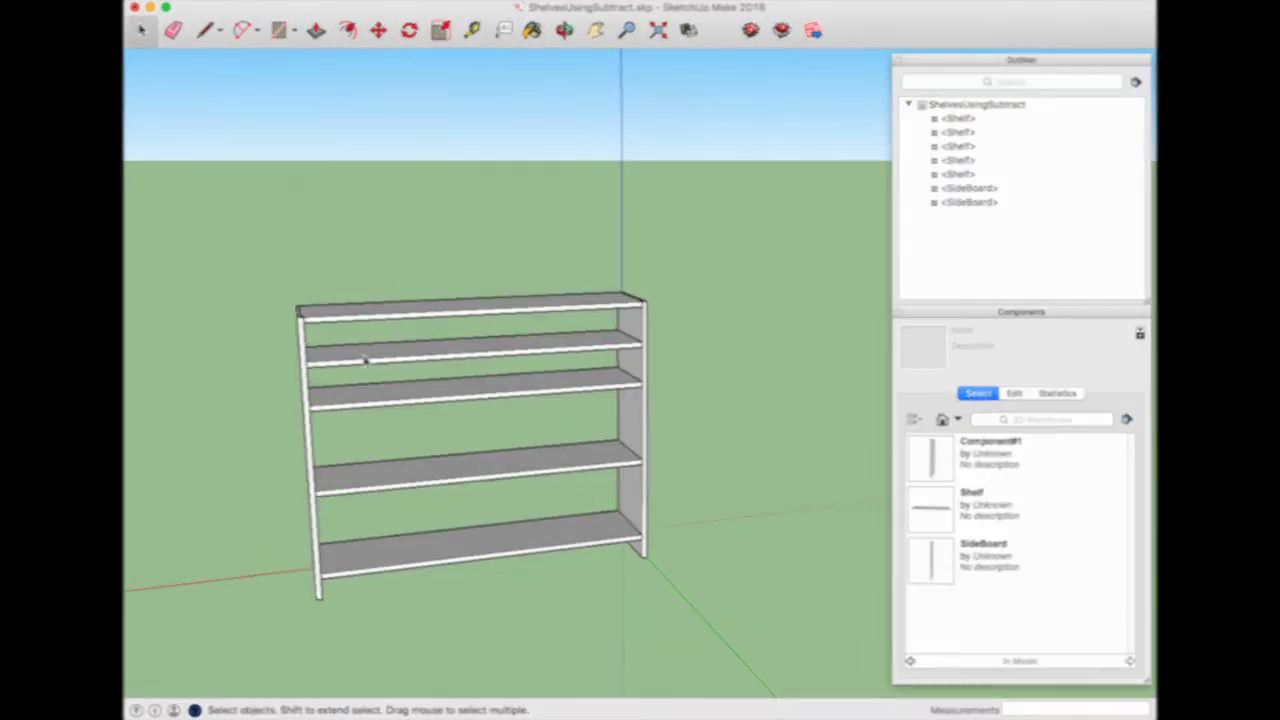